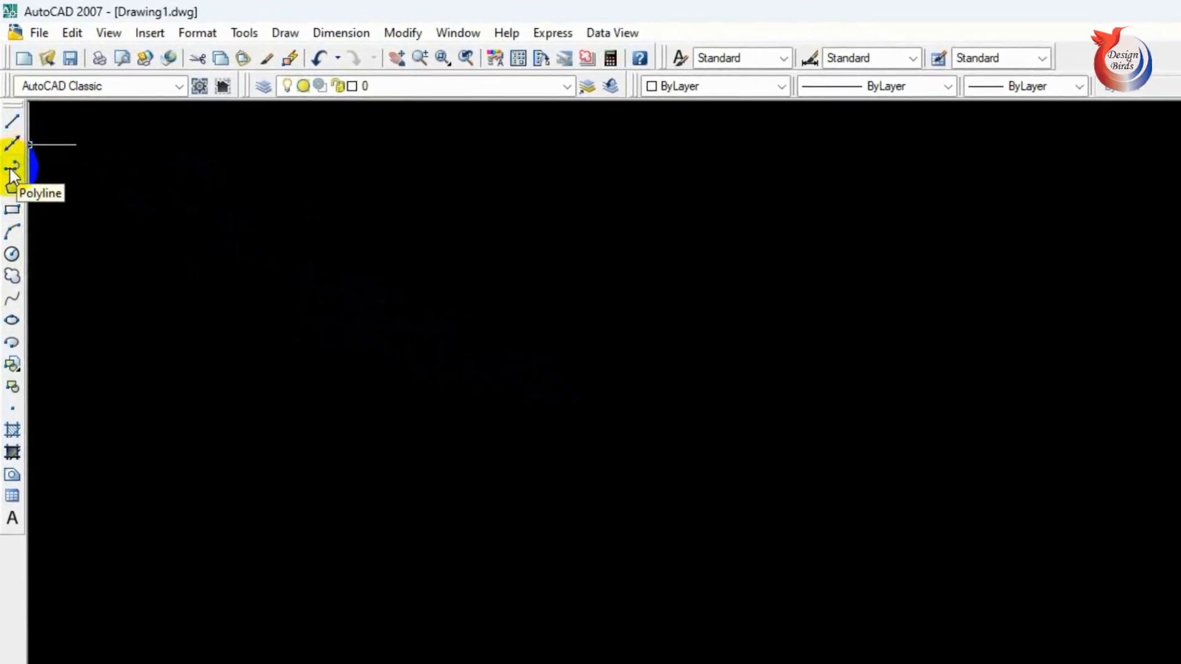
# - Draw an open zigzag polyline of three segments across the middle of the empty drawing
pyautogui.click(9, 167)
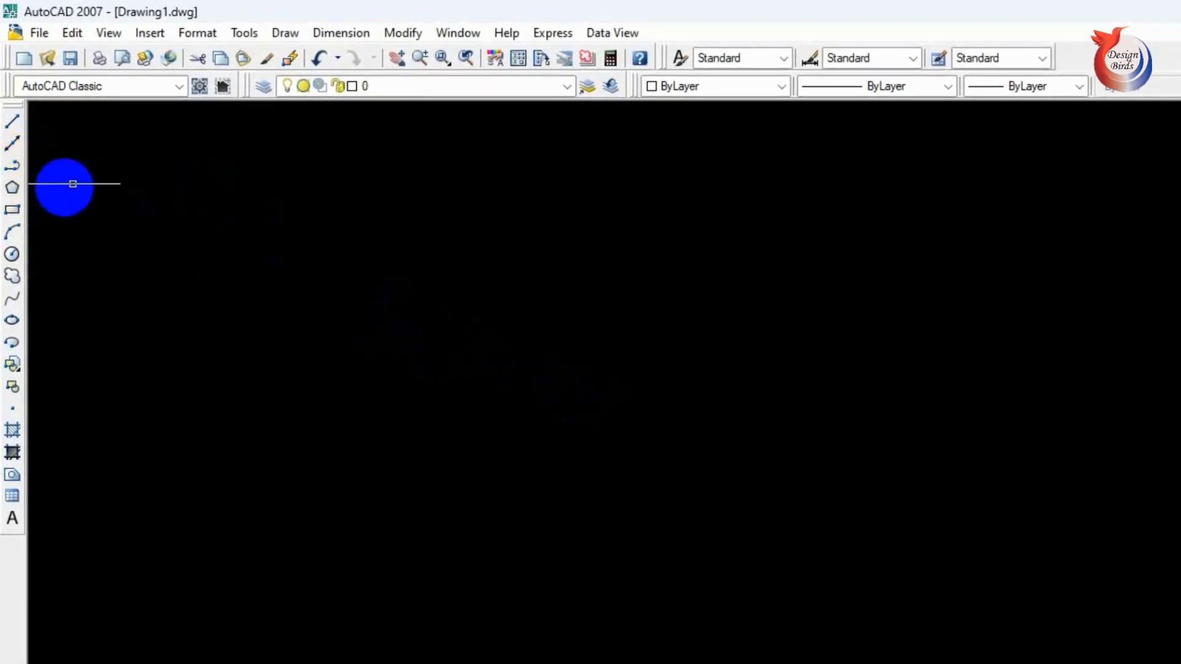
pyautogui.click(285, 33)
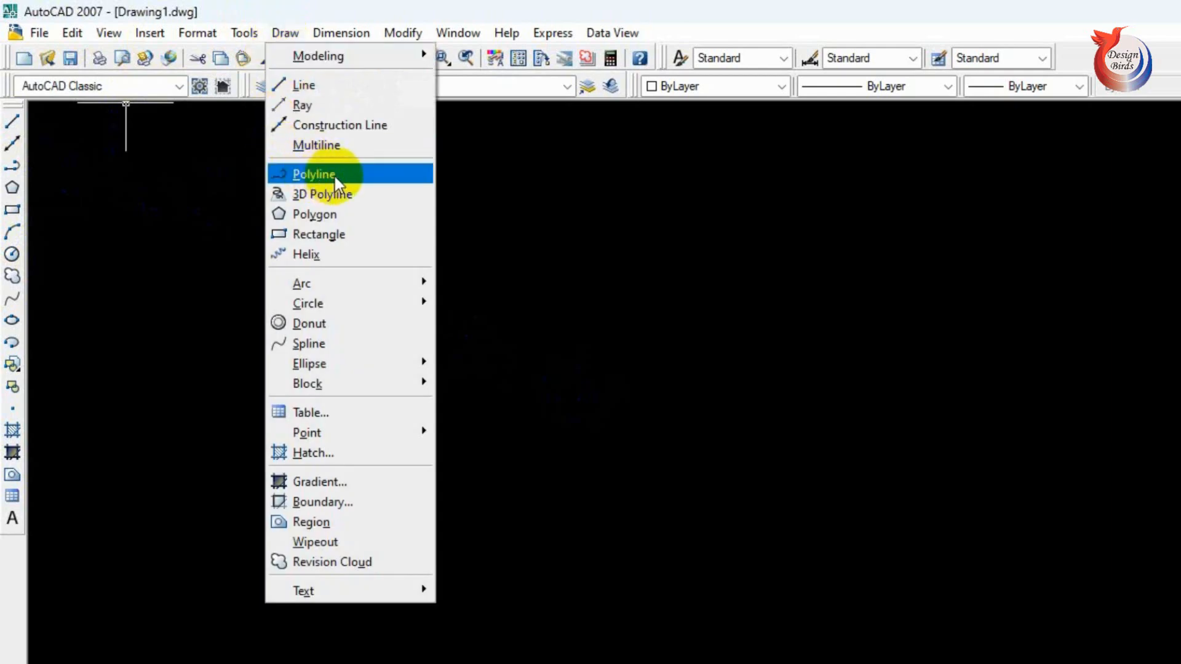
pyautogui.click(315, 176)
pyautogui.click(363, 409)
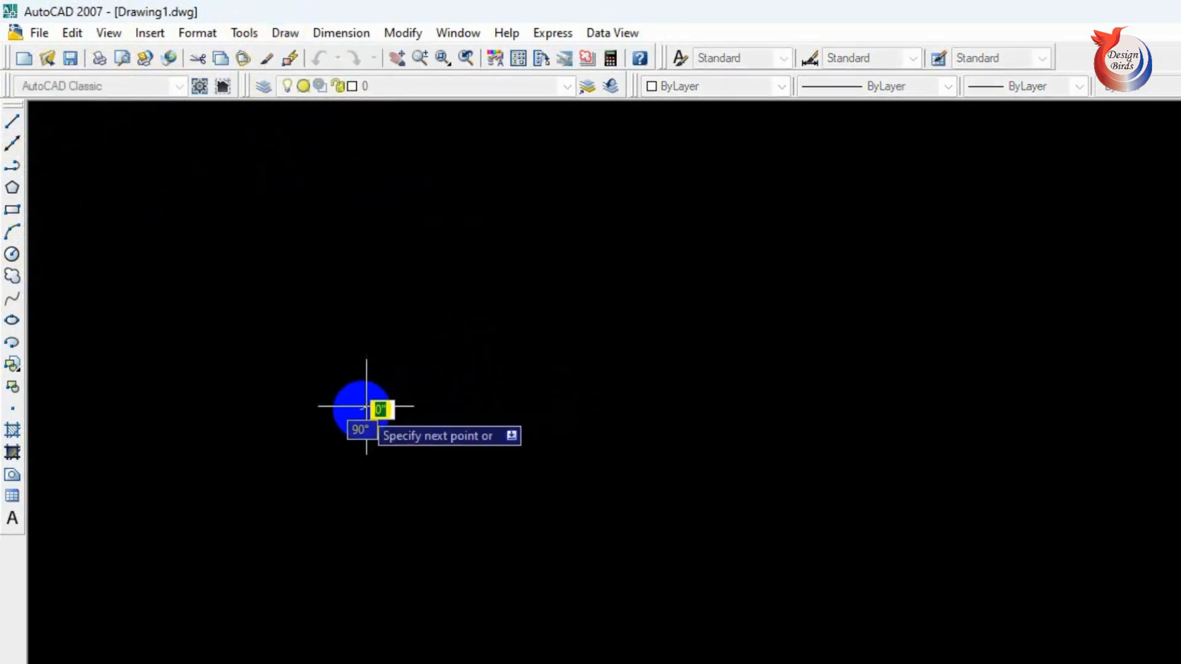
pyautogui.click(527, 321)
pyautogui.click(611, 493)
pyautogui.click(1009, 343)
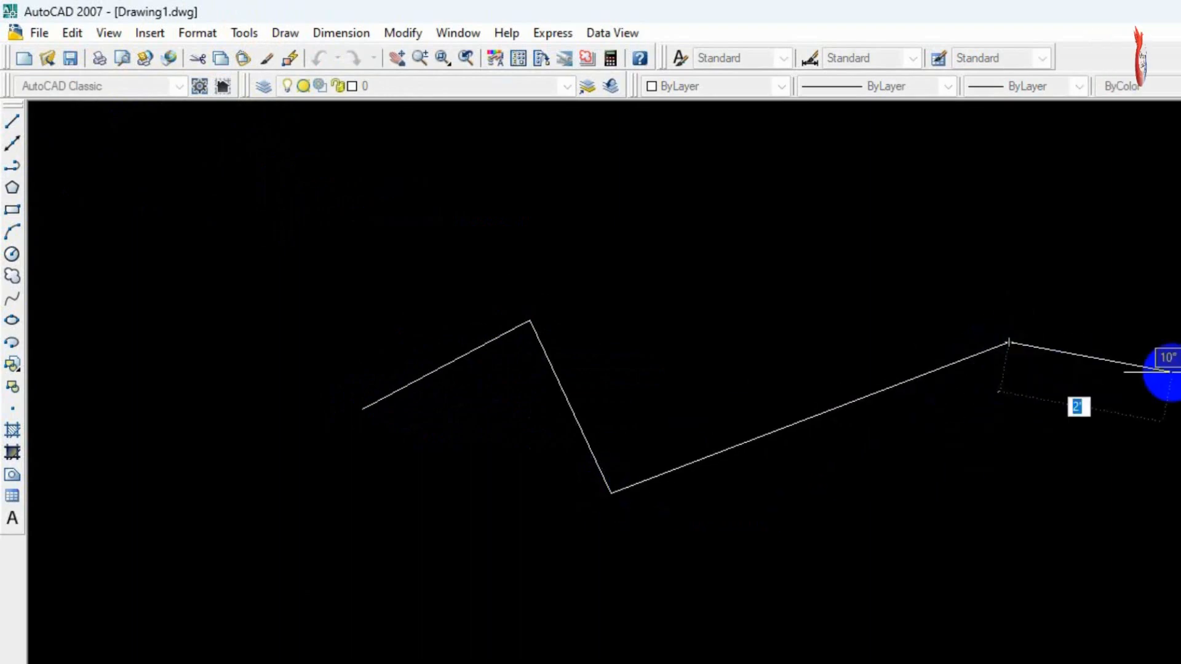
pyautogui.press('Return')
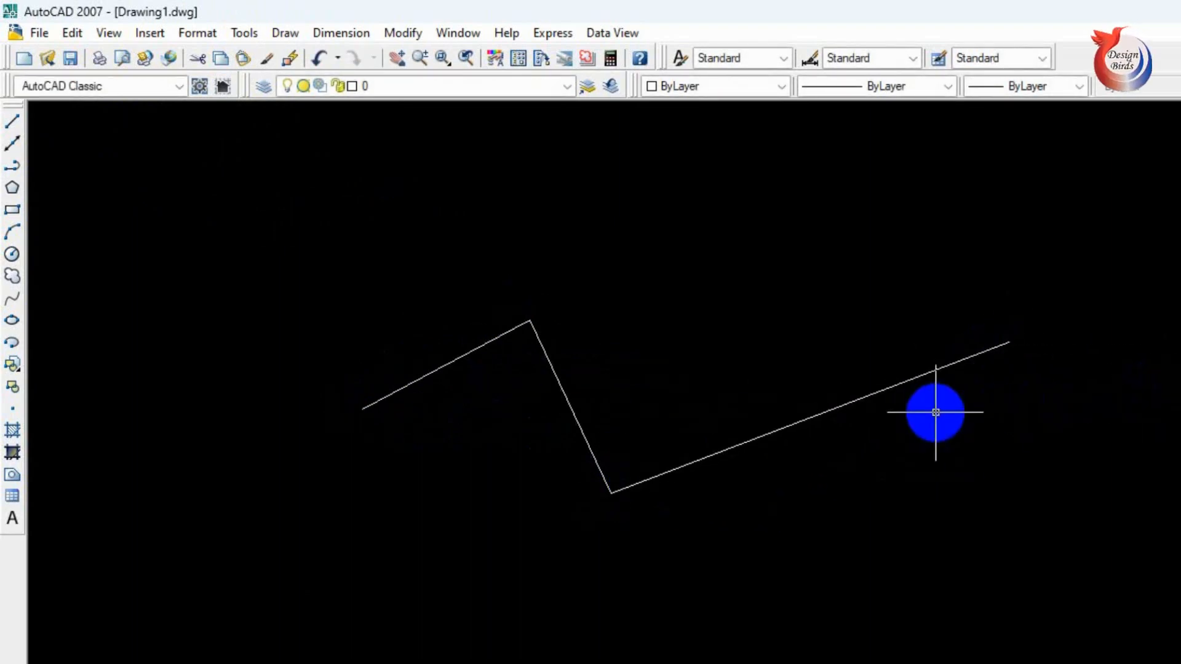
# - Draw a second open three-segment zigzag polyline below the first one
pyautogui.write('p')
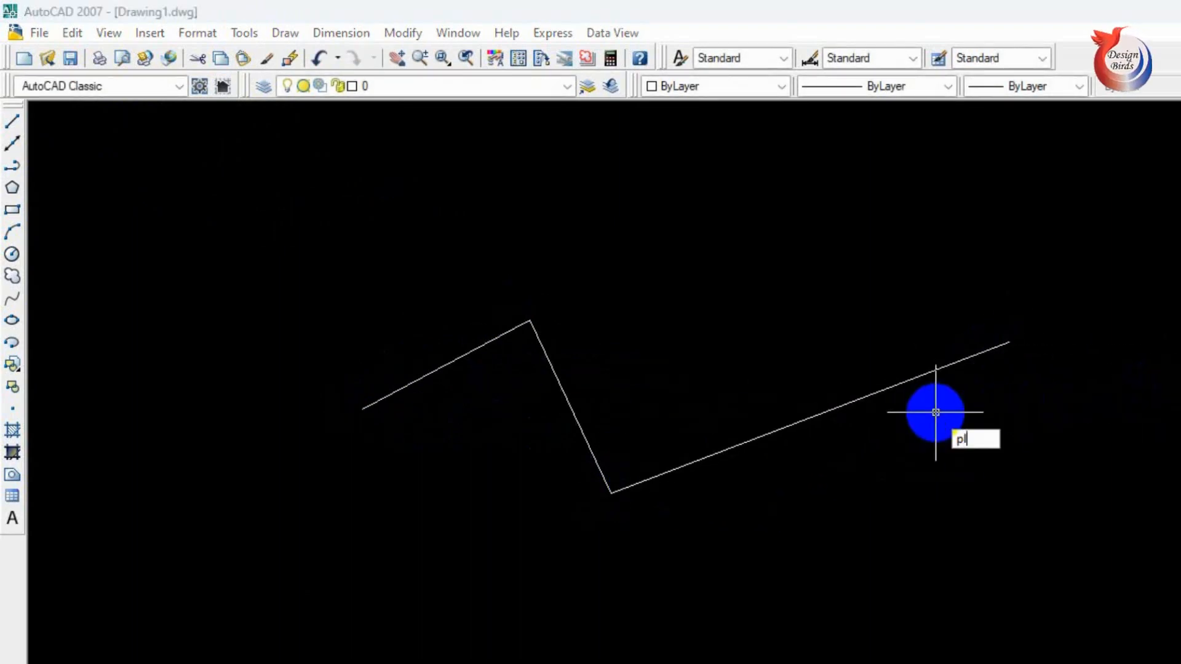
pyautogui.write('l')
pyautogui.press('Return')
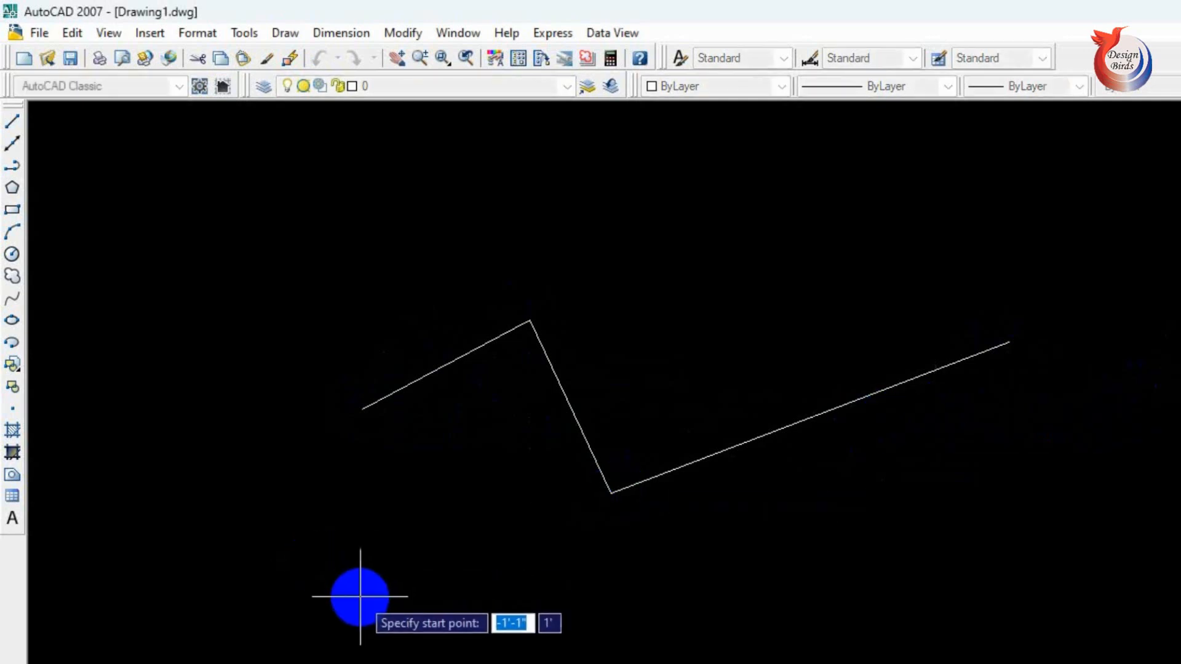
pyautogui.click(361, 596)
pyautogui.click(490, 505)
pyautogui.click(626, 663)
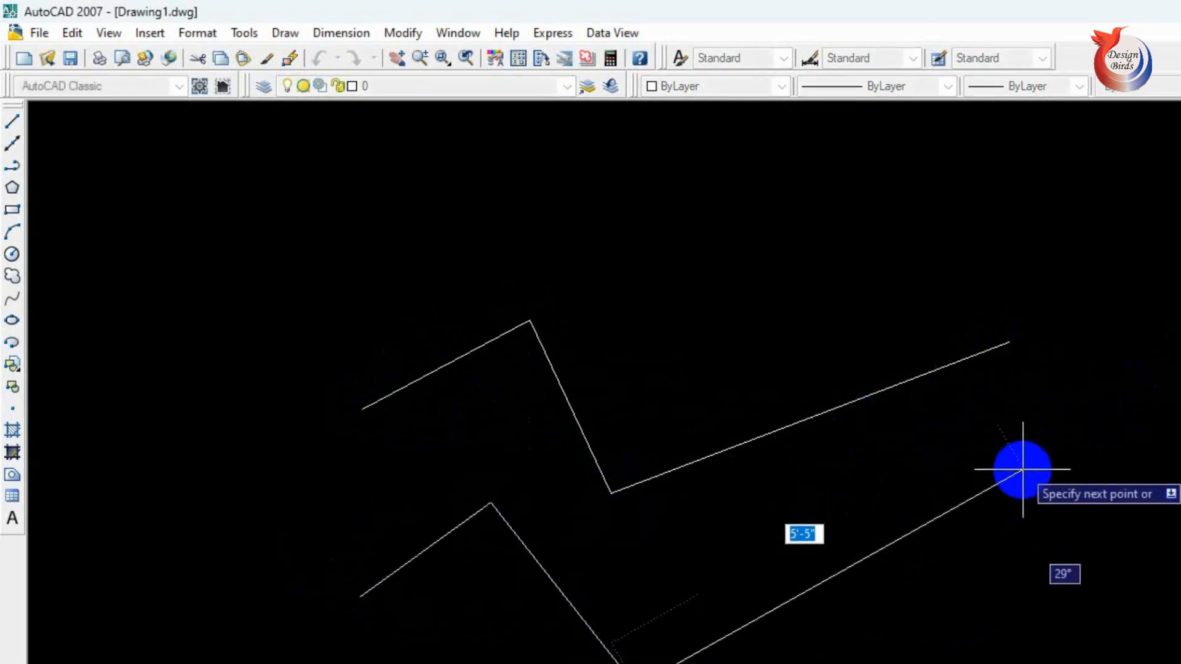
pyautogui.click(1000, 541)
pyautogui.press('Return')
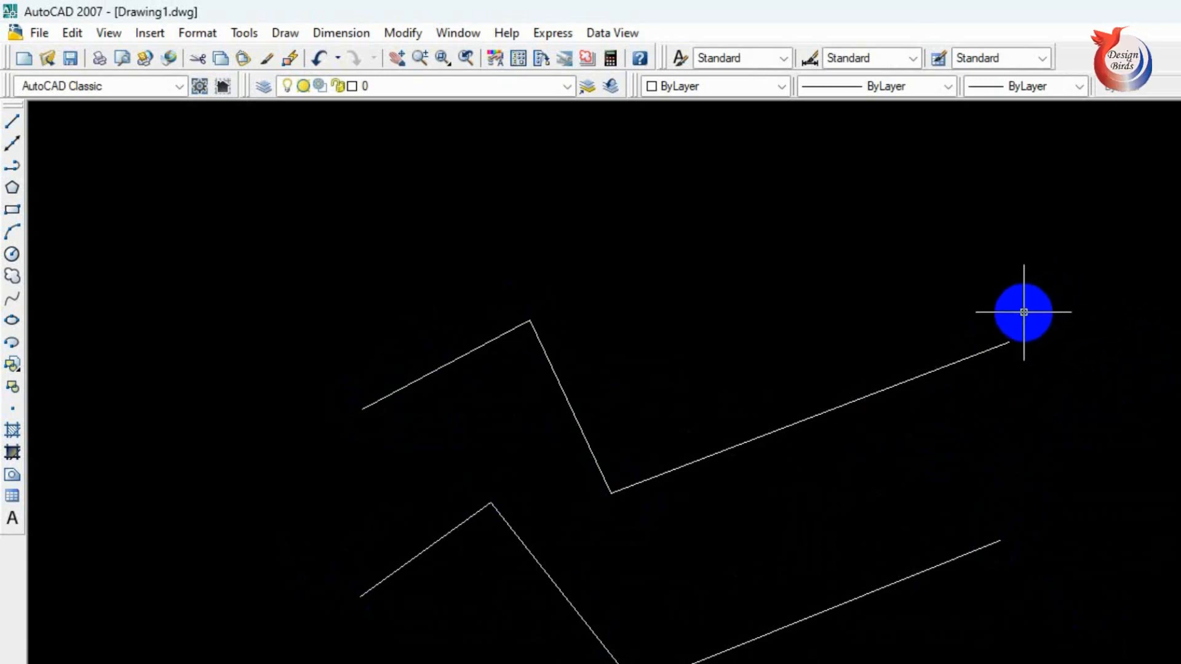
# - Draw a matching zigzag of three connected segments above the polylines with the Line command
pyautogui.click(11, 122)
pyautogui.click(340, 277)
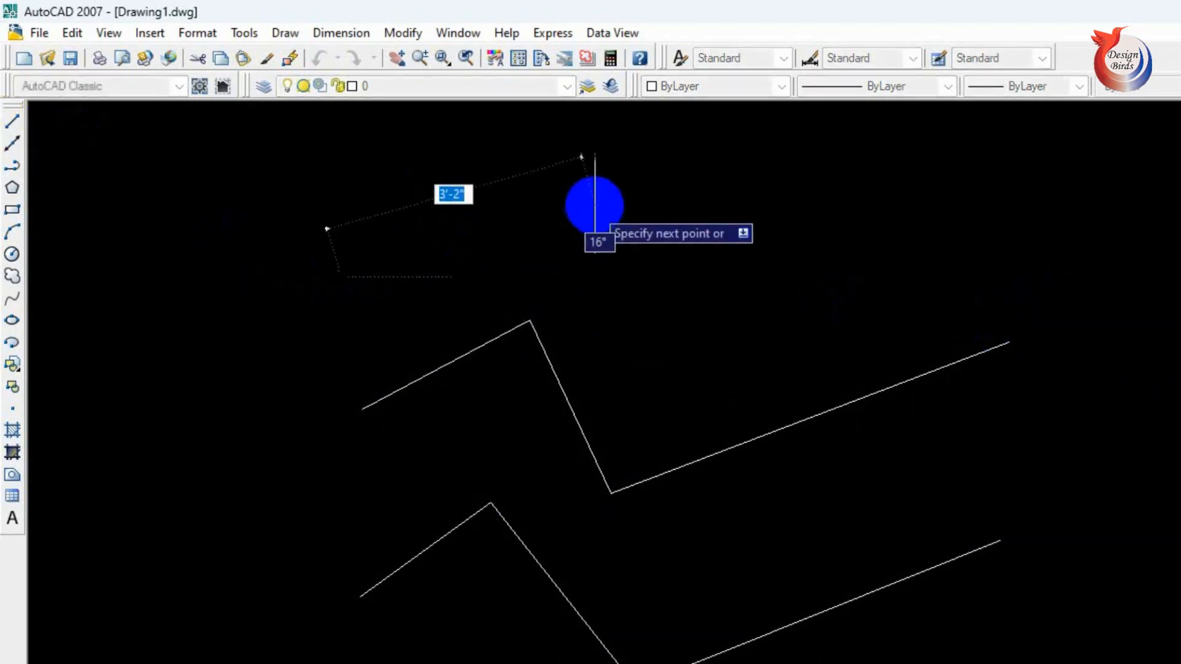
pyautogui.click(544, 185)
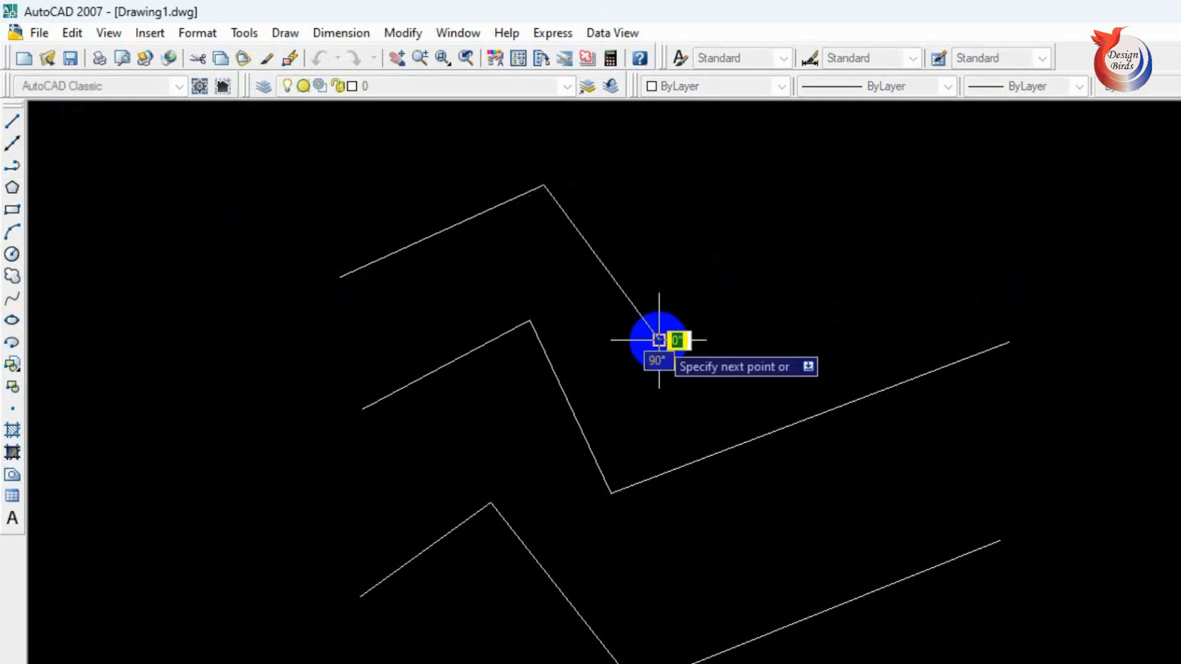
pyautogui.click(659, 340)
pyautogui.click(961, 215)
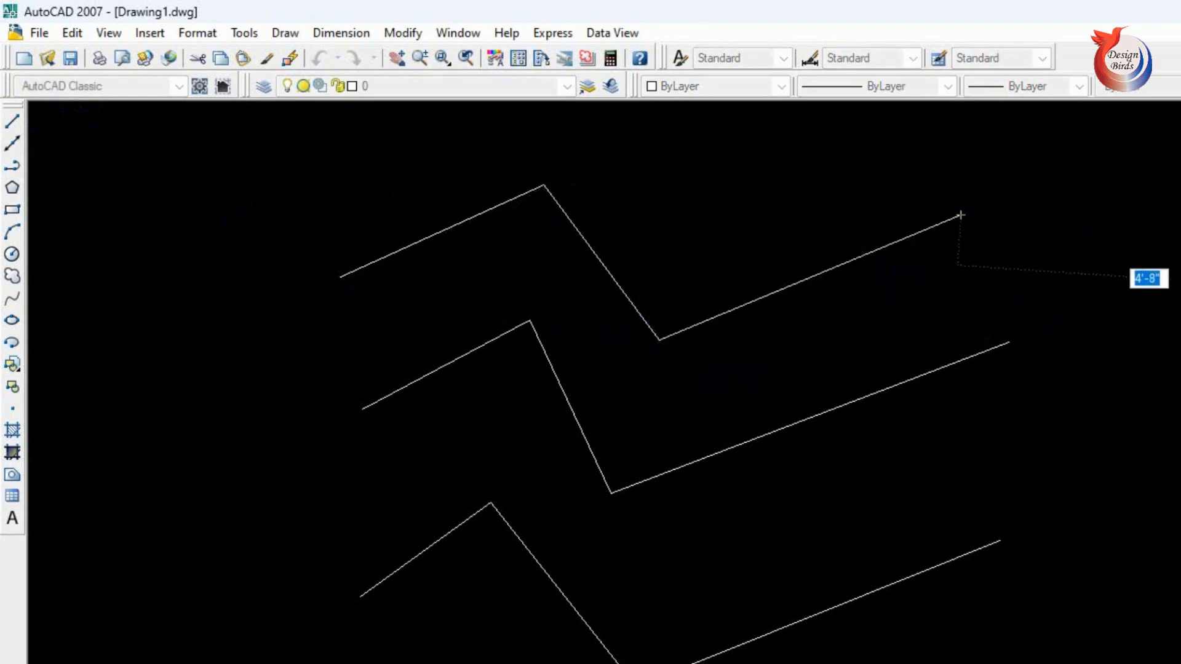
pyautogui.press('Return')
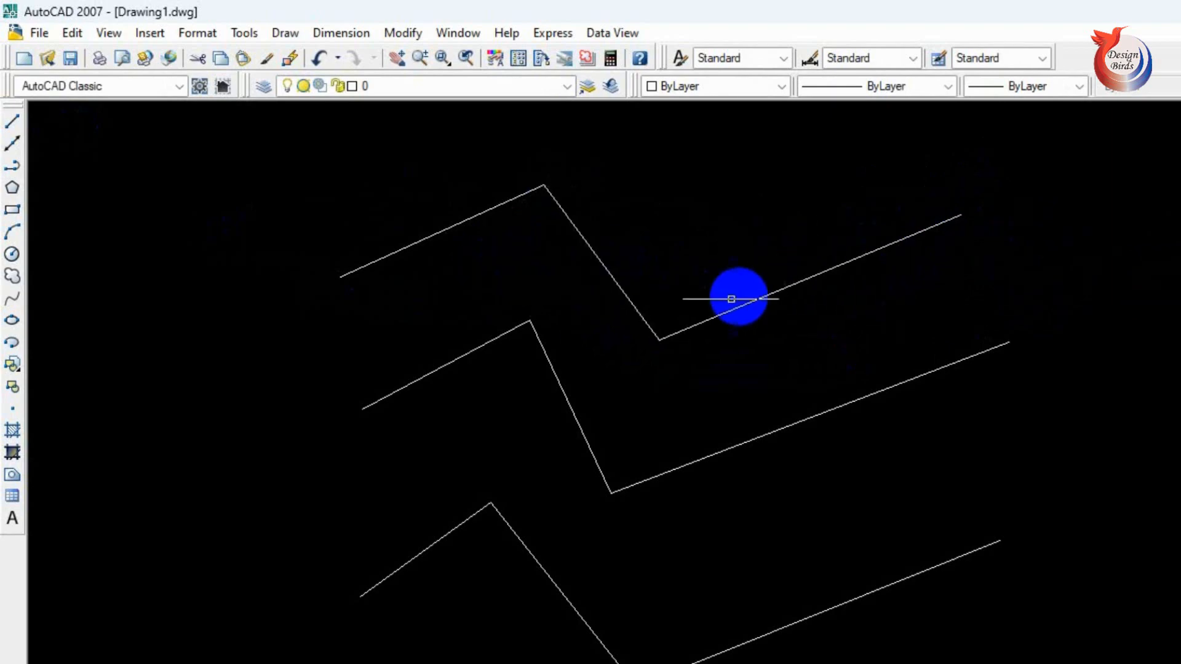
# - Move the last segment of the upper line zigzag away to the right, separate from its two neighbours
pyautogui.click(586, 339)
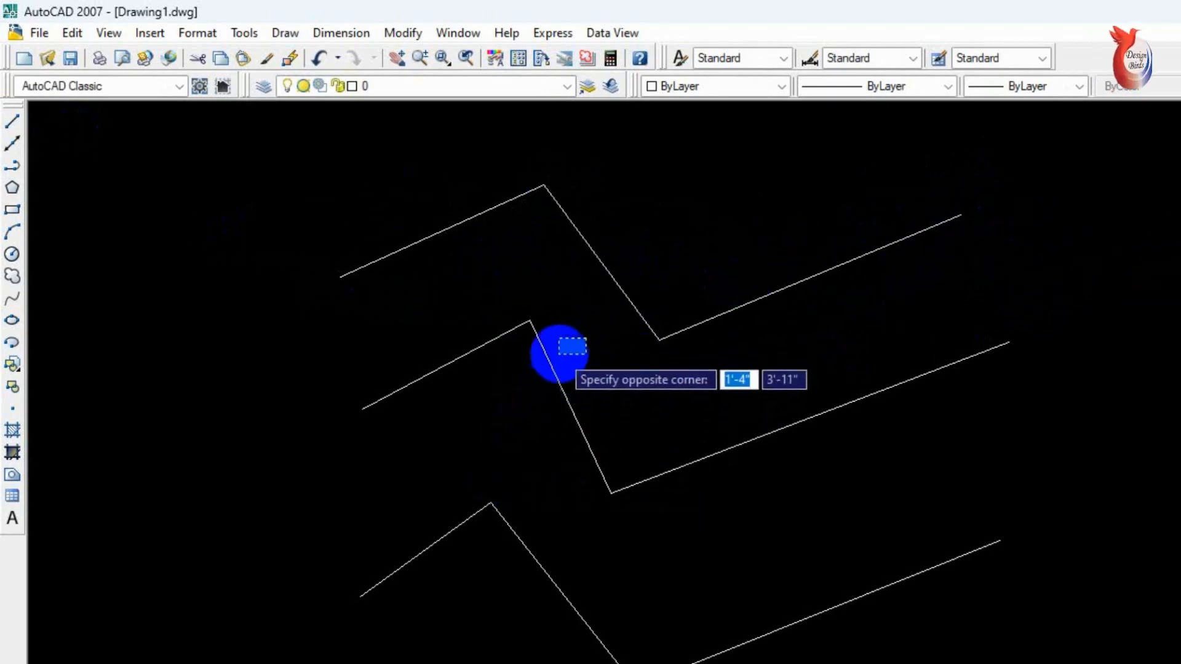
pyautogui.click(559, 354)
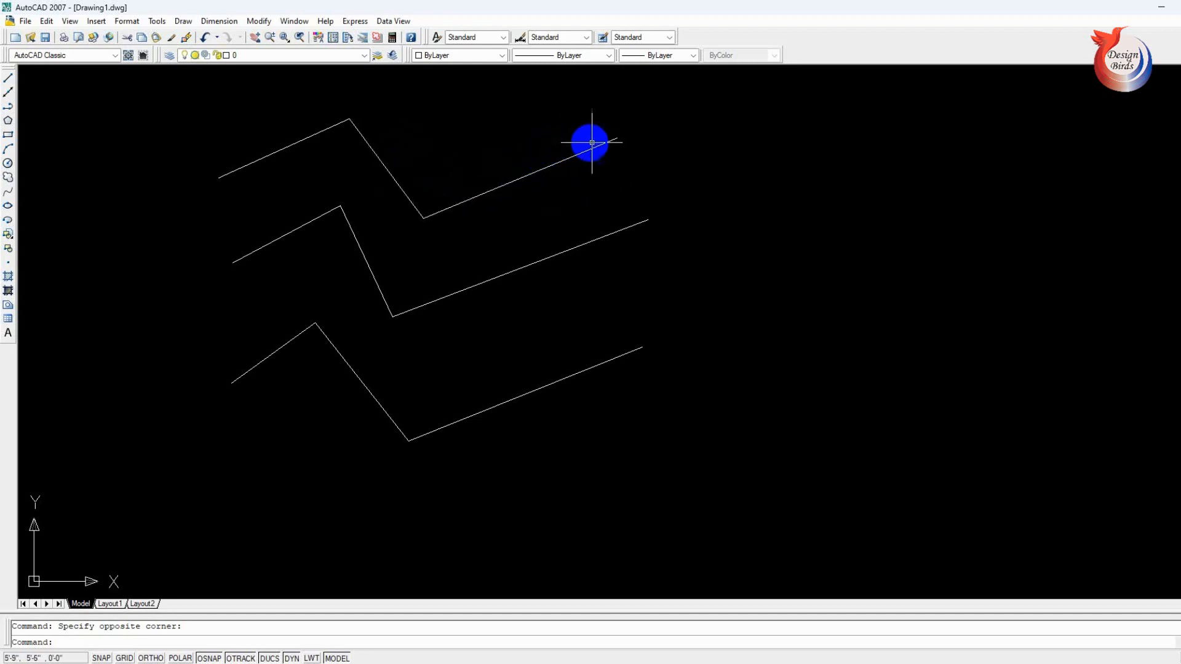
pyautogui.click(628, 121)
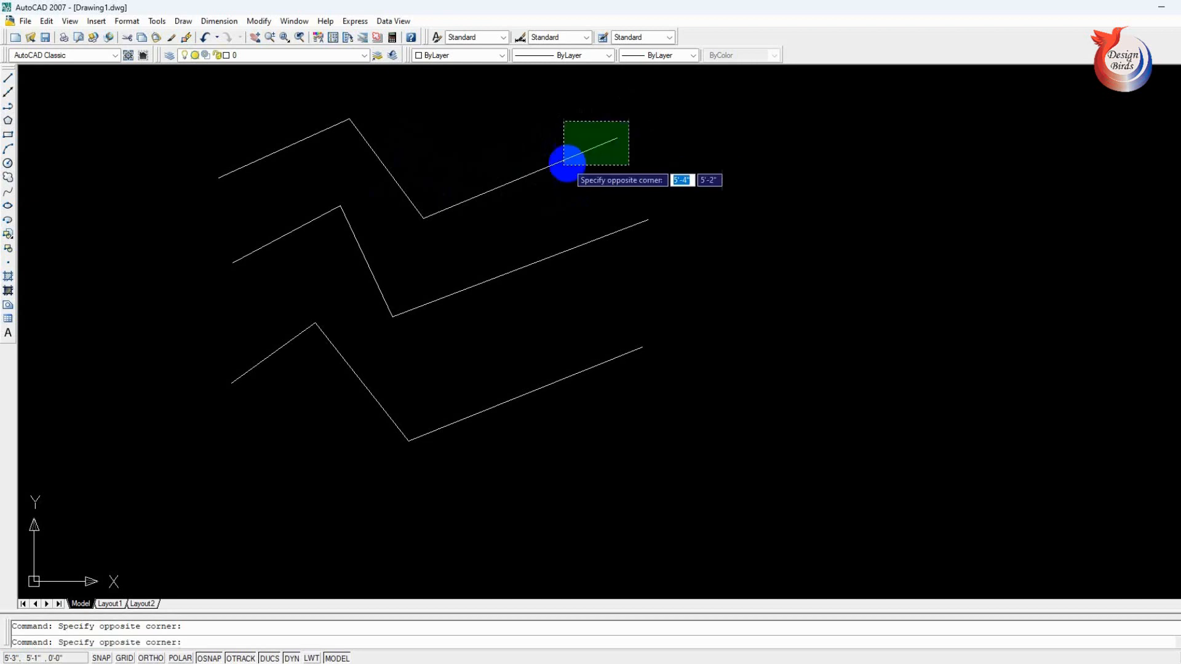
pyautogui.click(563, 163)
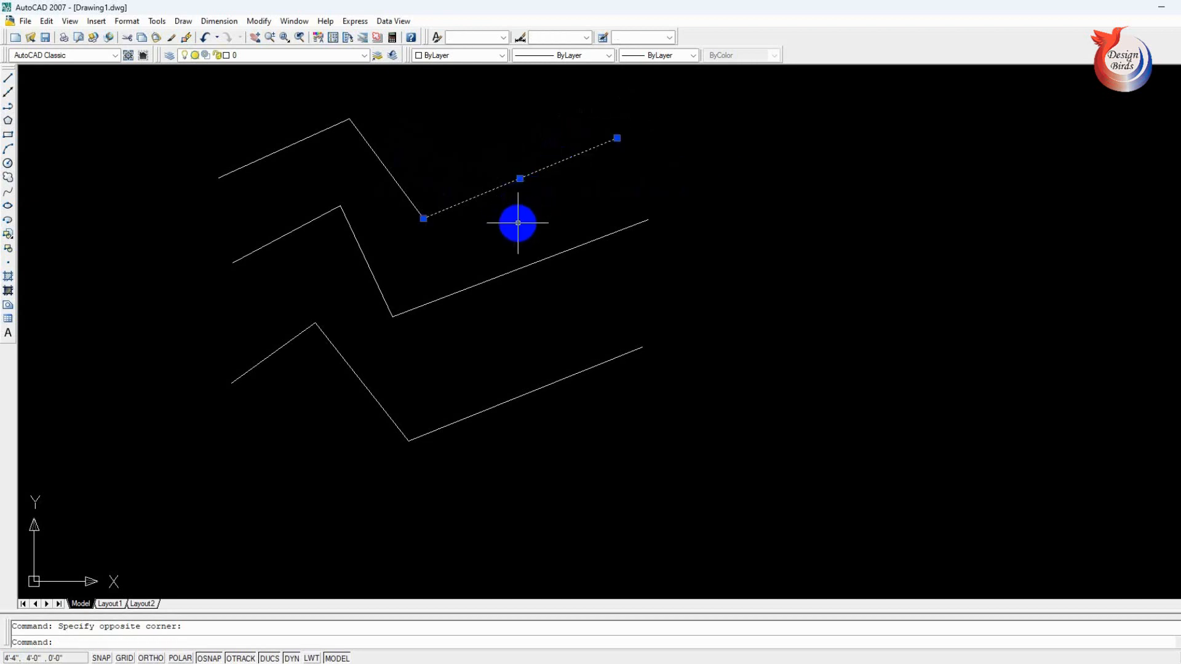
pyautogui.write('m')
pyautogui.press('Return')
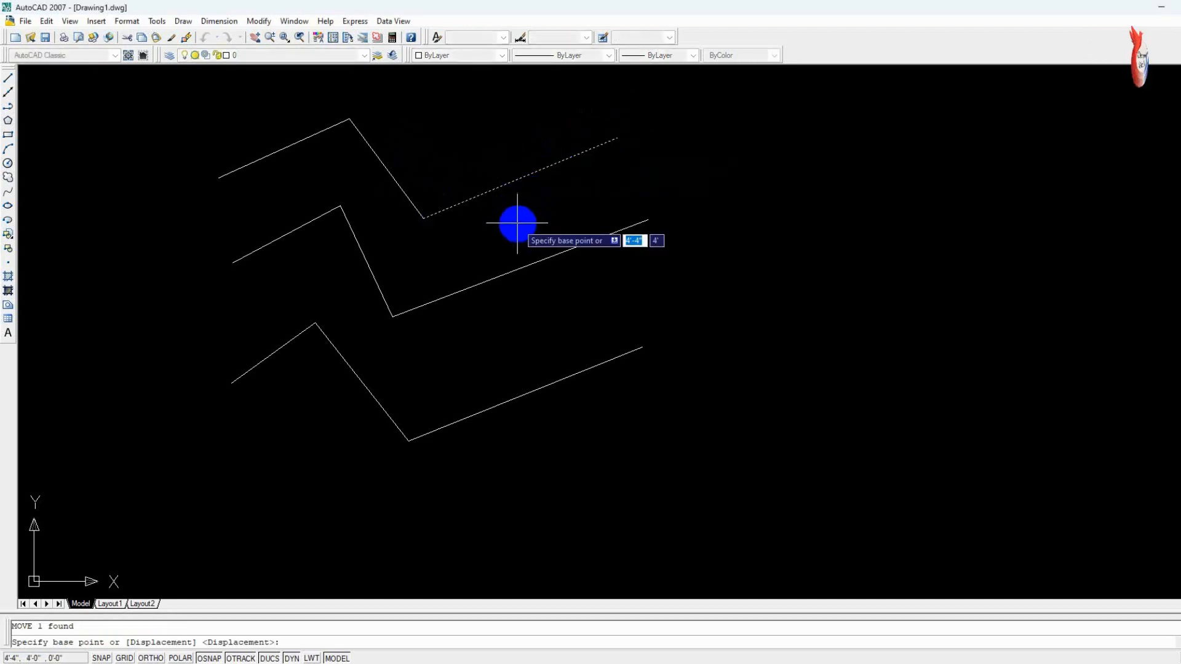
pyautogui.click(518, 225)
pyautogui.click(759, 205)
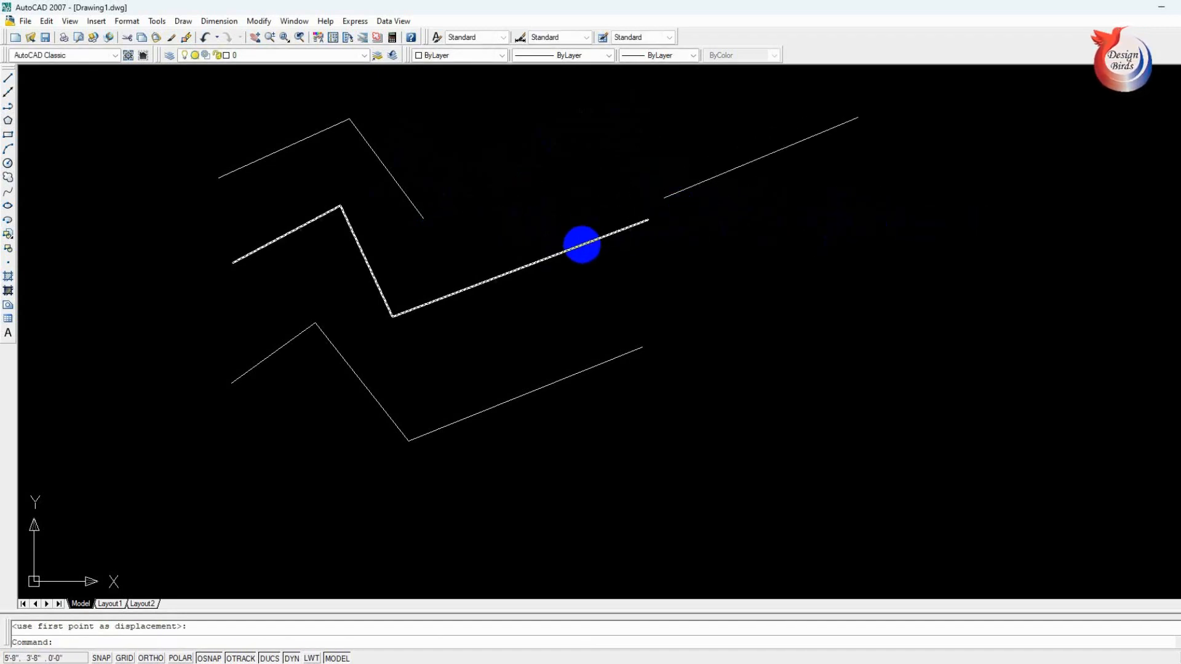
# - Select the middle polyline as one object, add all the other lines and polylines, and erase everything
pyautogui.click(576, 248)
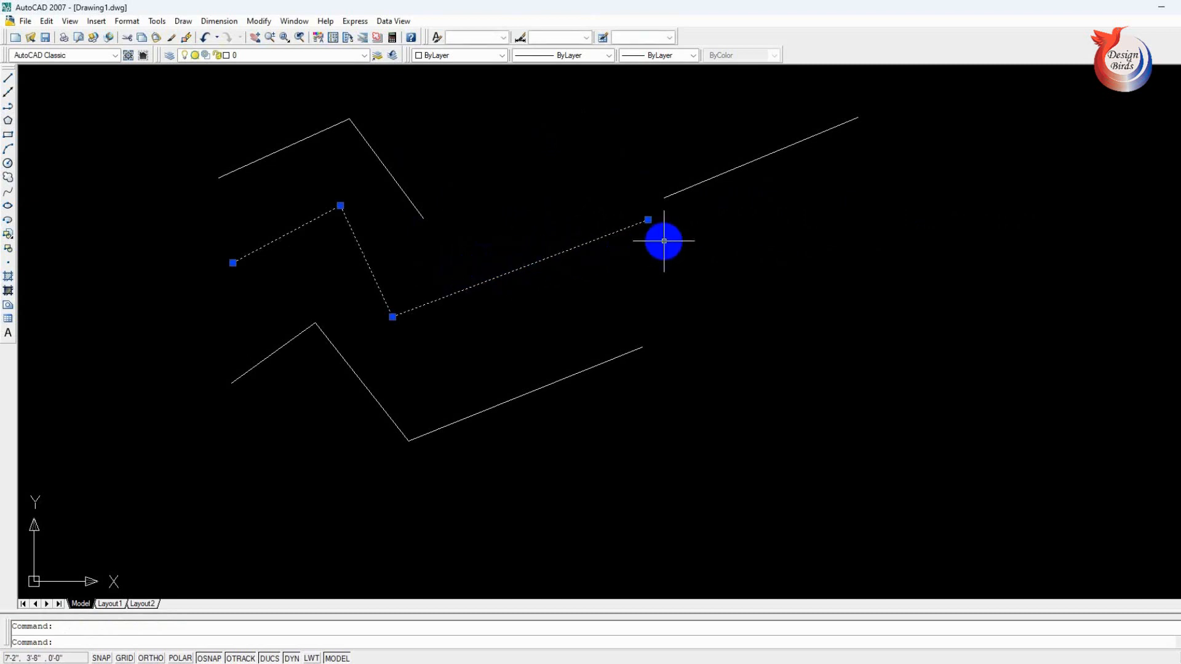
pyautogui.click(893, 111)
pyautogui.click(160, 455)
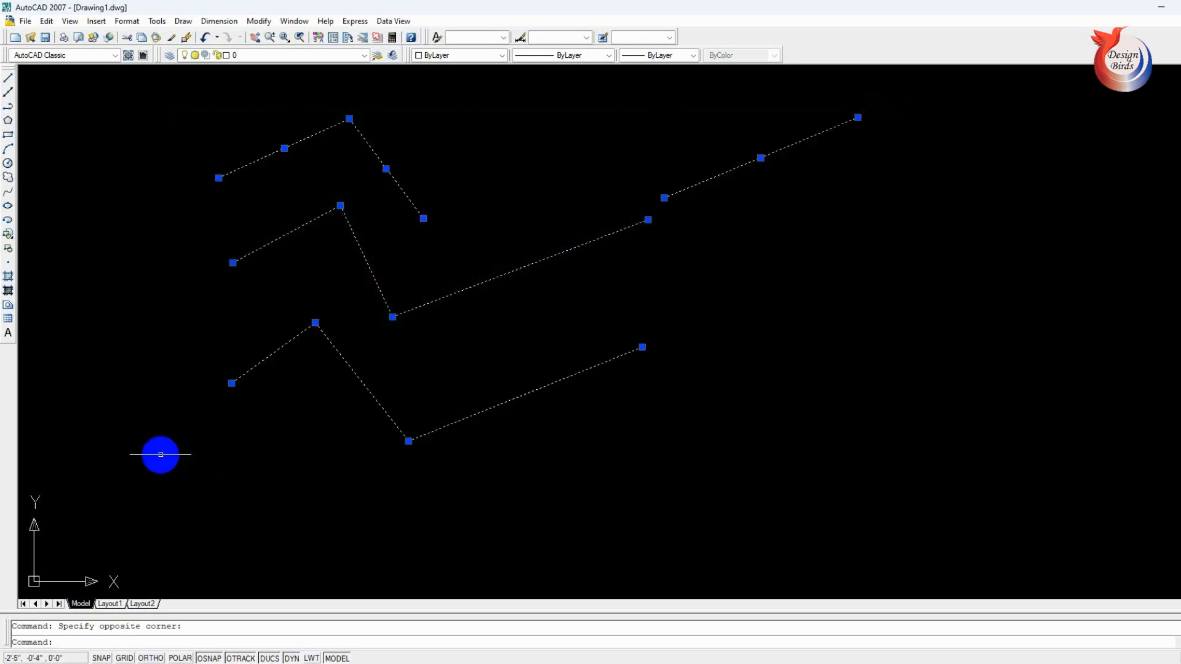
pyautogui.press('Delete')
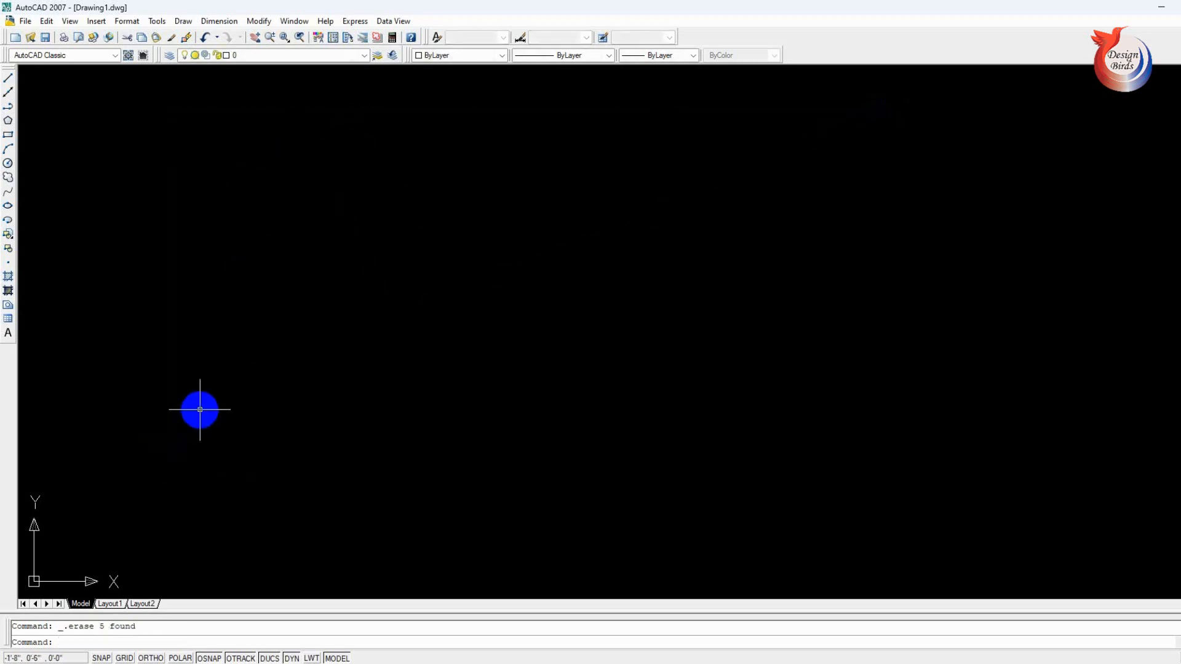
pyautogui.press('Escape')
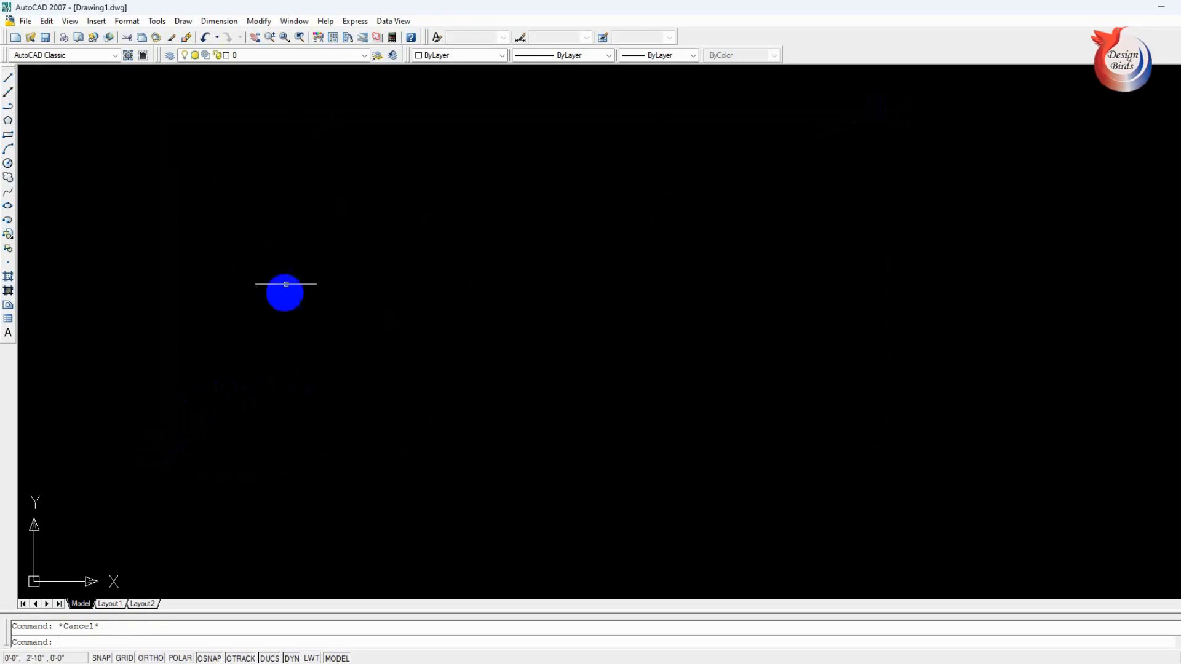
# - Draw a new open polyline of three segments that rises, falls and rises again slightly
pyautogui.write('pl')
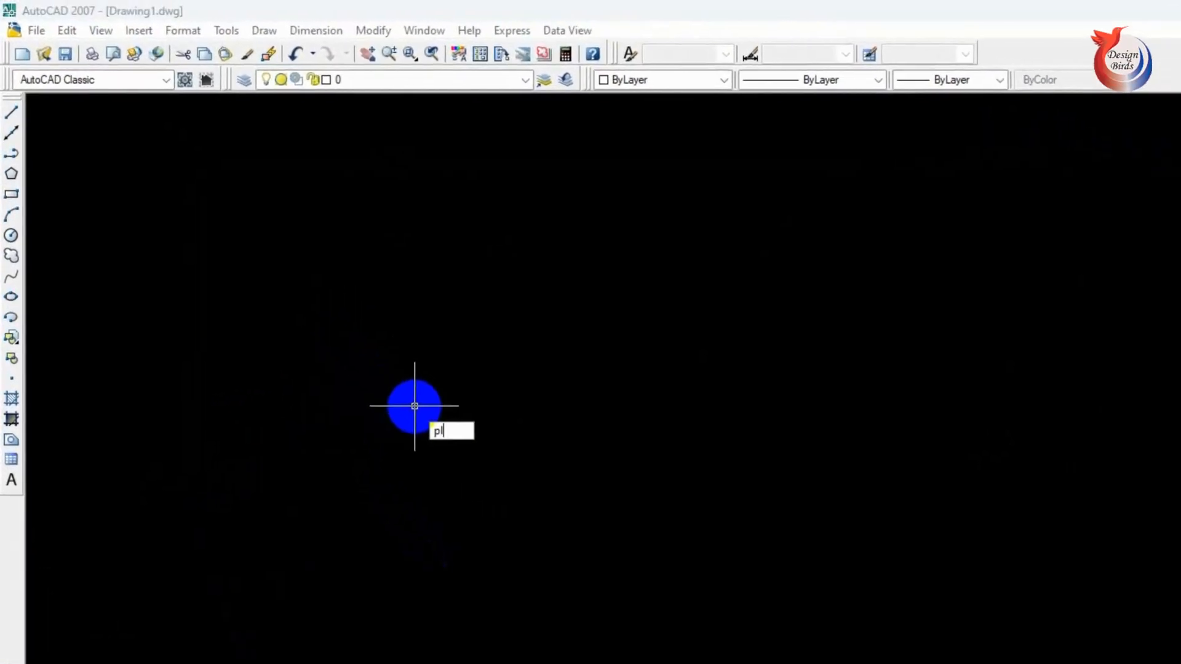
pyautogui.press('Return')
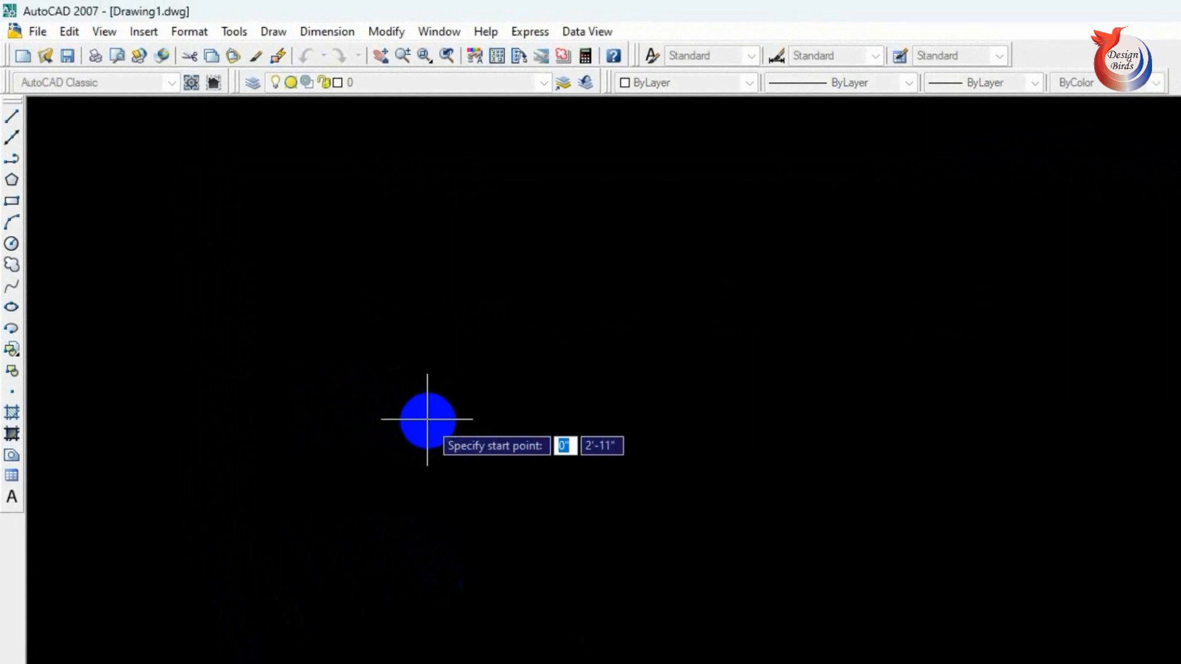
pyautogui.click(290, 480)
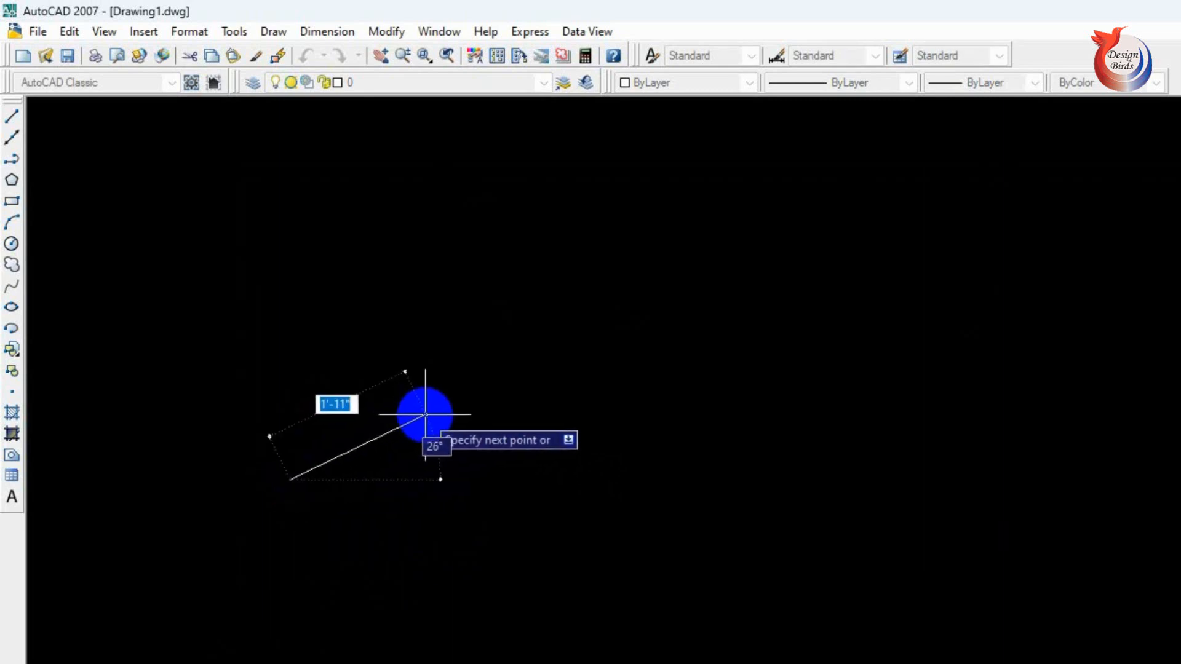
pyautogui.click(463, 406)
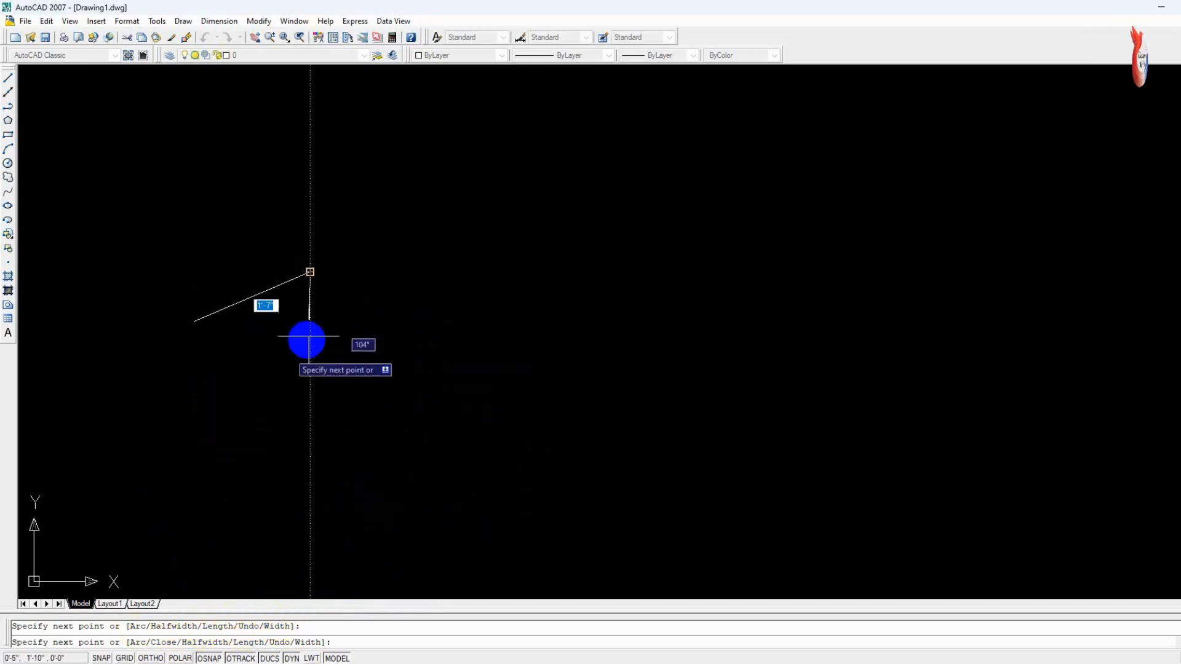
pyautogui.click(413, 299)
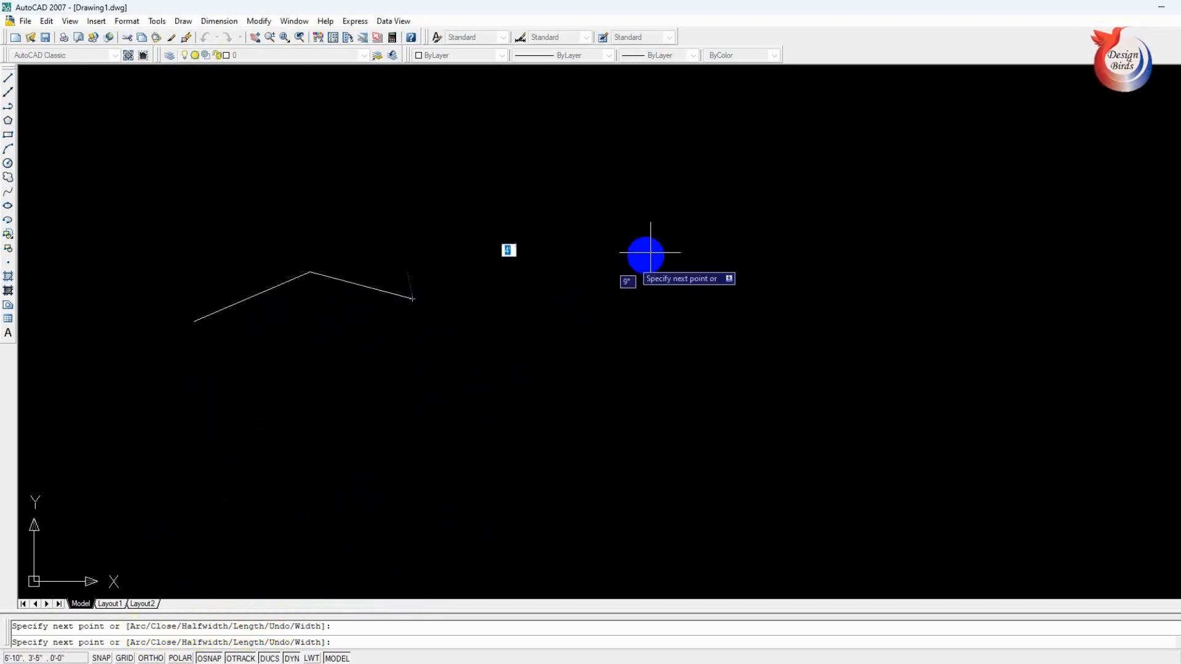
pyautogui.click(606, 272)
pyautogui.press('Return')
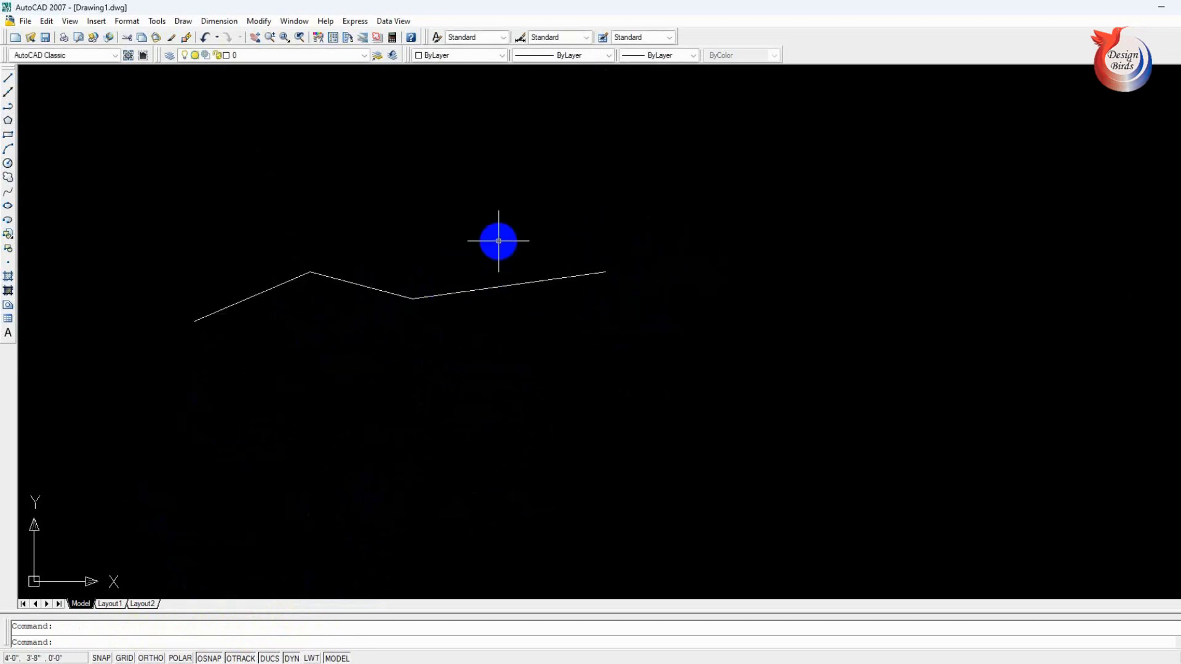
# - Erase the three-segment polyline
pyautogui.click(548, 195)
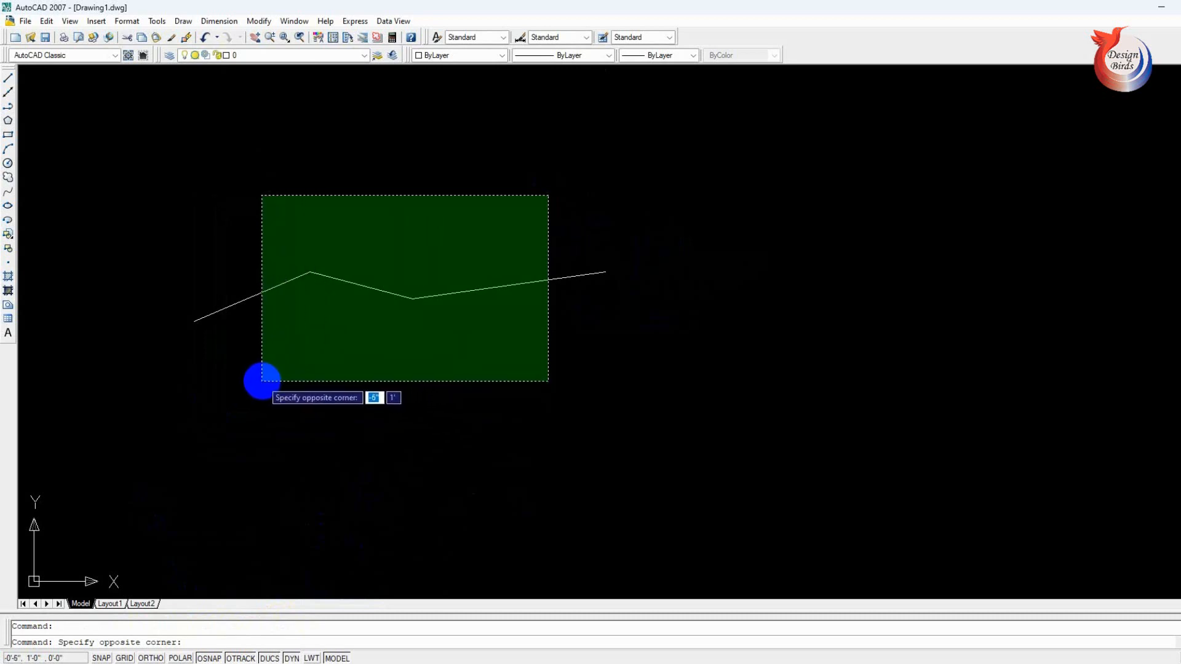
pyautogui.click(262, 380)
pyautogui.press('Delete')
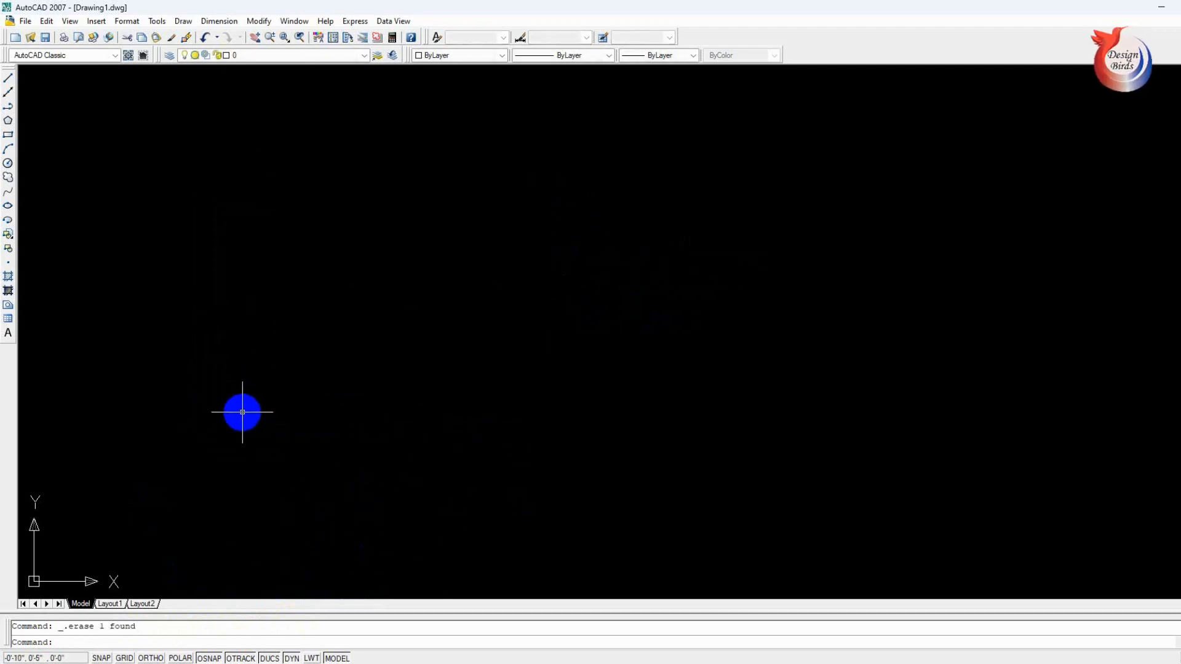
# - Start a polyline with one segment rising to the right and a second, about 3'-4" long, falling to the right
pyautogui.write('pl')
pyautogui.press('Return')
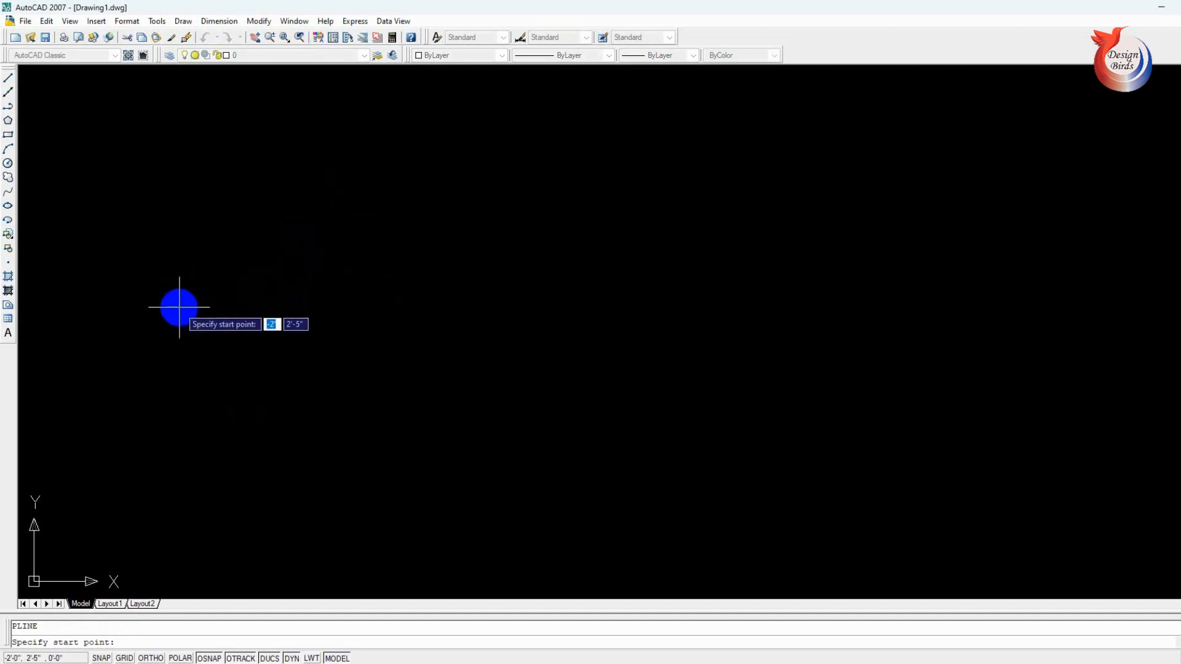
pyautogui.click(189, 304)
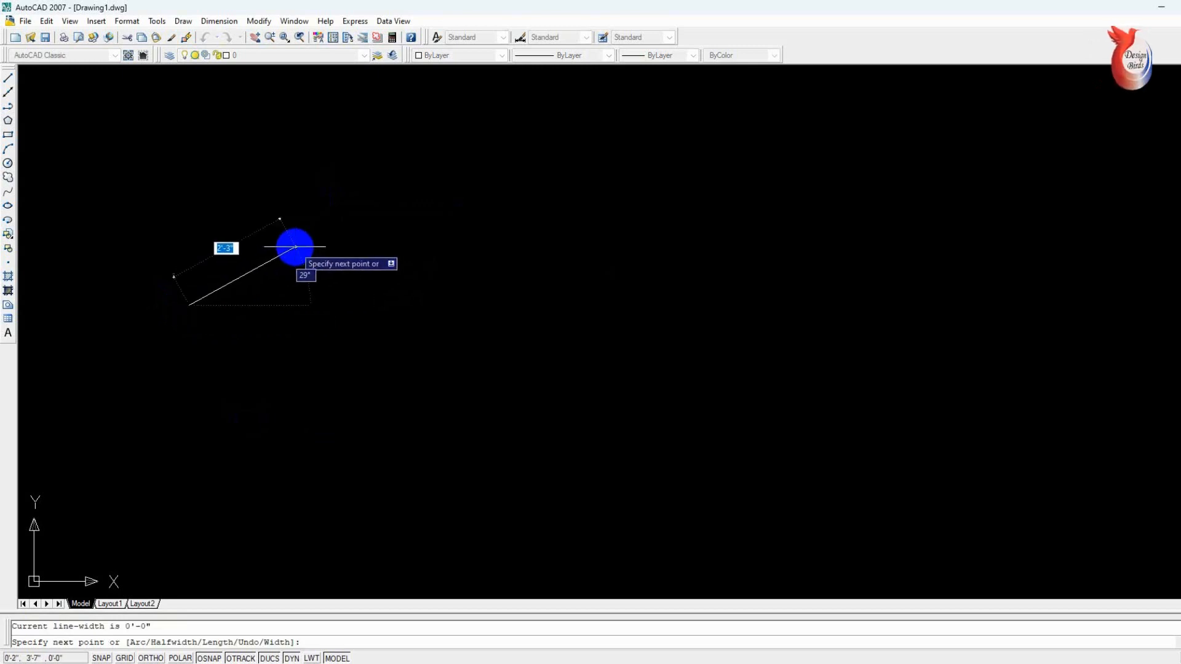
pyautogui.click(353, 247)
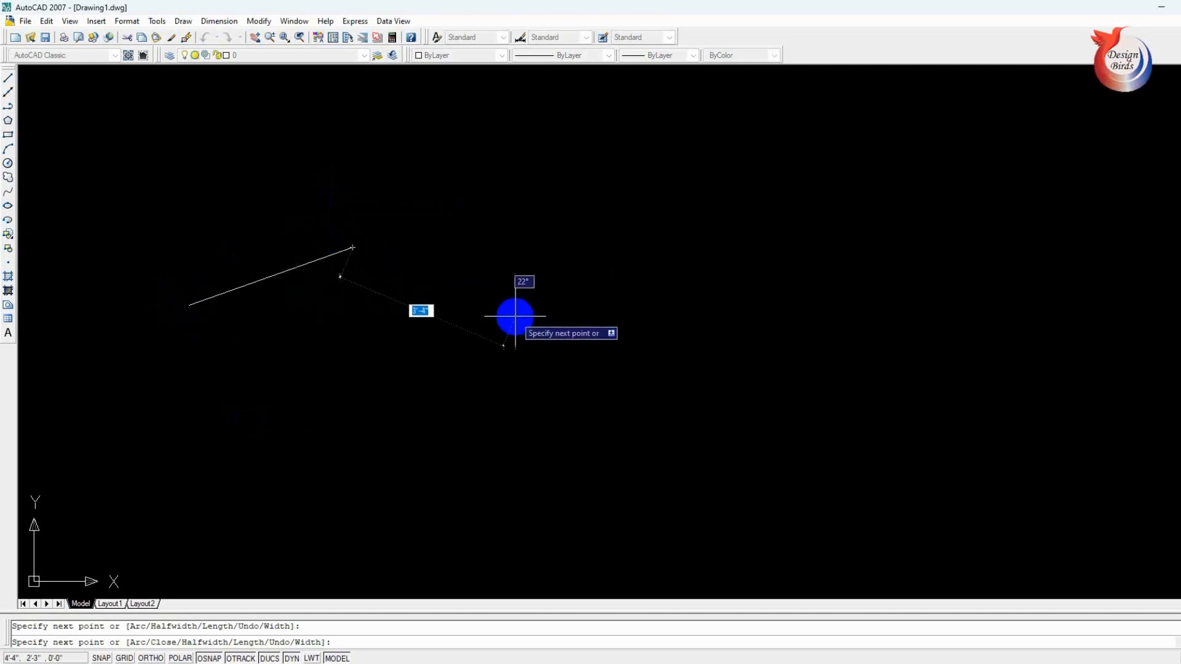
pyautogui.click(515, 316)
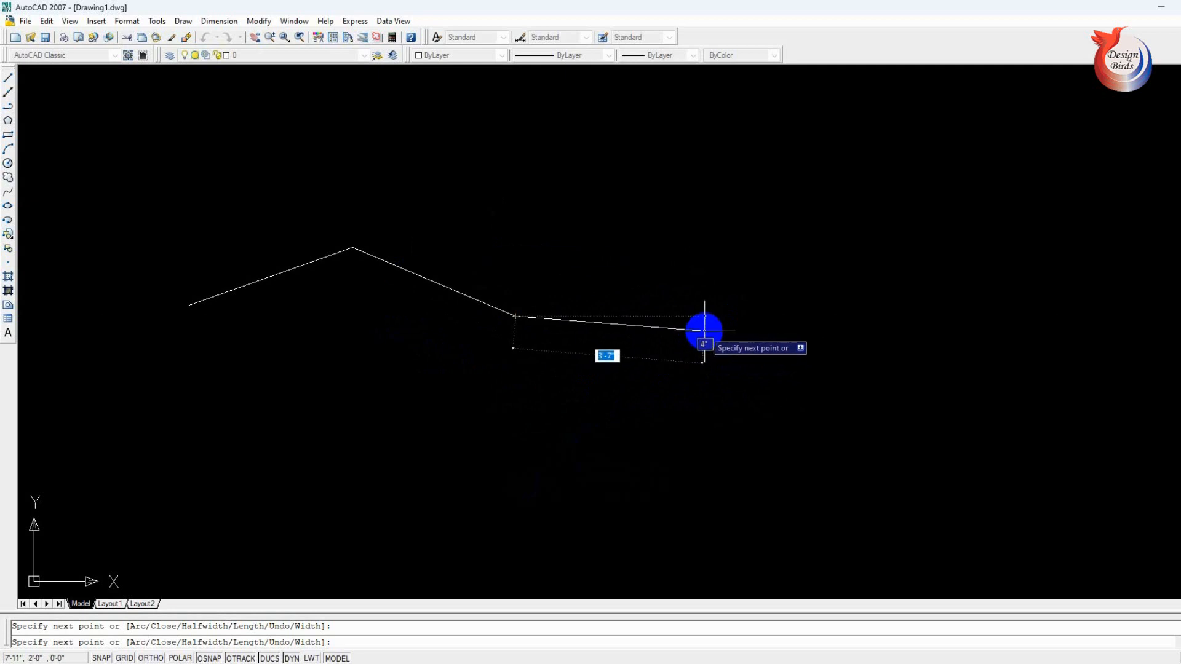
# - Continue the polyline with a nearly horizontal segment about 4'-10" long, tapering from starting width 8 to ending width 2, and end it
pyautogui.write('w')
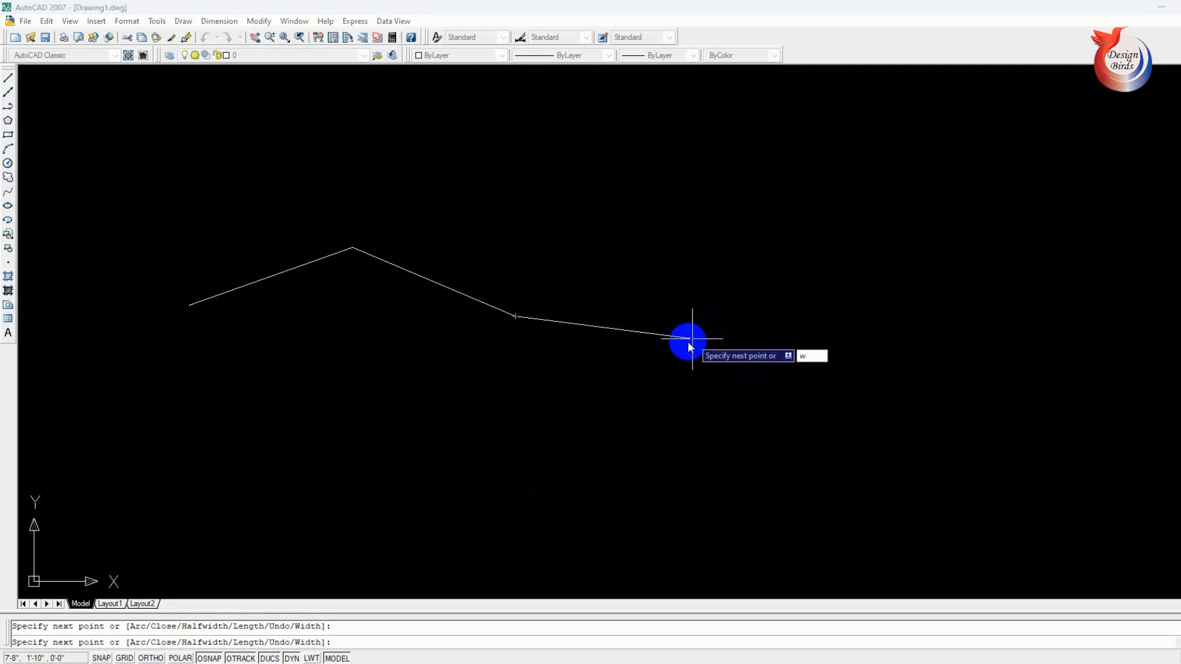
pyautogui.press('Return')
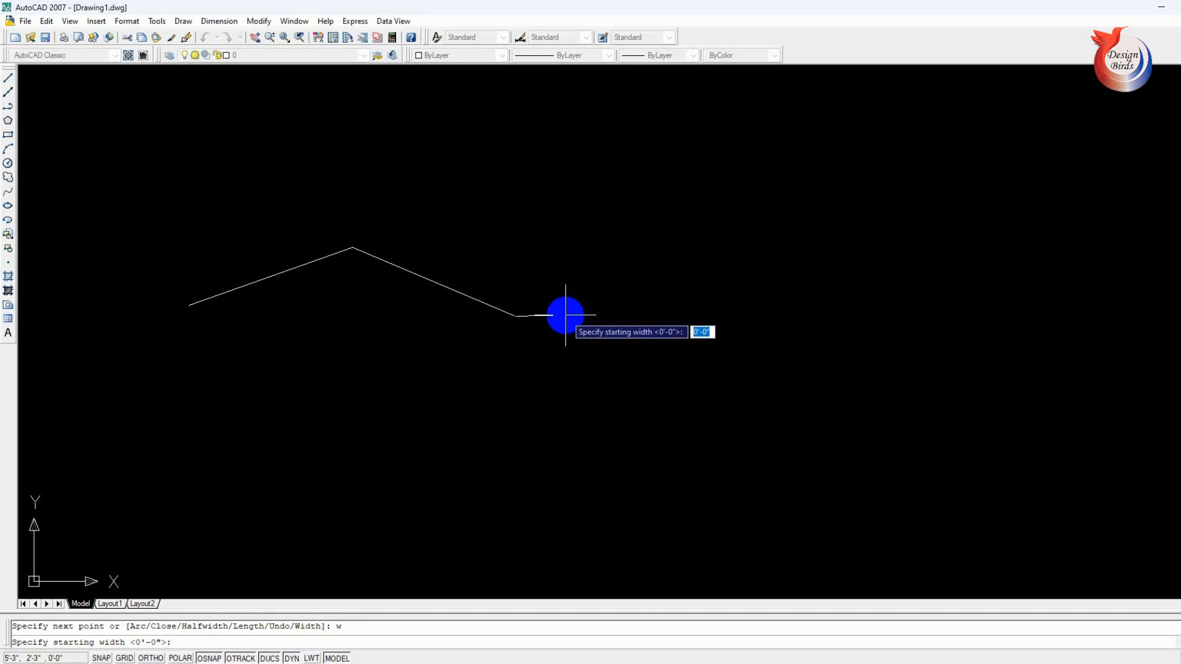
pyautogui.write('8')
pyautogui.press('Return')
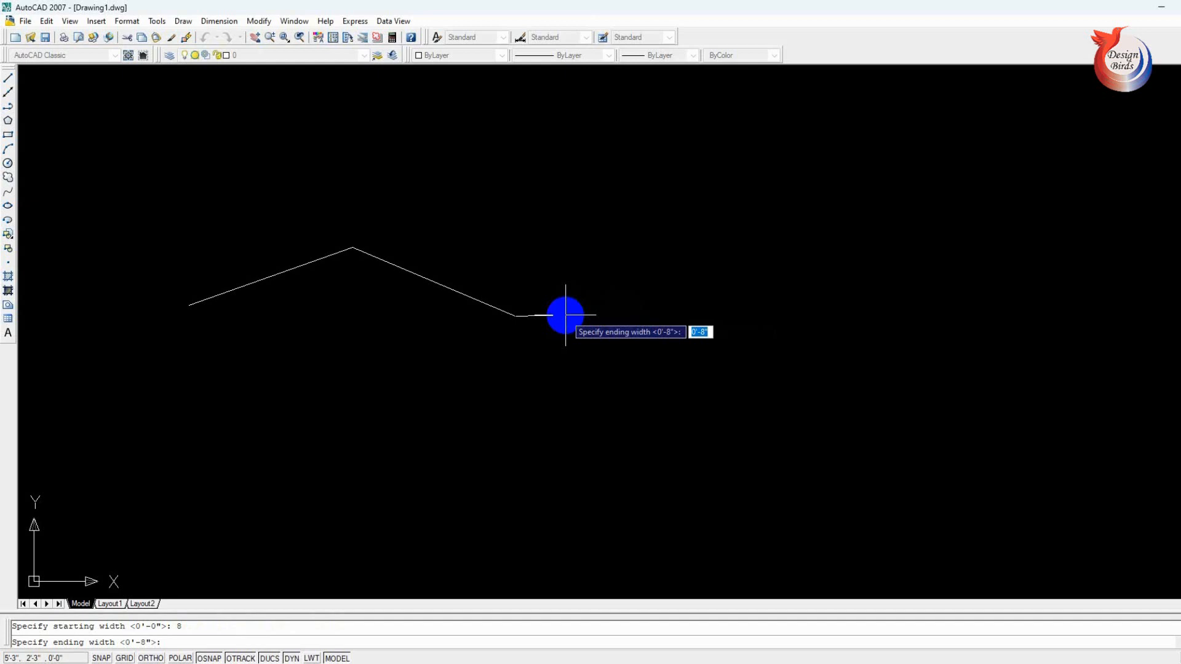
pyautogui.write('2')
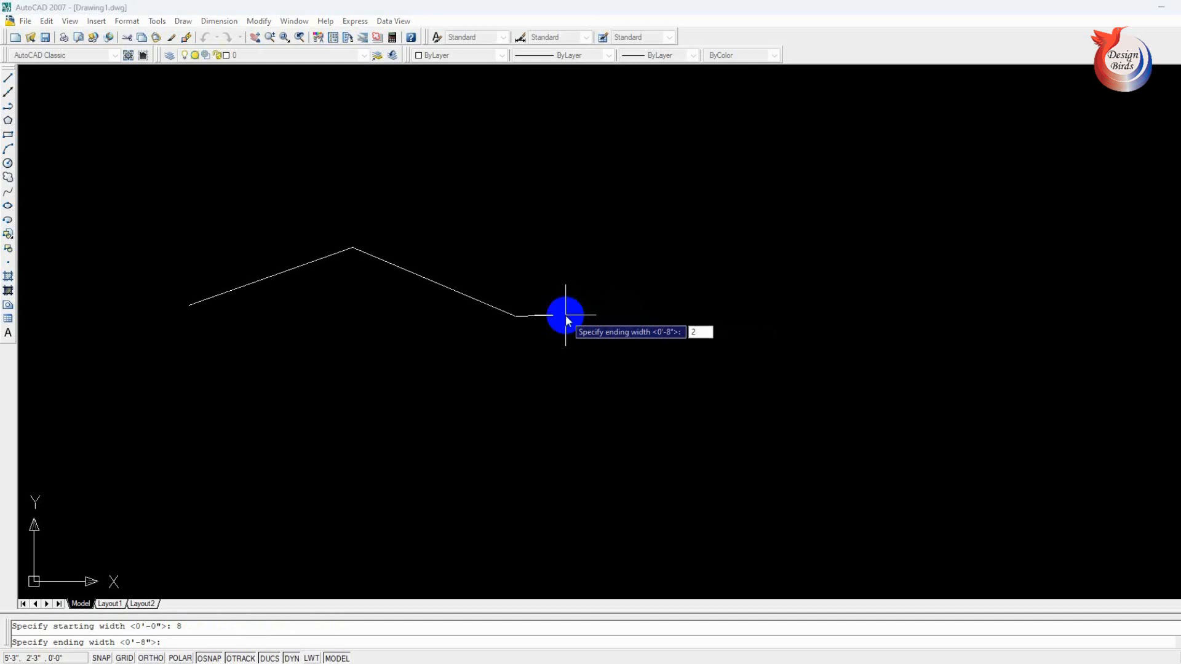
pyautogui.press('Return')
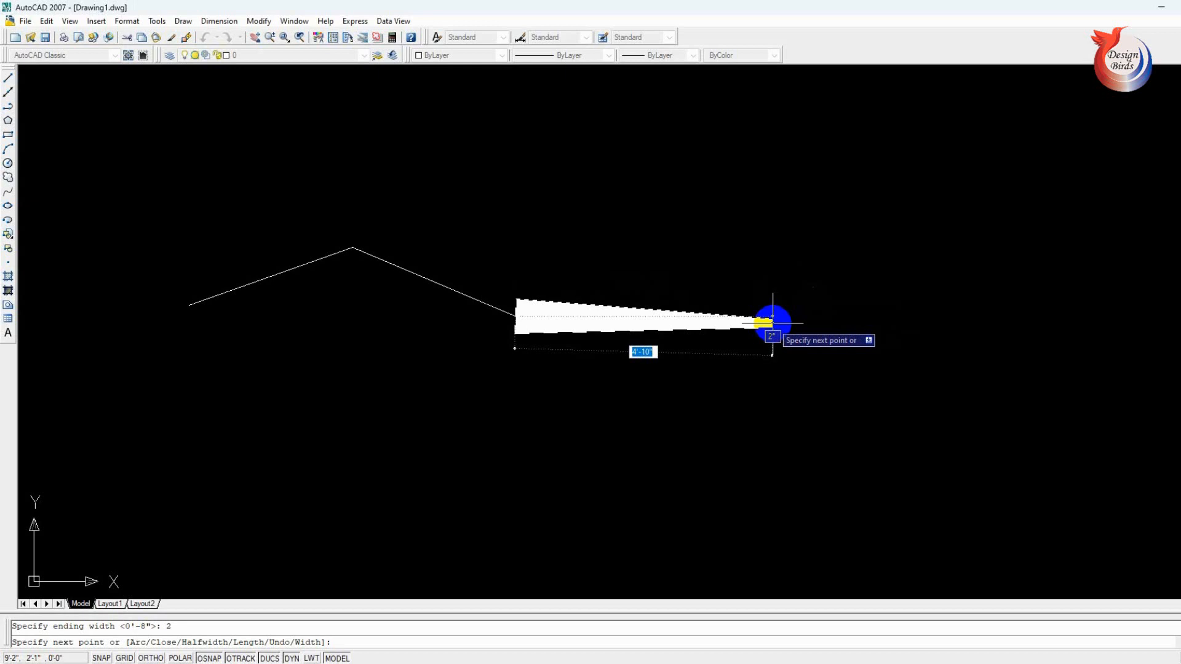
pyautogui.click(773, 323)
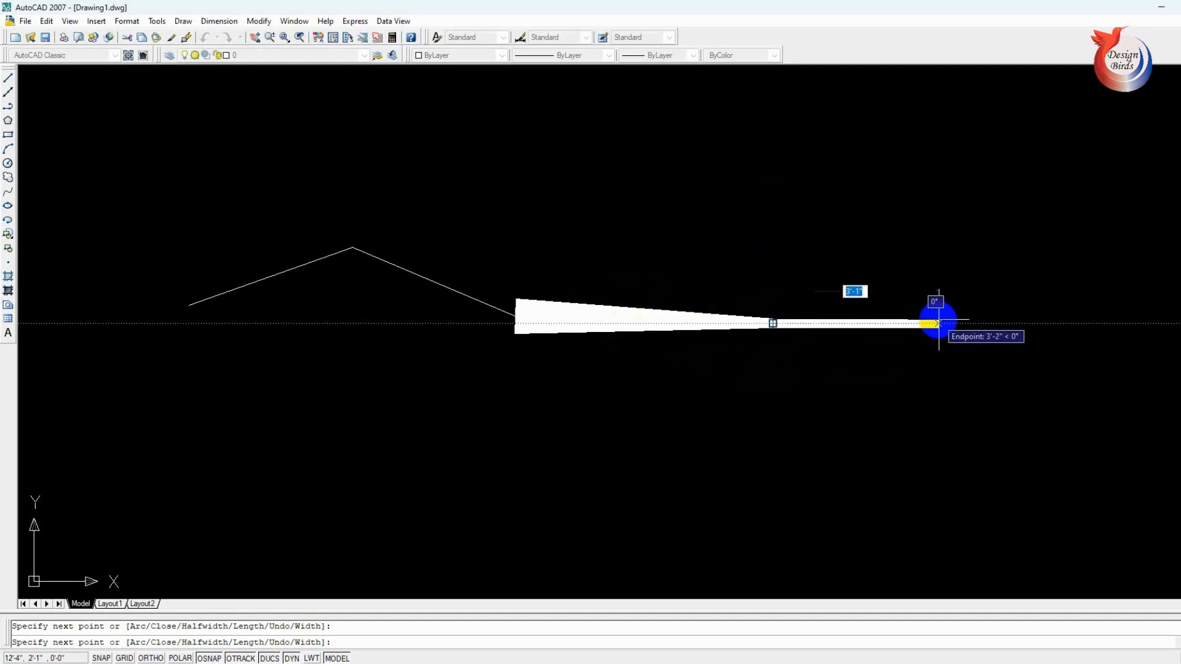
pyautogui.press('Return')
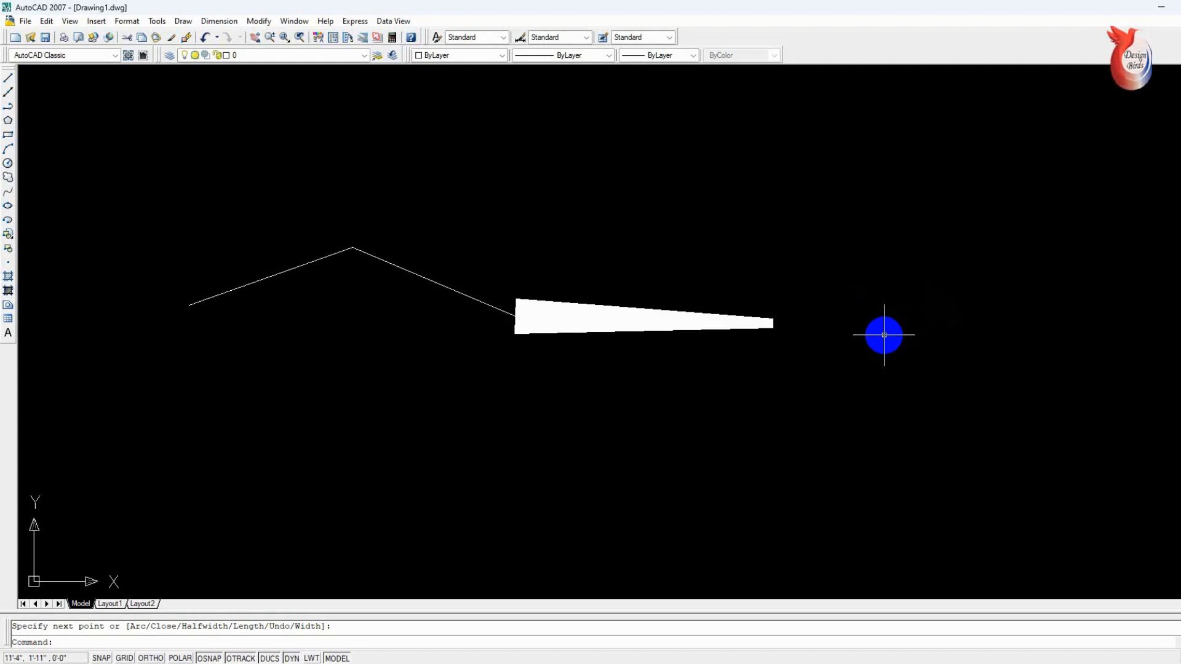
# - Start a new polyline above the tapered segment and set both its starting and ending width to 0
pyautogui.write('pl')
pyautogui.press('Return')
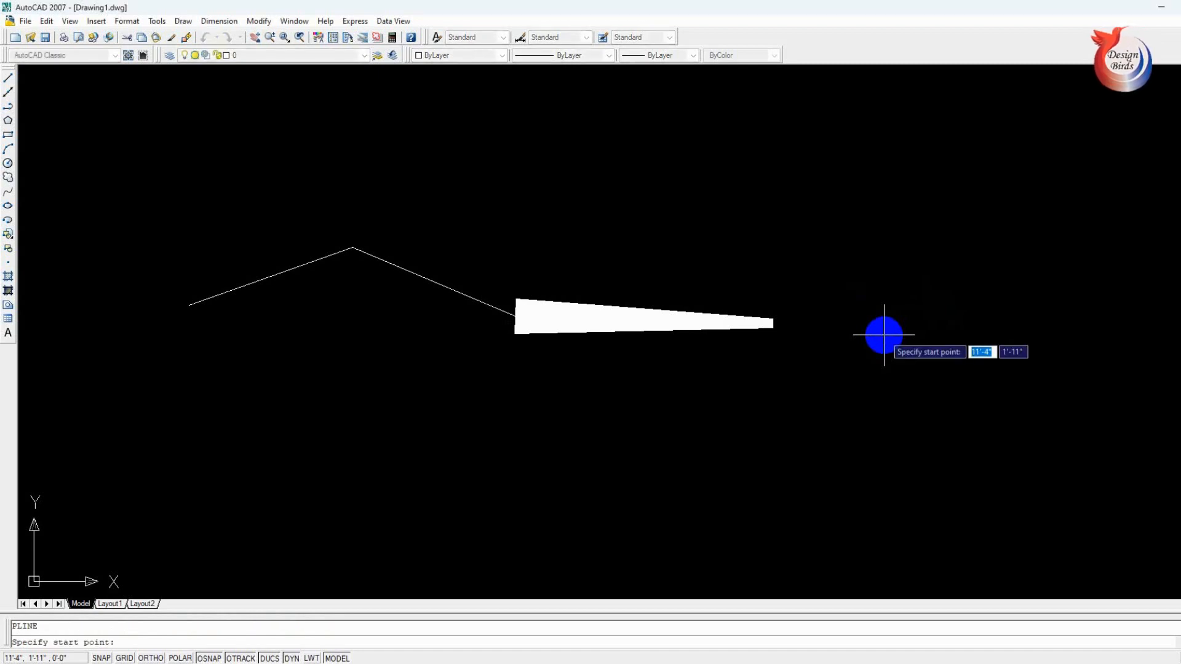
pyautogui.click(483, 208)
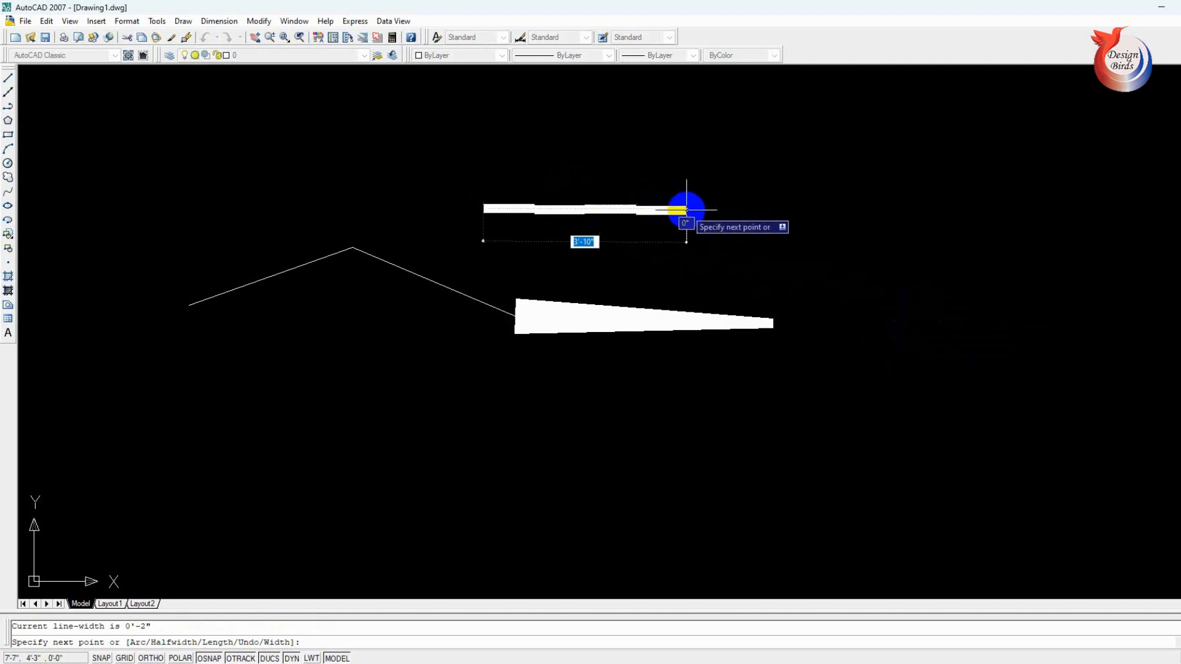
pyautogui.write('w')
pyautogui.press('Return')
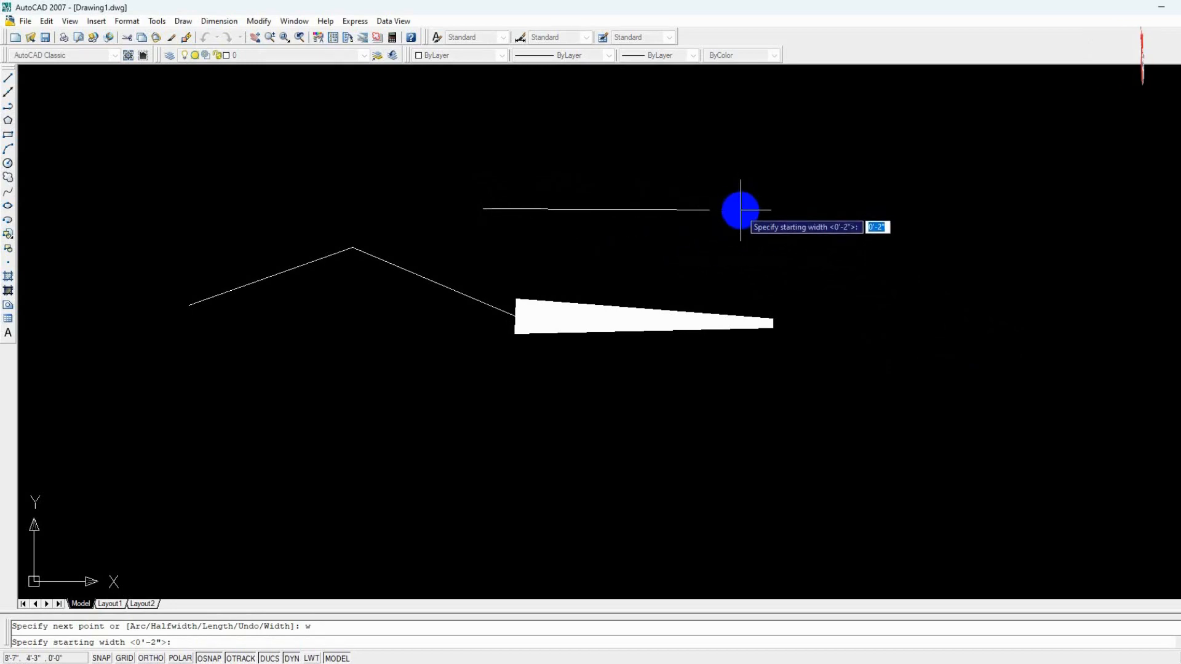
pyautogui.write('0')
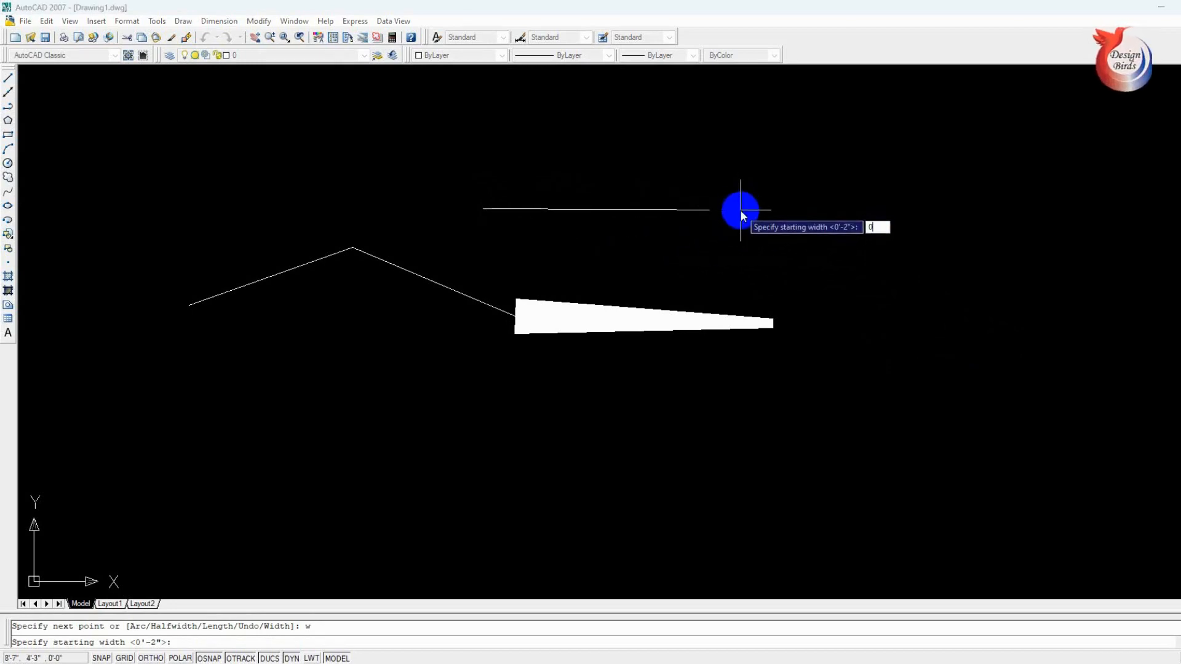
pyautogui.press('Return')
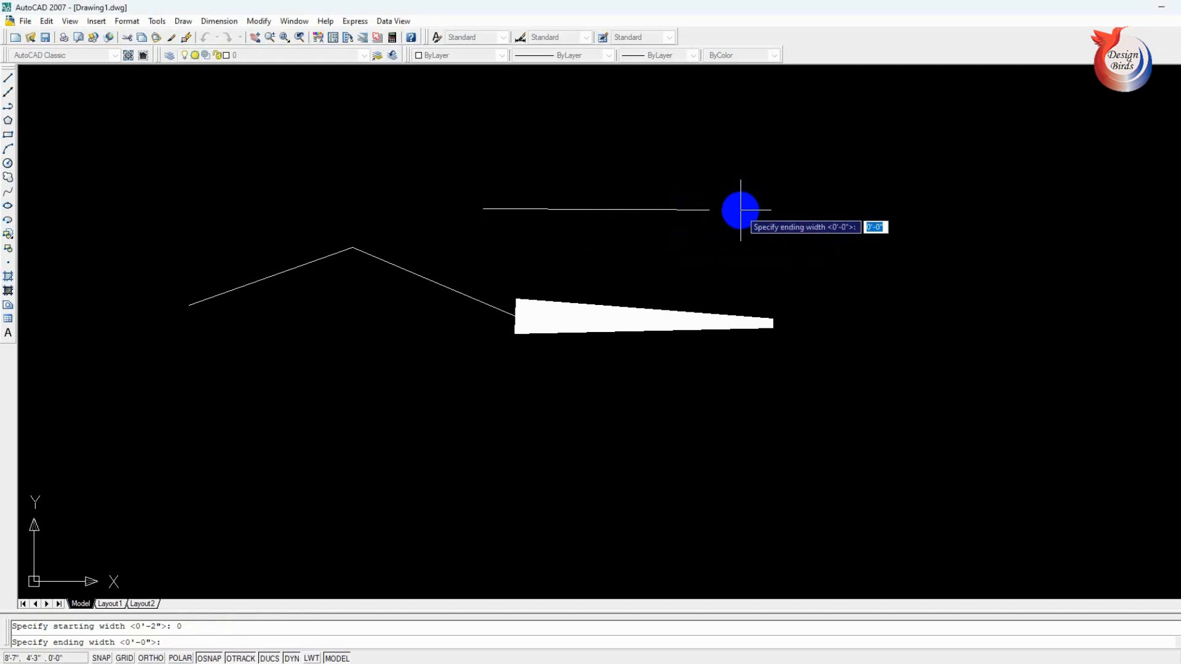
pyautogui.write('0')
pyautogui.press('Return')
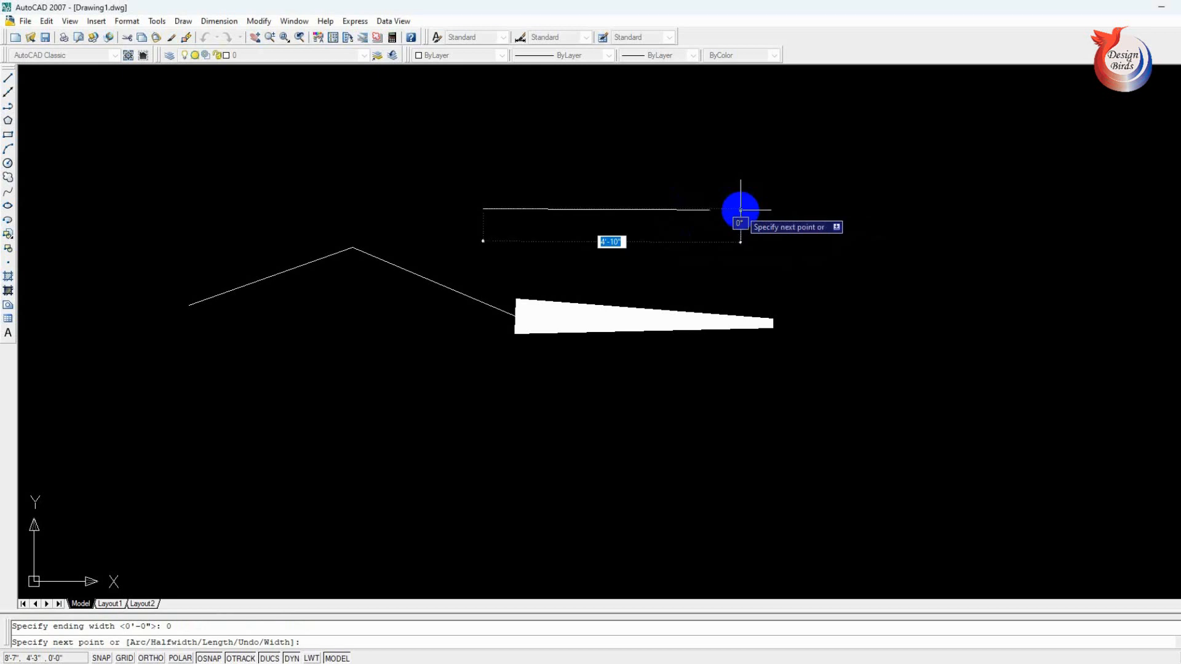
# - Draw the thin polyline as a six-sided outline around the tapered segment, returning to its start point
pyautogui.click(790, 212)
pyautogui.click(944, 240)
pyautogui.click(905, 383)
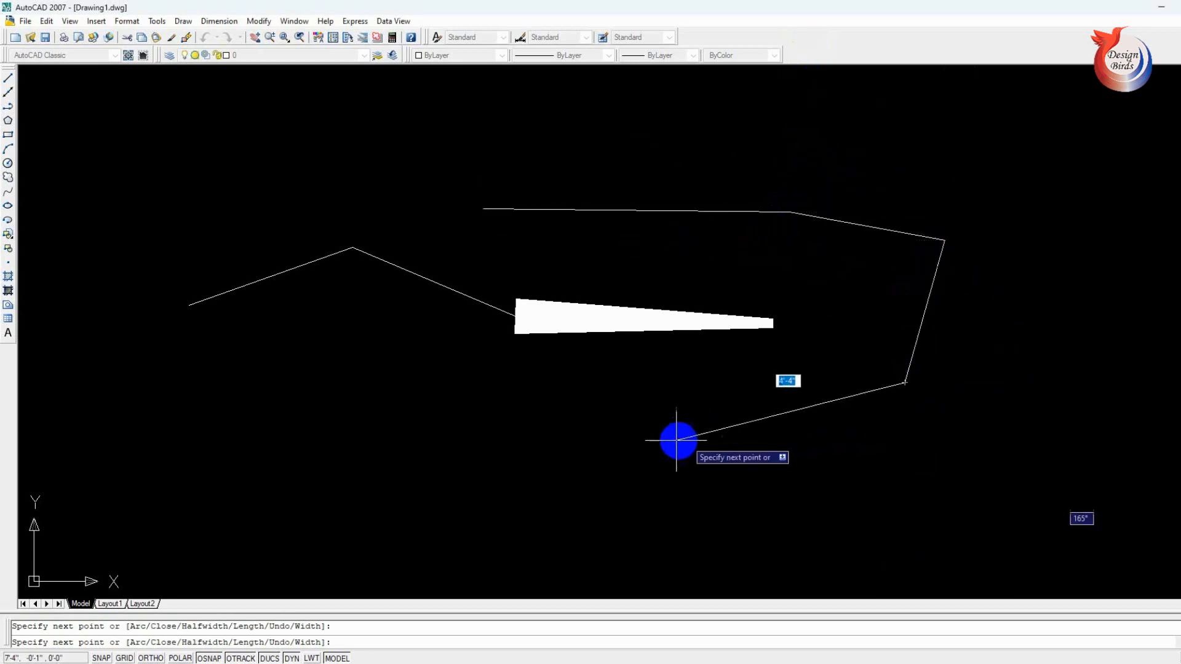
pyautogui.click(648, 440)
pyautogui.click(373, 408)
pyautogui.click(345, 391)
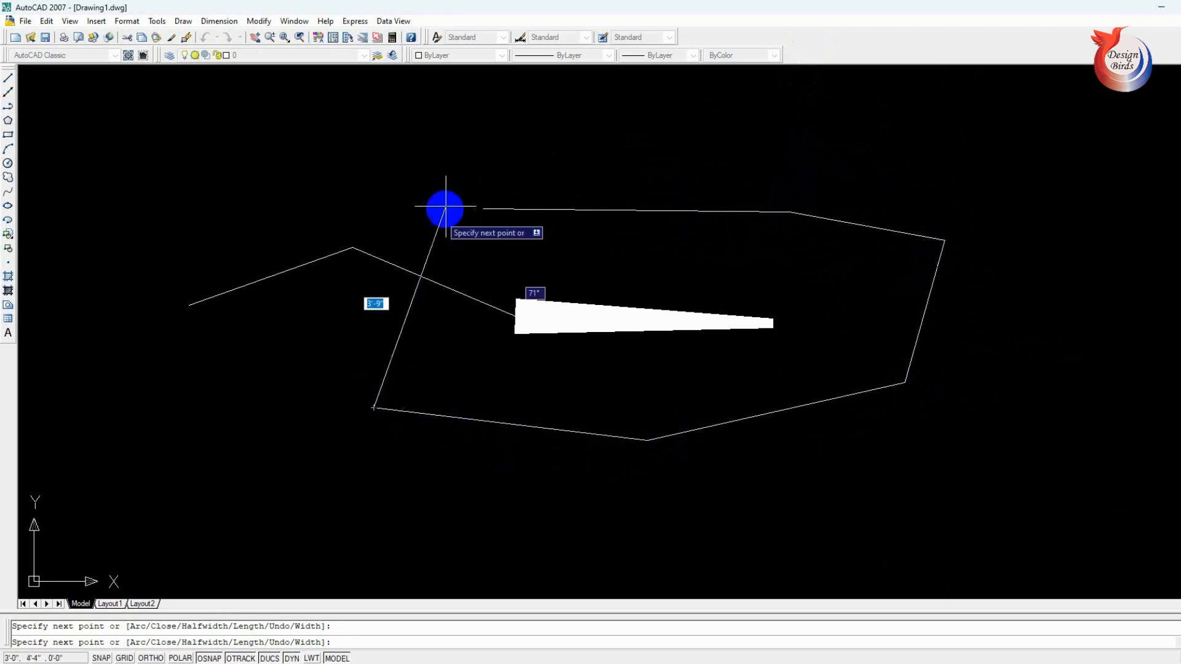
pyautogui.click(484, 209)
pyautogui.press('Return')
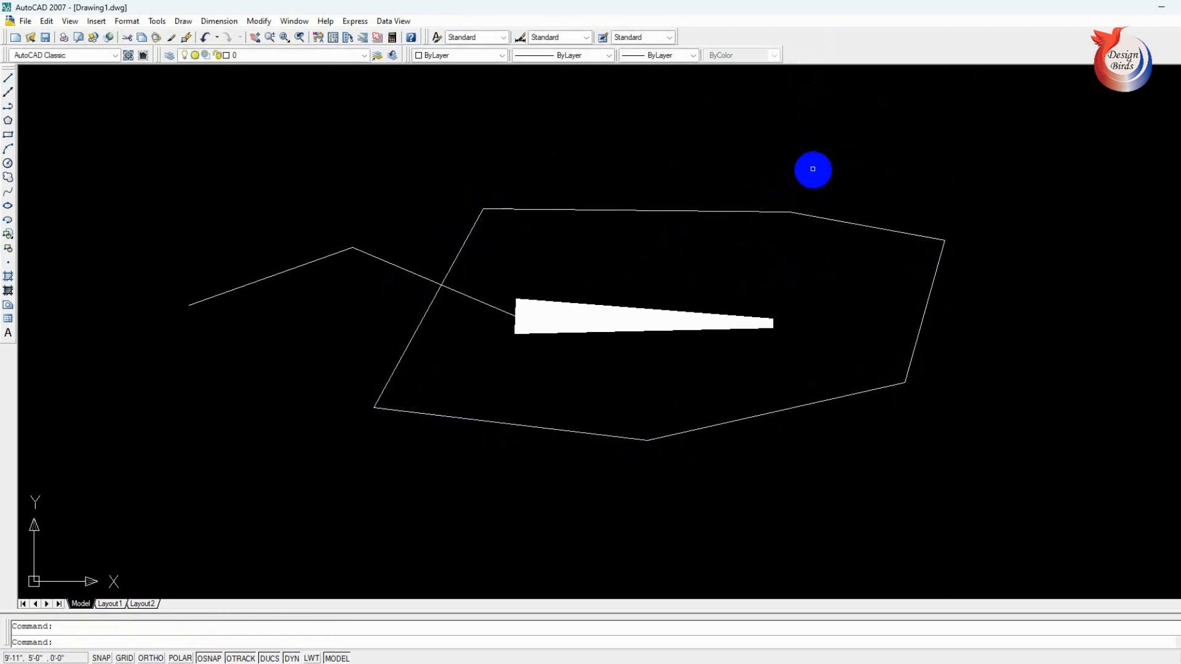
# - Erase the six-sided outline and the polyline with the tapered segment
pyautogui.click(1047, 174)
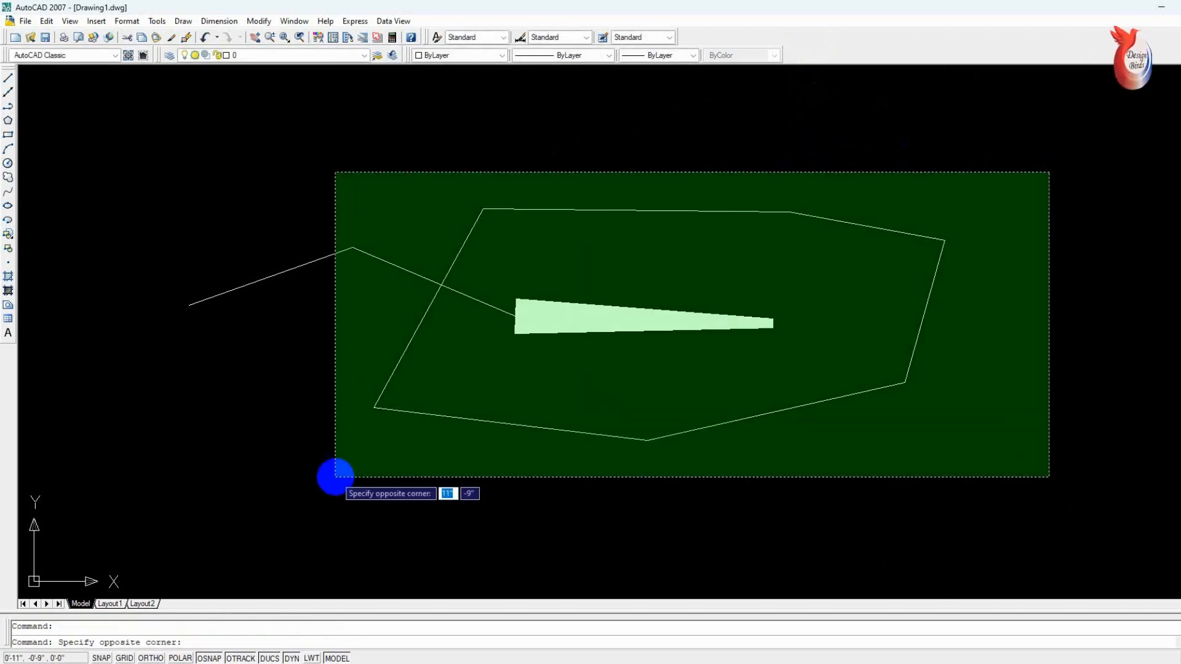
pyautogui.click(242, 472)
pyautogui.press('Delete')
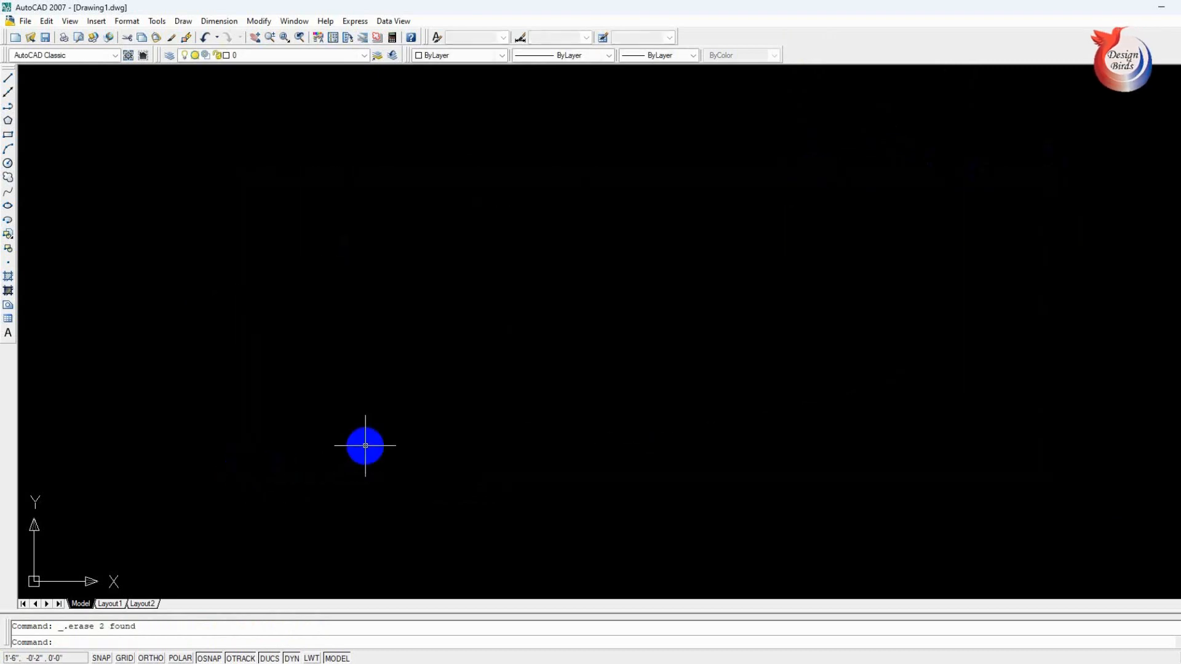
# - Start a new polyline with a horizontal segment to the right that tapers from starting width 5 to ending width 0
pyautogui.write('p')
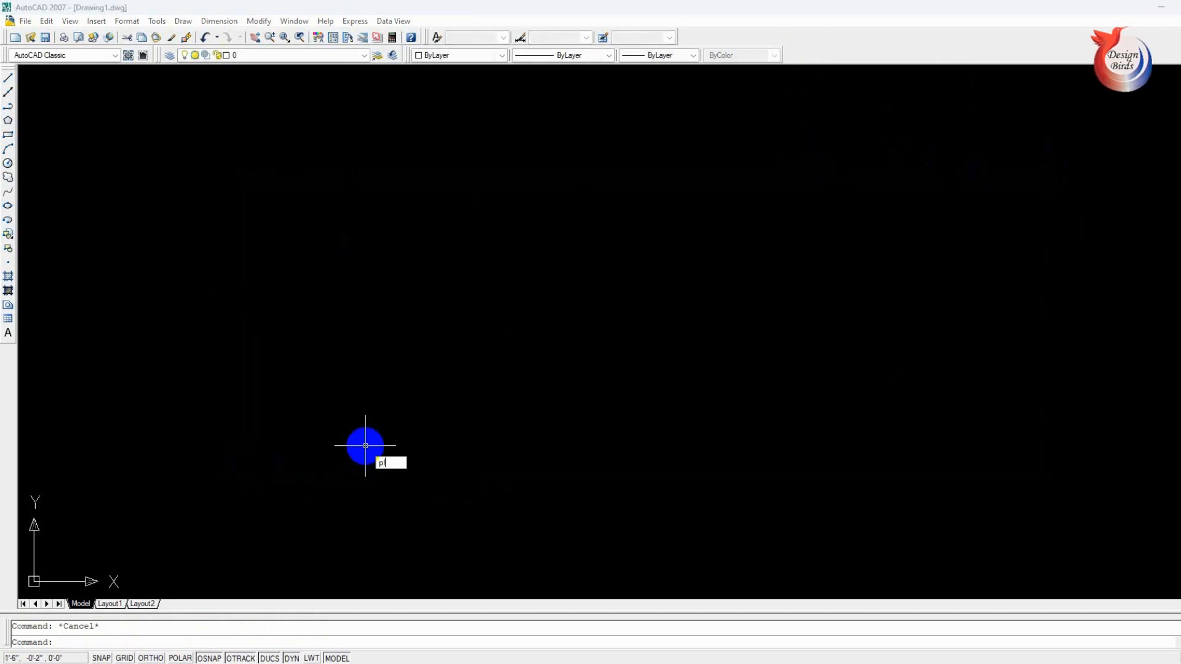
pyautogui.press('Return')
pyautogui.click(220, 239)
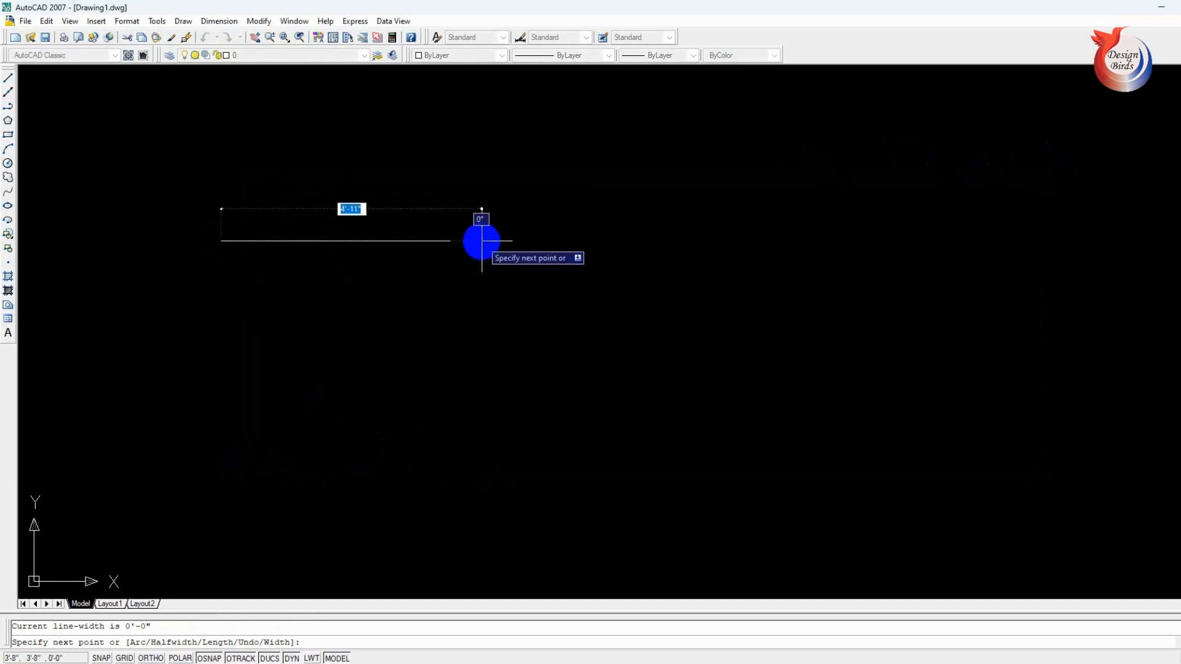
pyautogui.write('w')
pyautogui.press('Return')
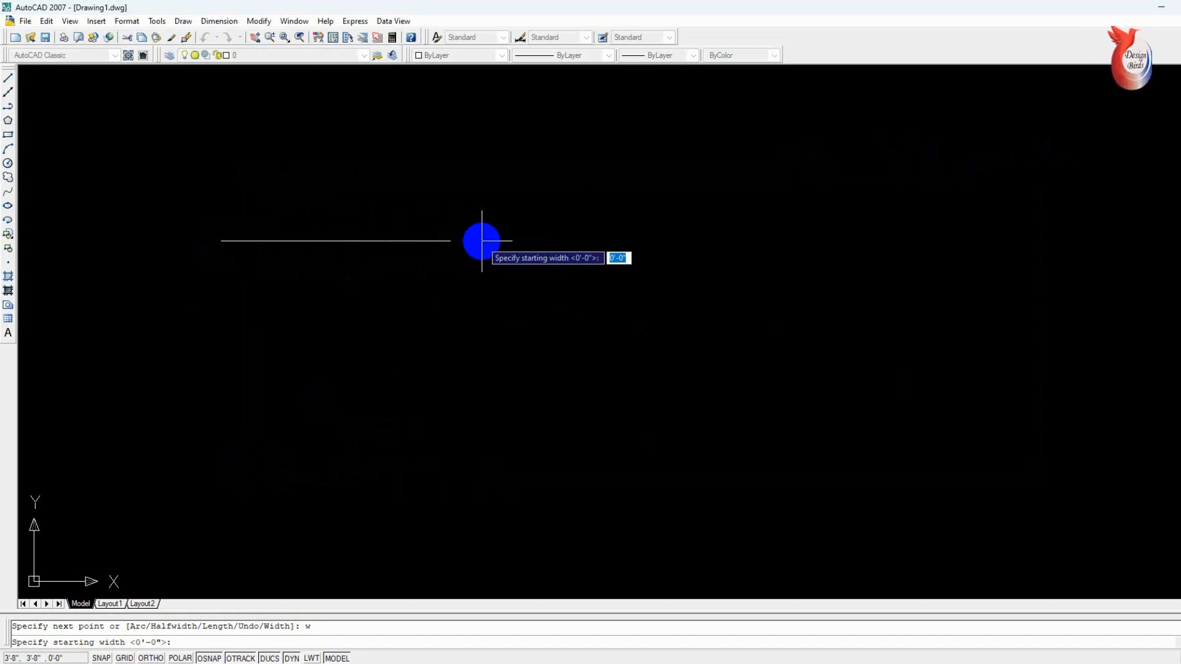
pyautogui.write('5')
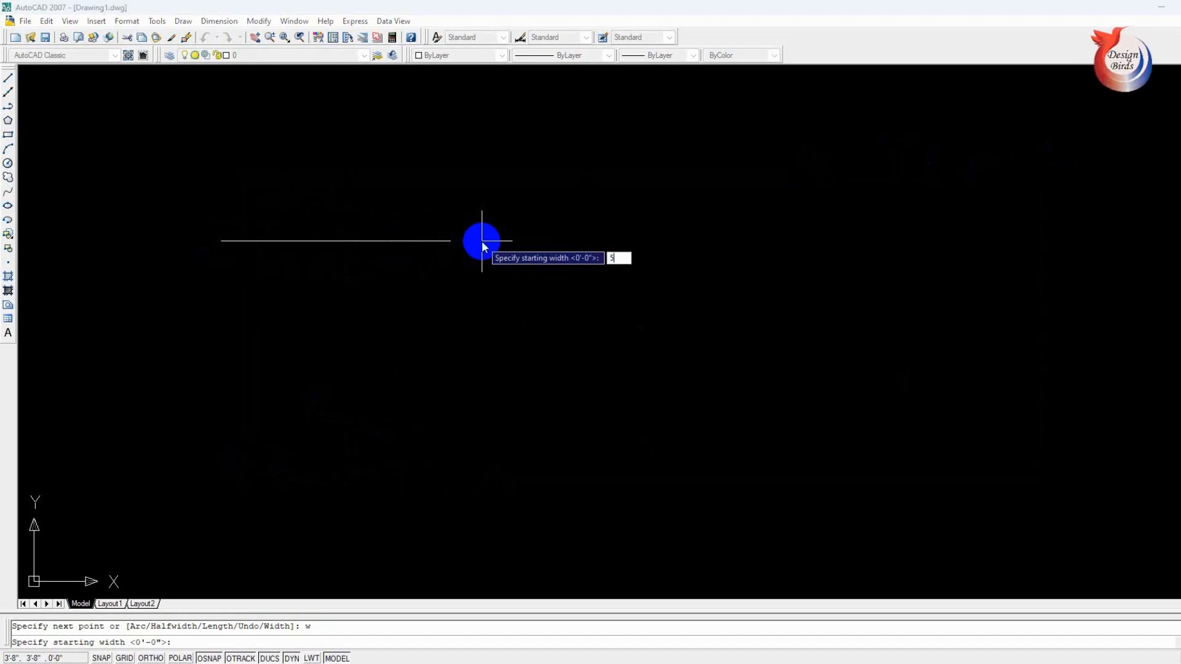
pyautogui.press('Return')
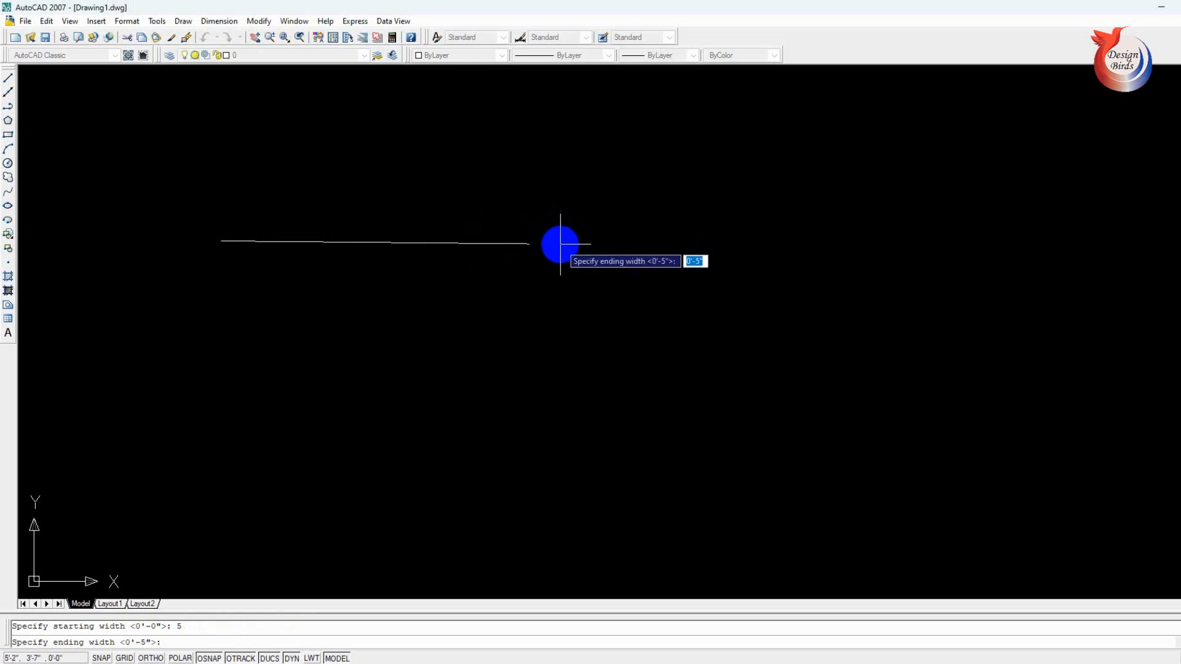
pyautogui.write('0')
pyautogui.press('Return')
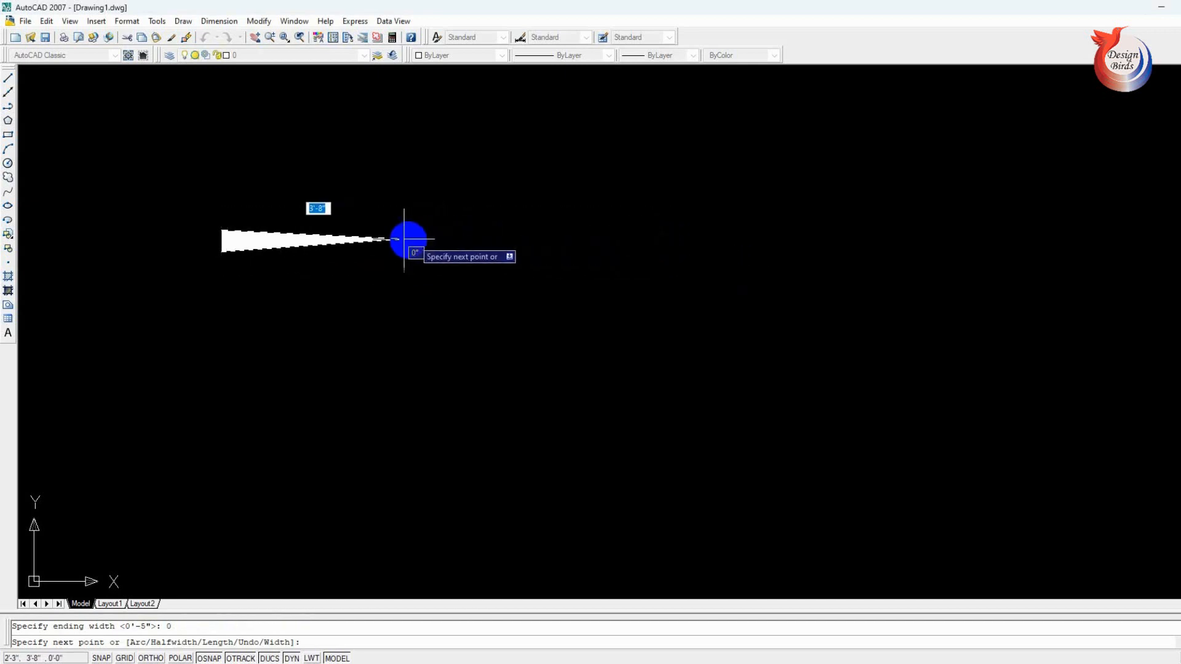
pyautogui.click(372, 241)
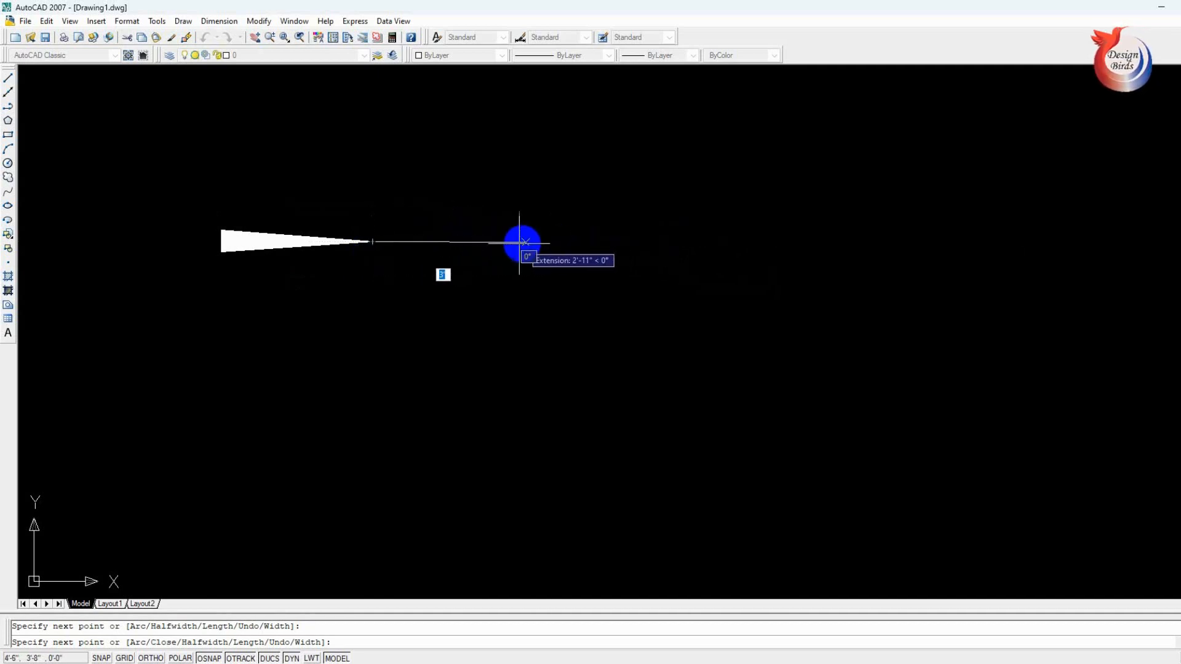
# - Add a thin horizontal segment to the polyline, followed by a segment tapering from starting width 6 to ending width 0, and finish it
pyautogui.click(469, 242)
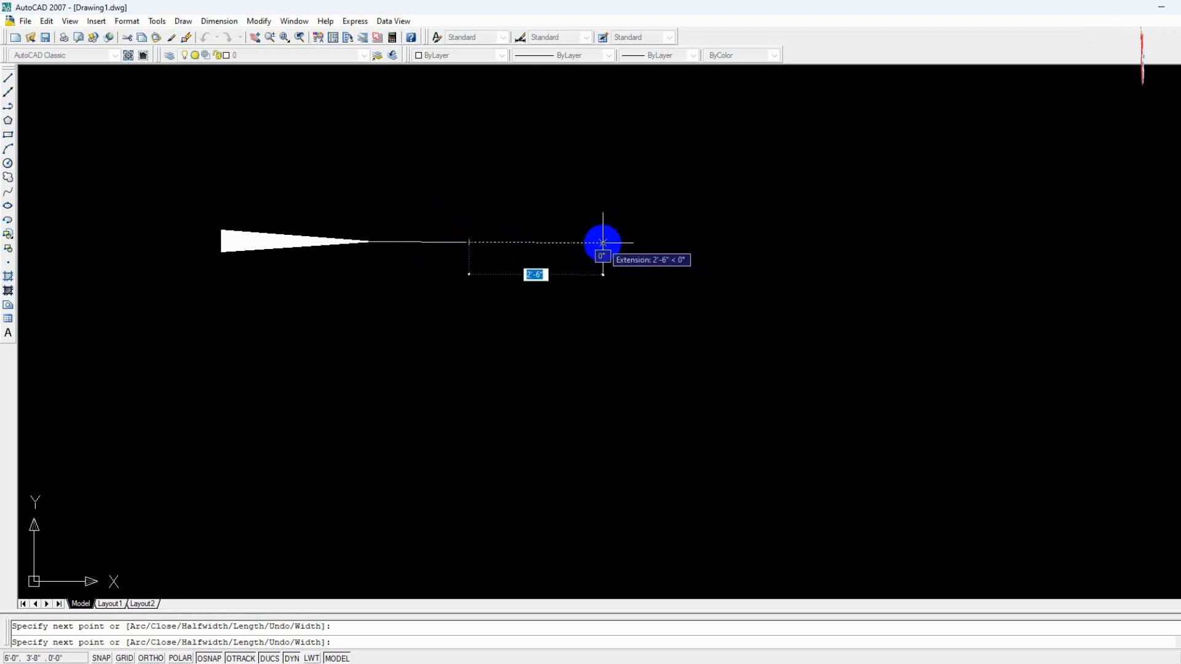
pyautogui.write('w')
pyautogui.press('Return')
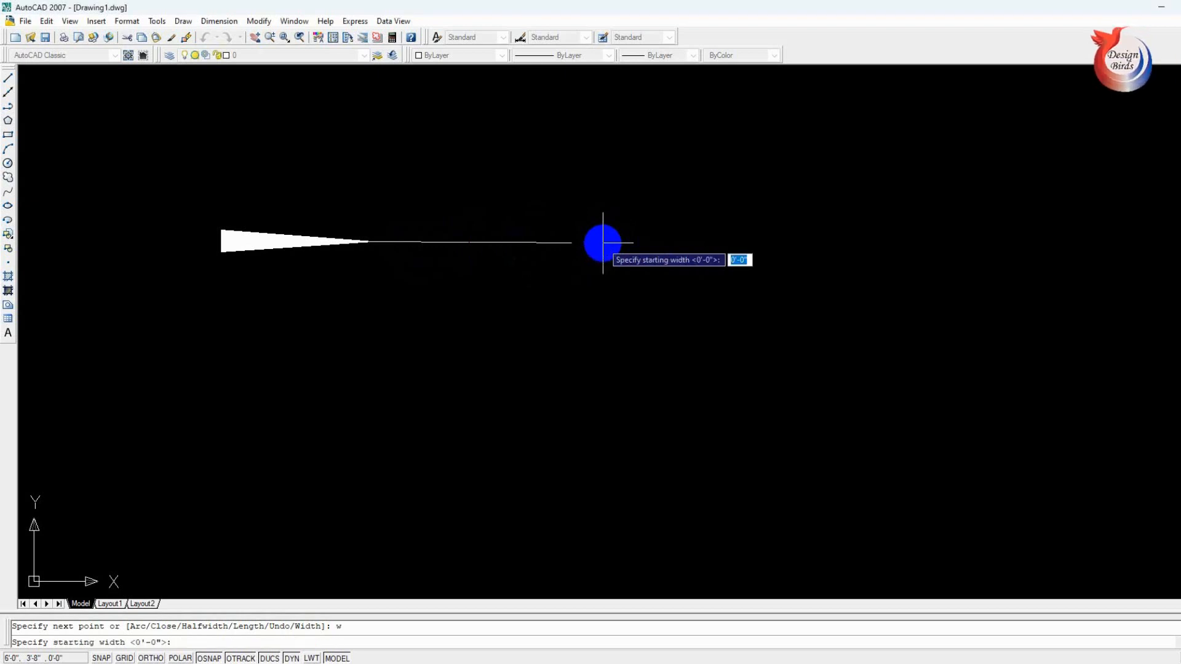
pyautogui.write('6')
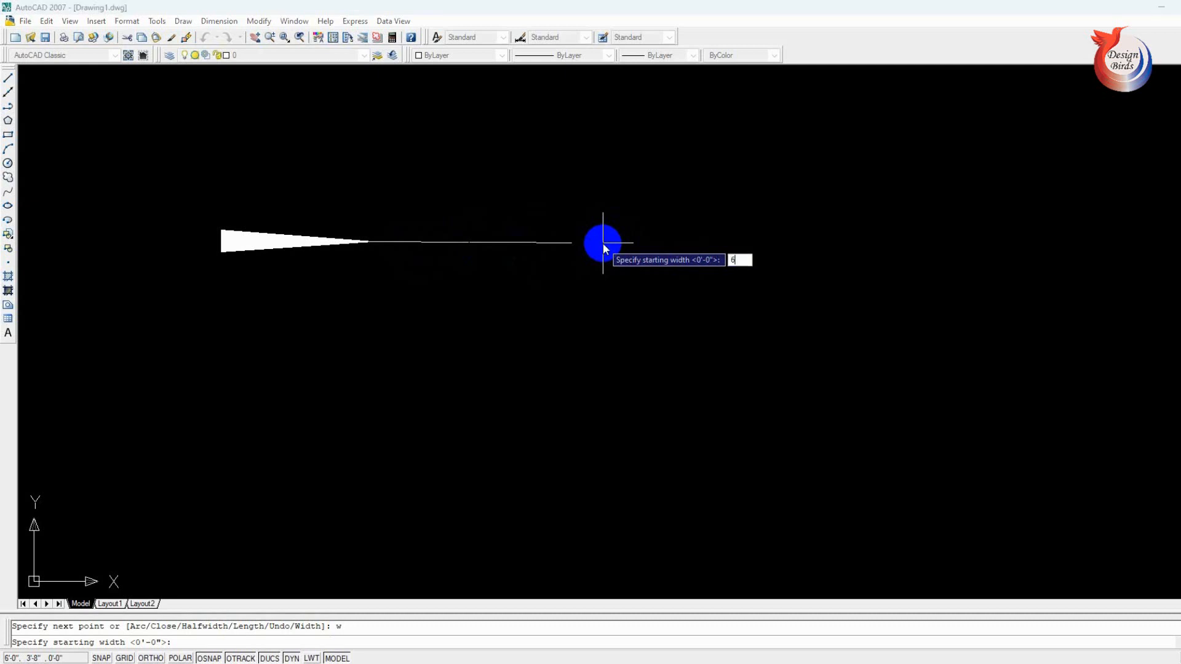
pyautogui.press('Return')
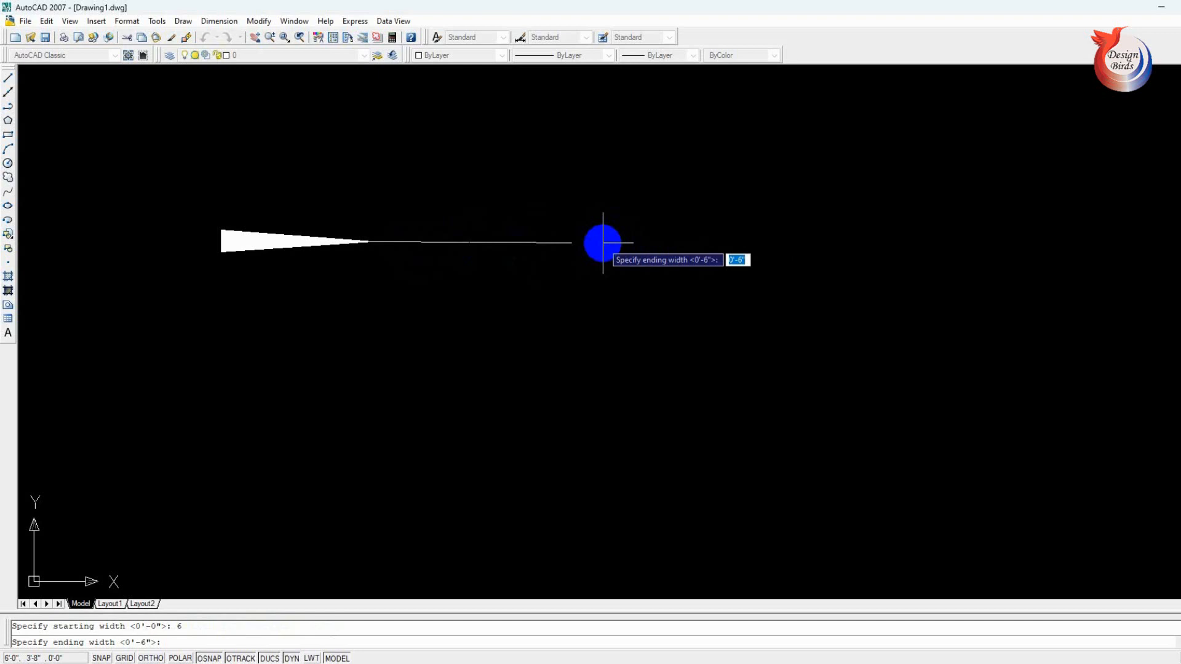
pyautogui.write('0')
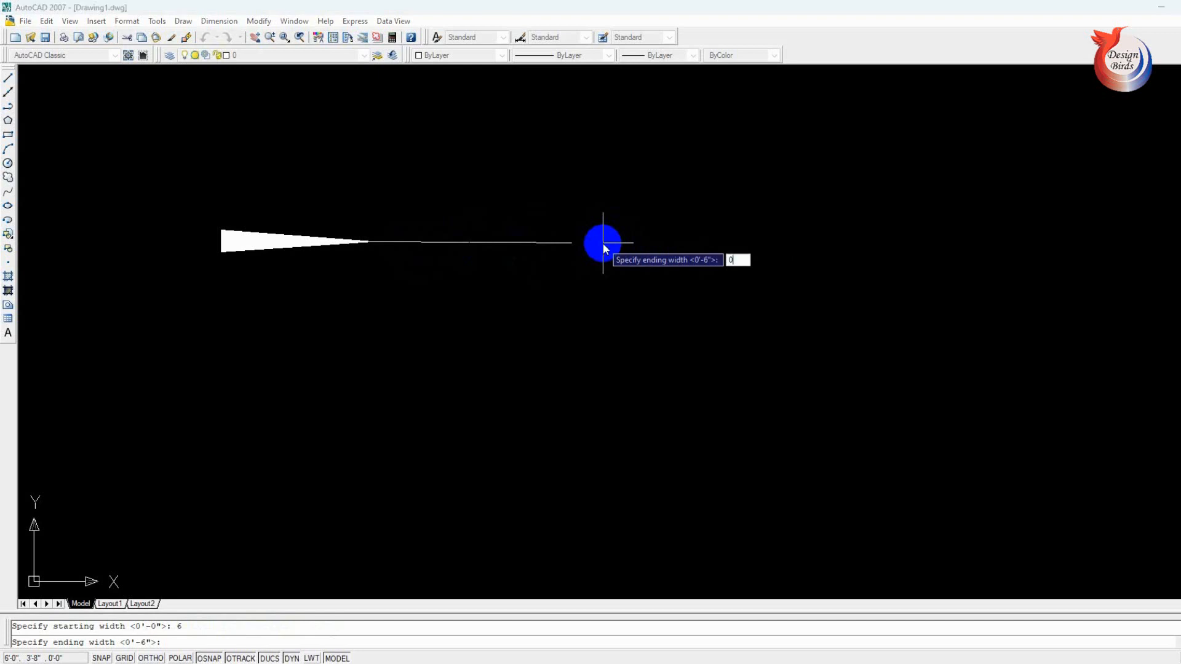
pyautogui.press('Return')
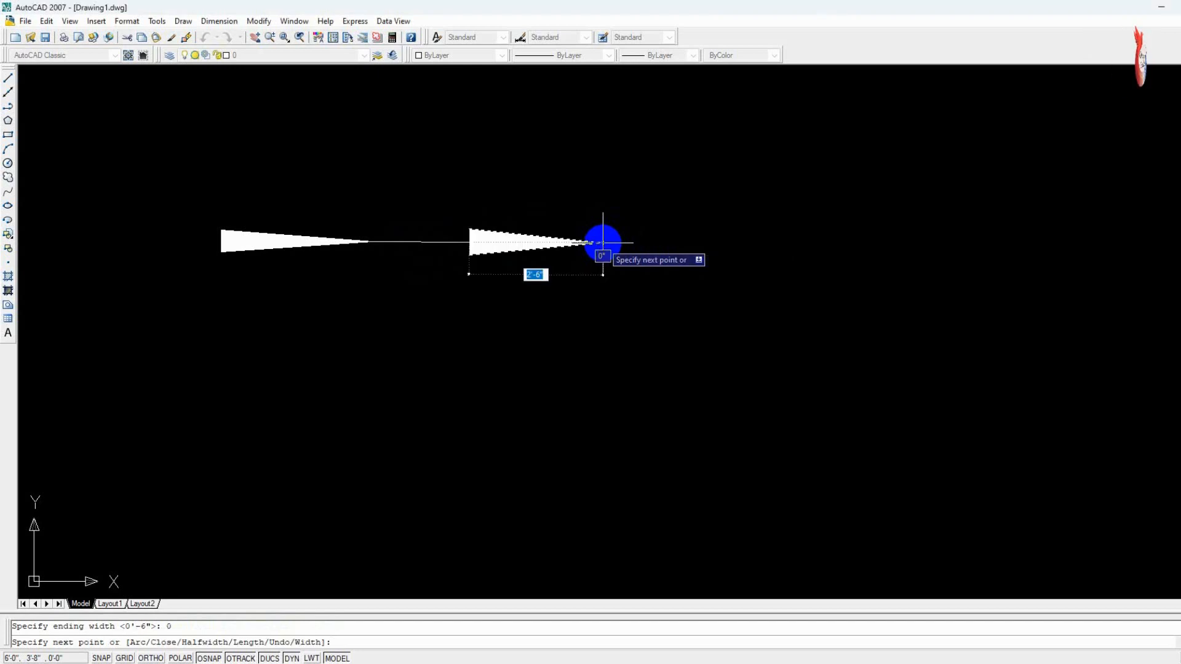
pyautogui.click(711, 244)
pyautogui.press('Return')
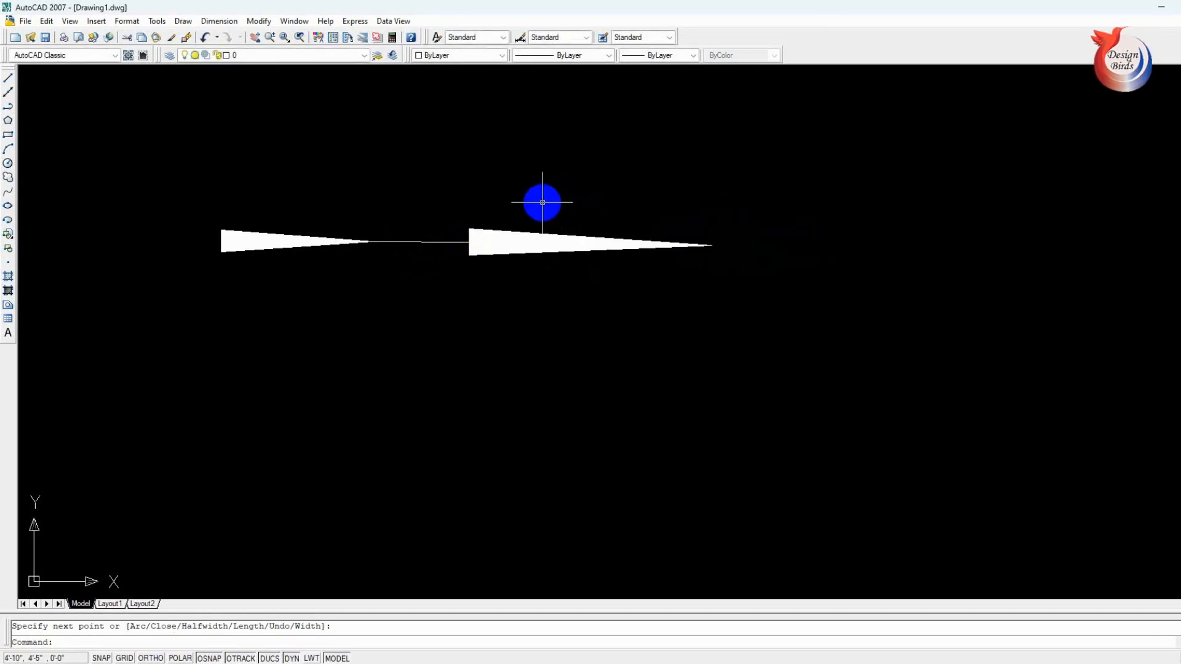
# - Erase the polyline with the two tapered segments
pyautogui.click(577, 199)
pyautogui.click(256, 327)
pyautogui.press('Delete')
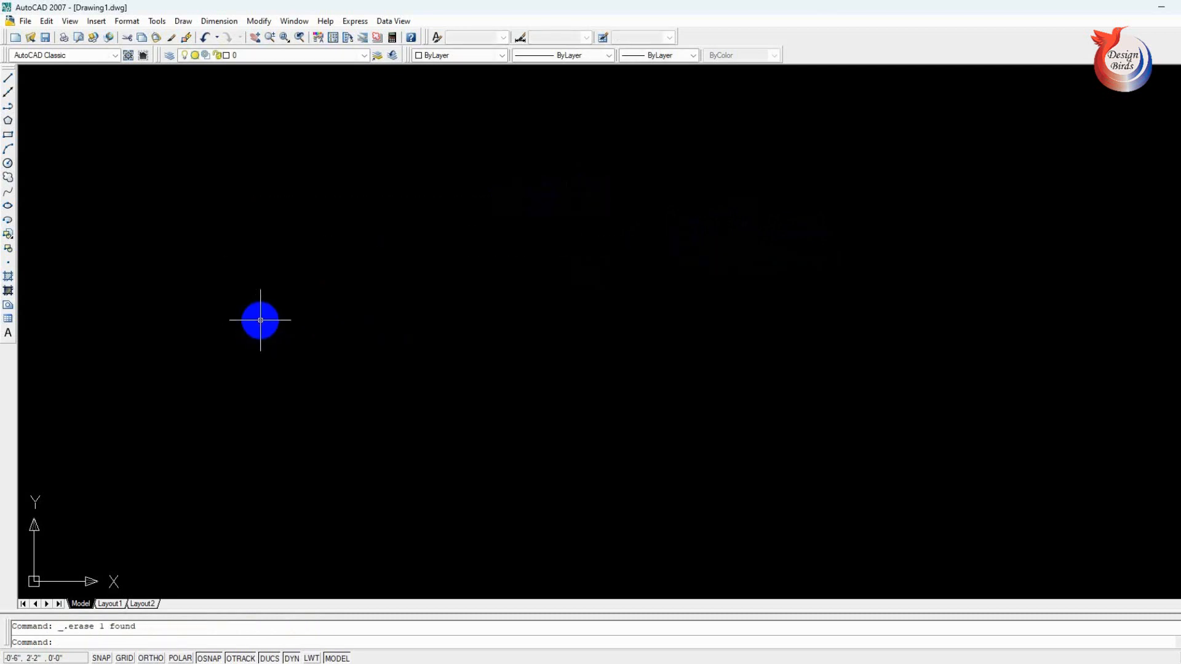
# - Start a new polyline and draw a zigzag of five segments running to the right across the upper drawing area
pyautogui.write('p')
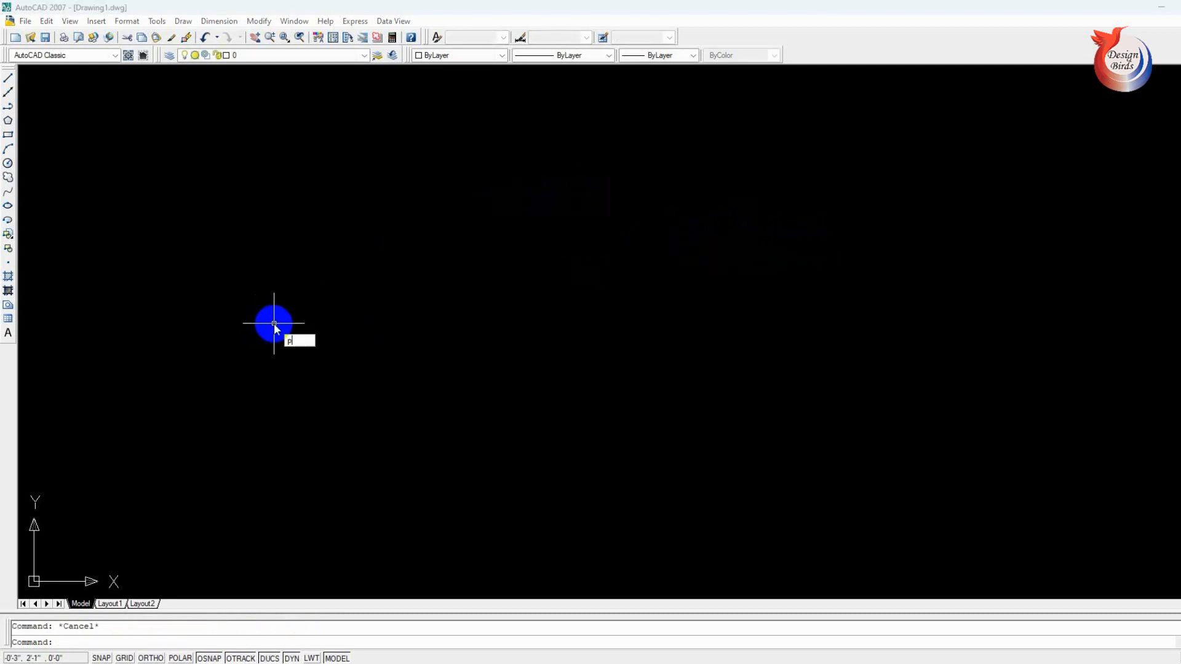
pyautogui.write('l')
pyautogui.press('Return')
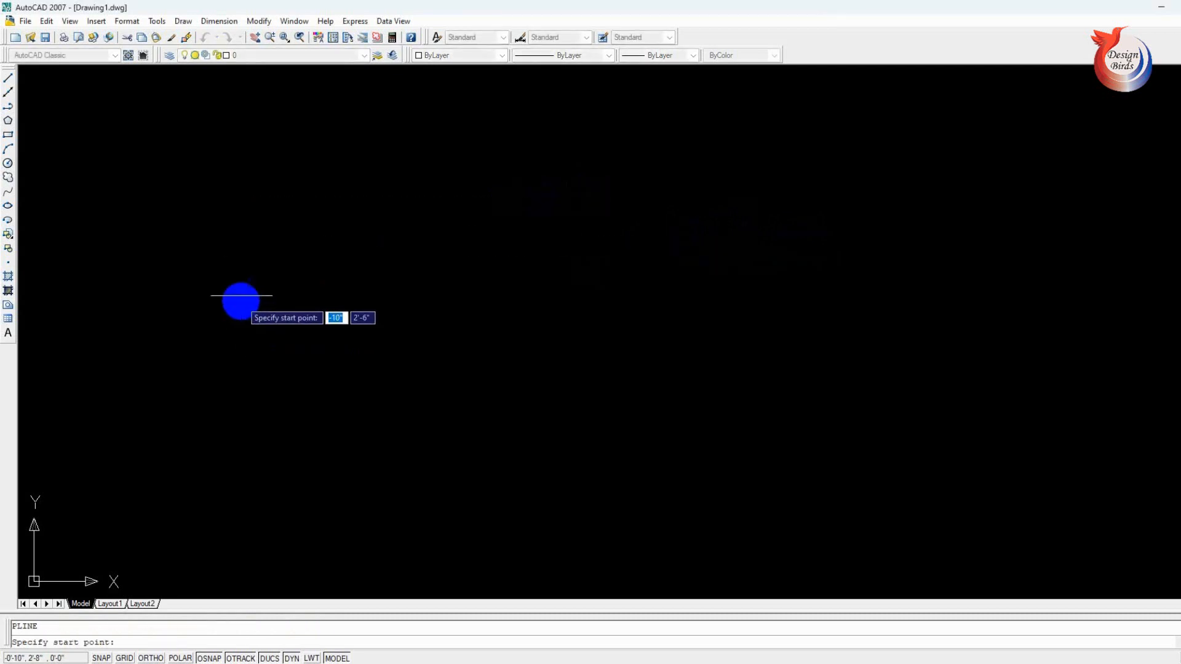
pyautogui.click(185, 265)
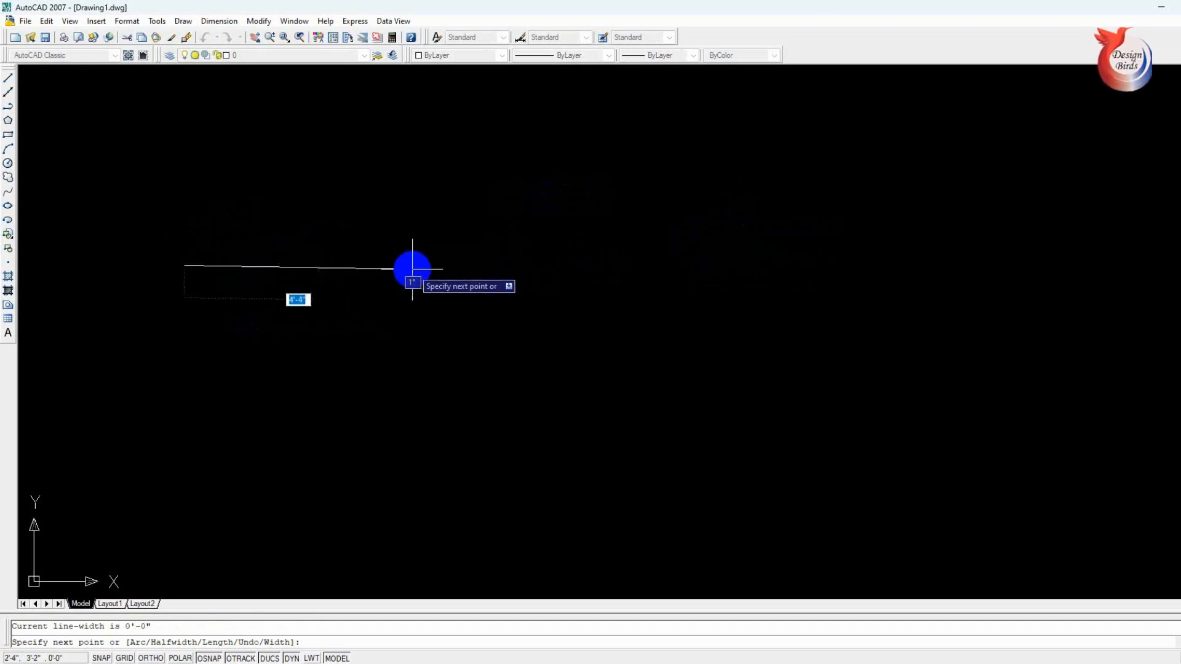
pyautogui.click(332, 178)
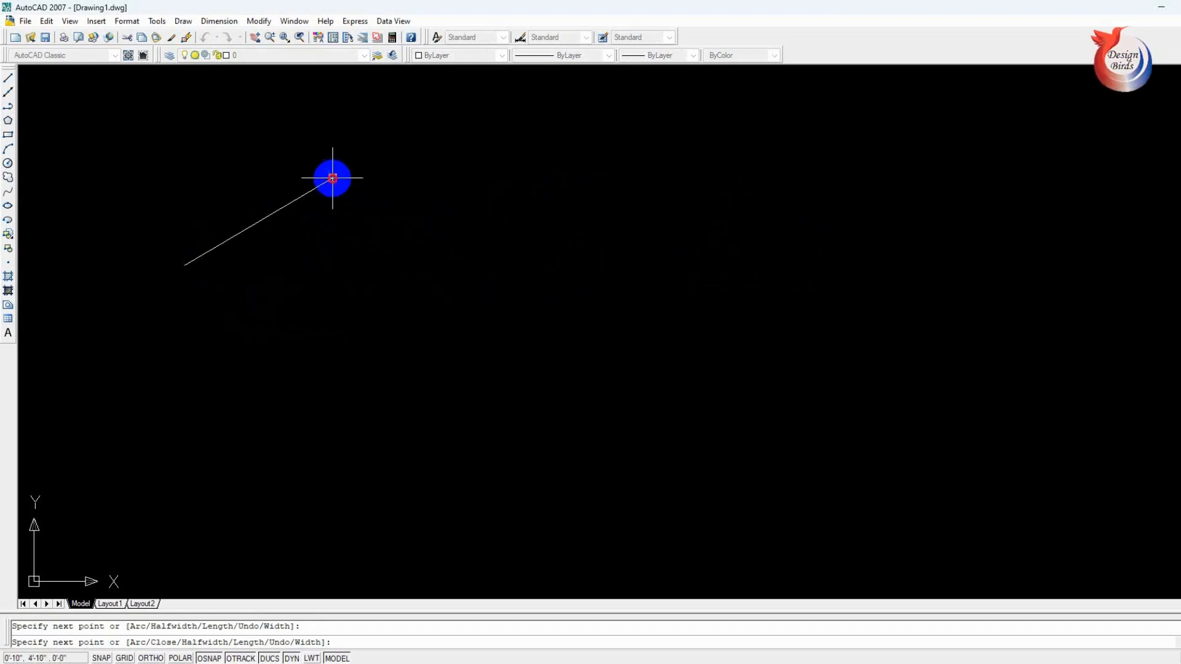
pyautogui.click(443, 298)
pyautogui.click(569, 185)
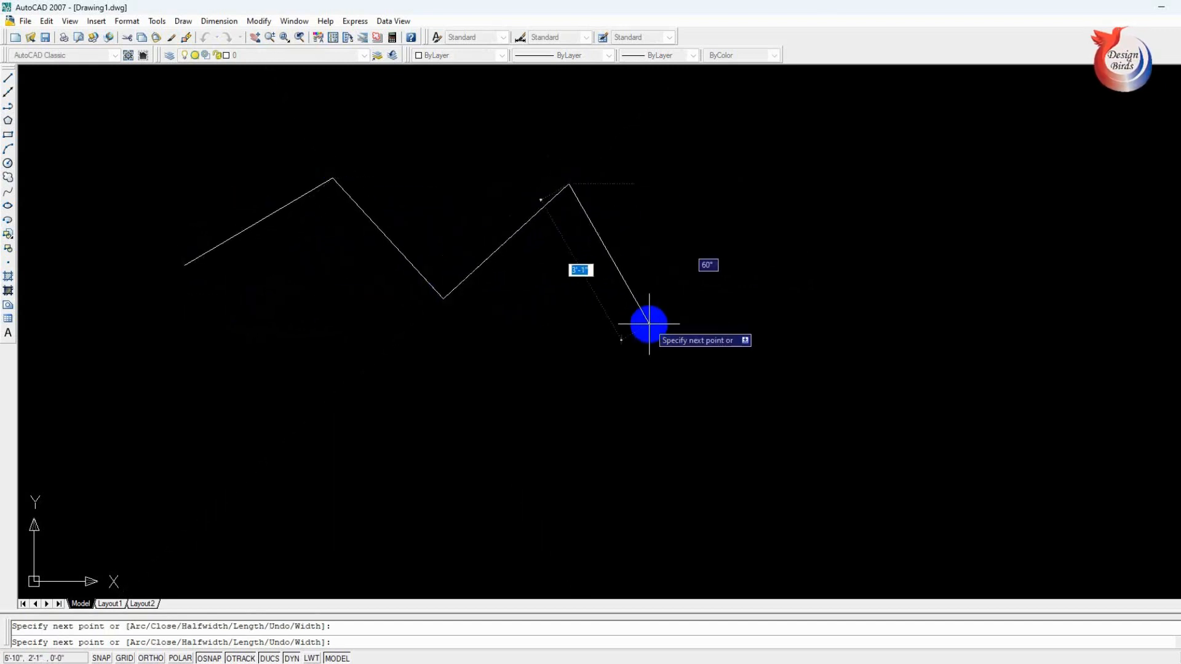
pyautogui.click(649, 323)
pyautogui.click(812, 189)
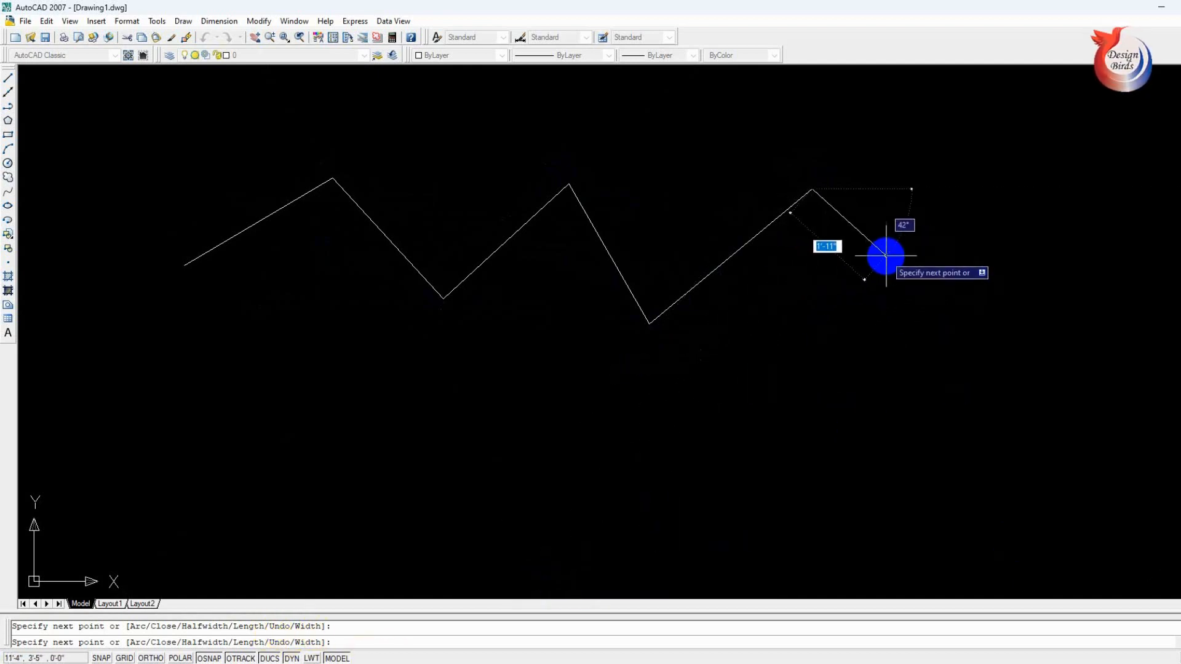
# - Use the polyline's Undo option to remove the last three zigzag segments one by one
pyautogui.write('u')
pyautogui.press('Return')
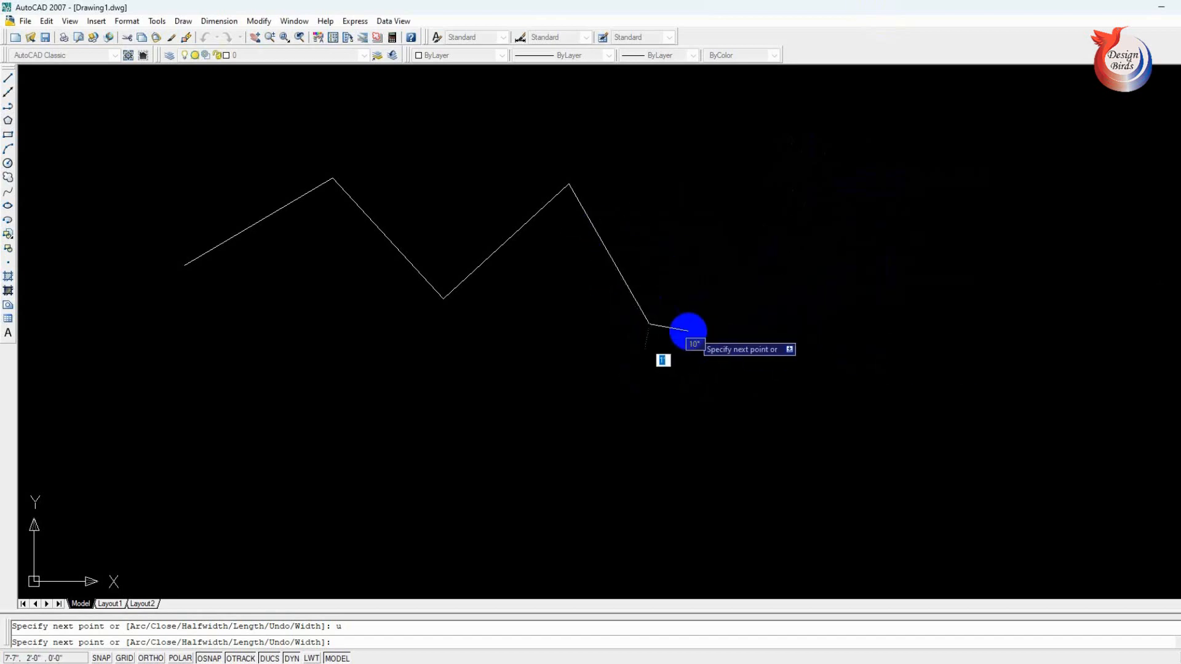
pyautogui.click(649, 322)
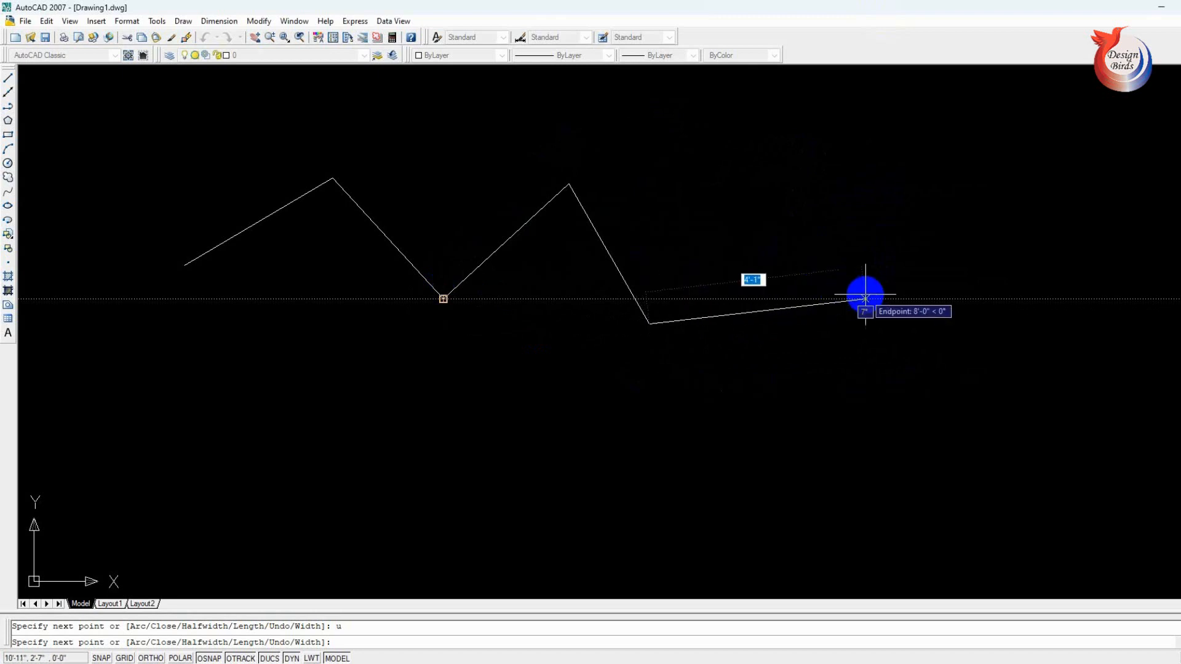
pyautogui.write('u')
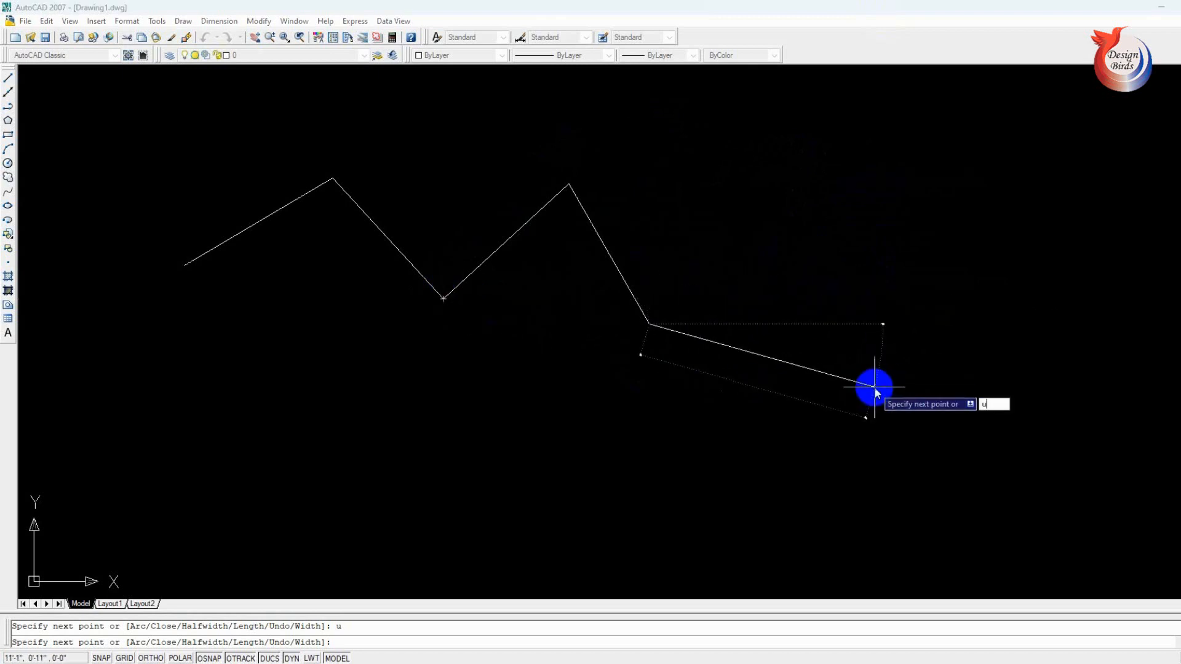
pyautogui.press('Return')
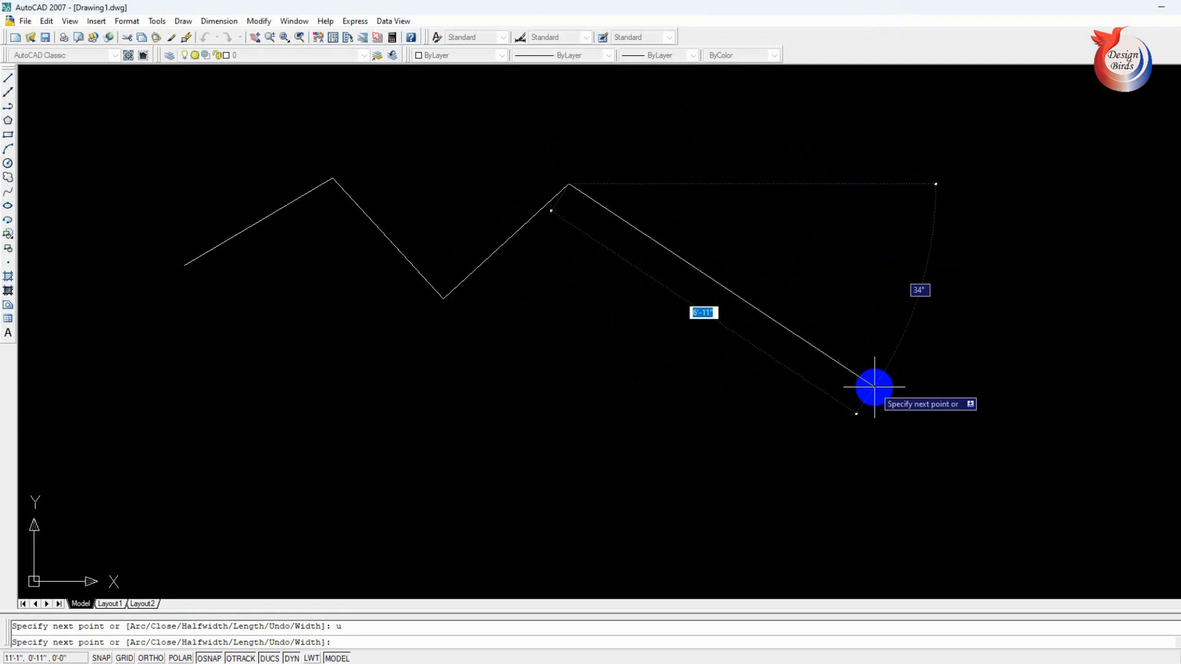
pyautogui.write('u')
pyautogui.press('Return')
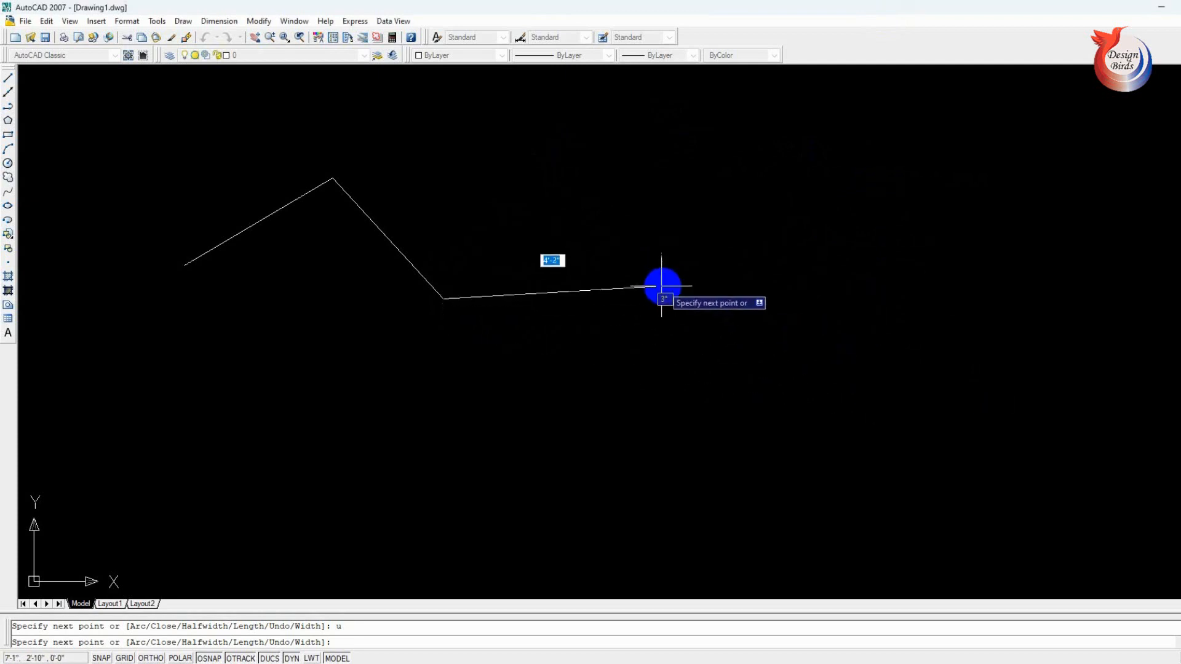
# - Continue the polyline with a nearly horizontal segment, a rising segment and a falling segment, and finish it
pyautogui.click(641, 292)
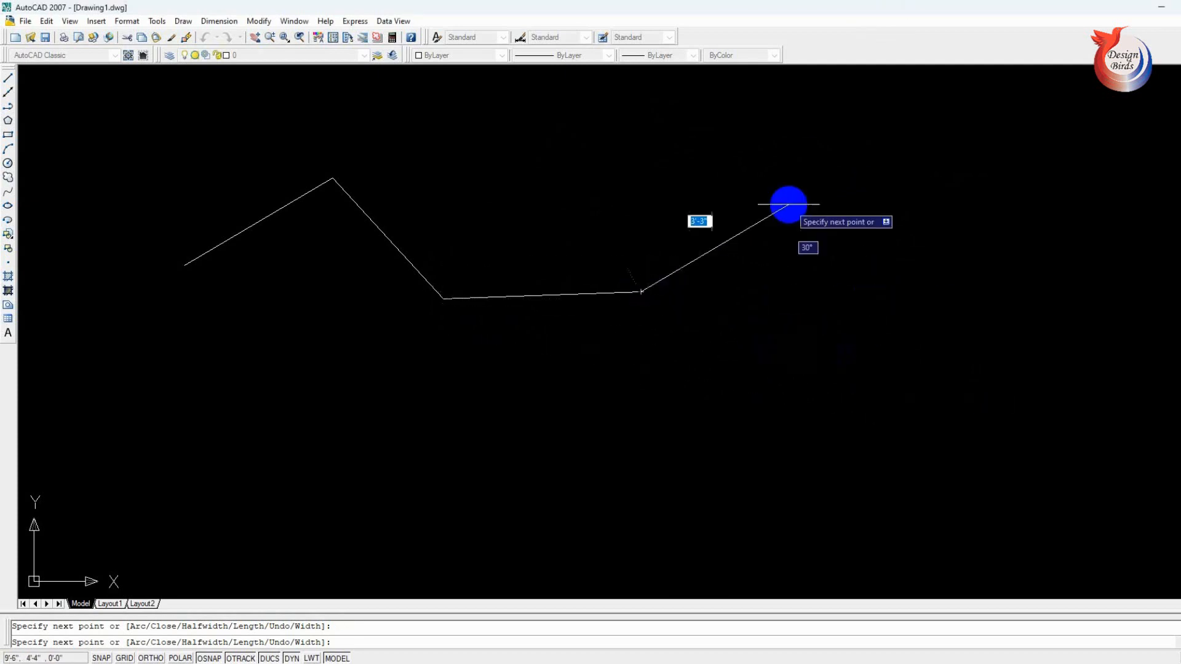
pyautogui.click(768, 193)
pyautogui.click(888, 292)
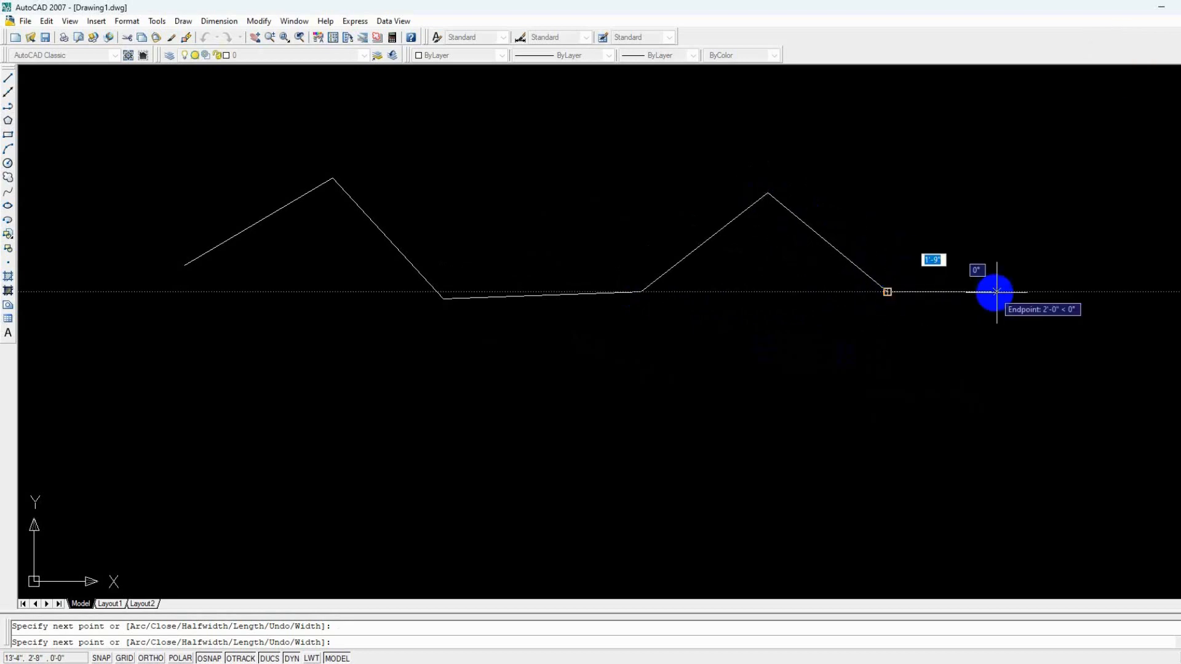
pyautogui.press('Return')
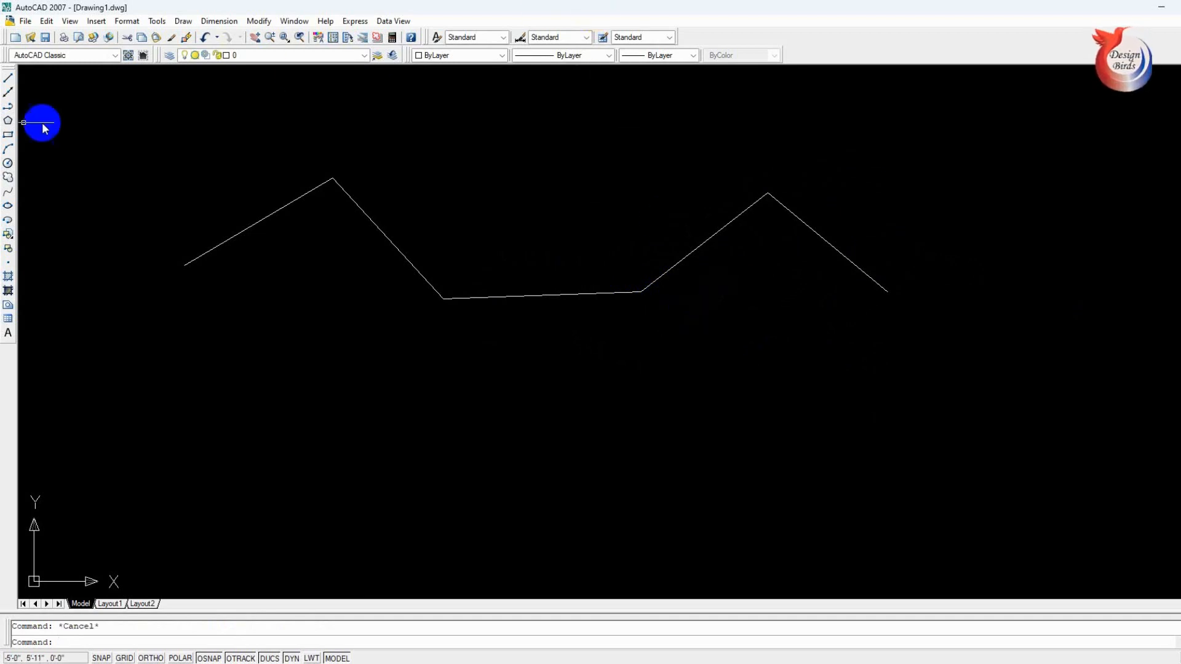
# - Start a second polyline below the first one and draw a zigzag of four segments
pyautogui.click(9, 110)
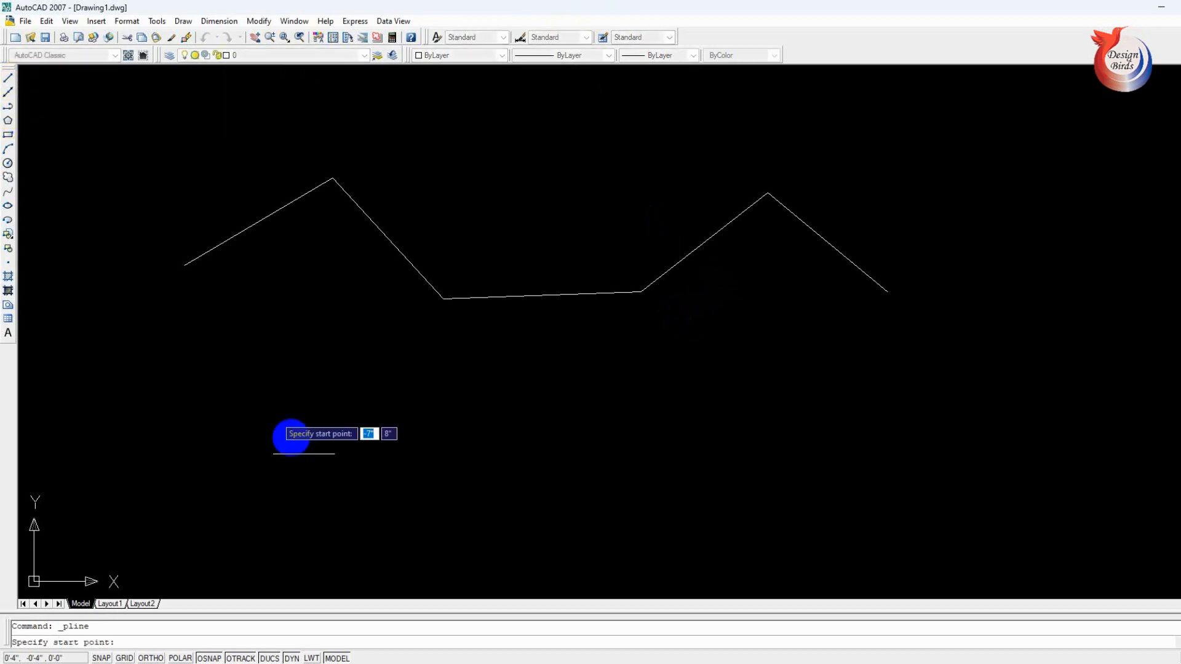
pyautogui.click(217, 382)
pyautogui.click(300, 332)
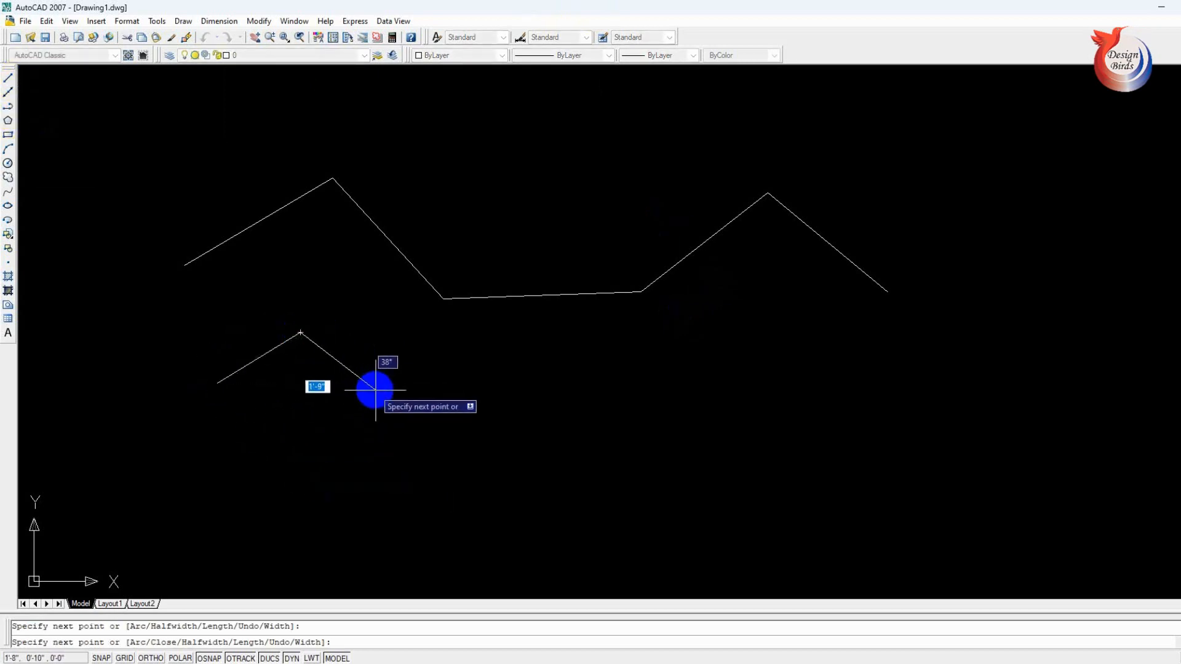
pyautogui.click(388, 418)
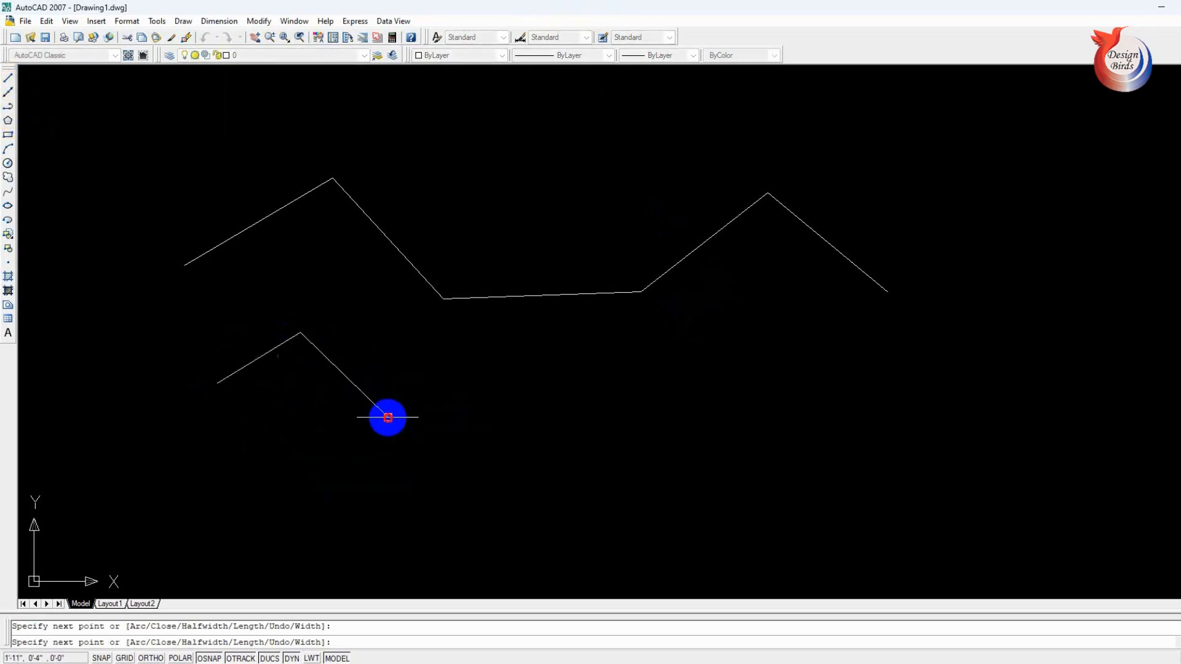
pyautogui.click(483, 345)
pyautogui.click(549, 414)
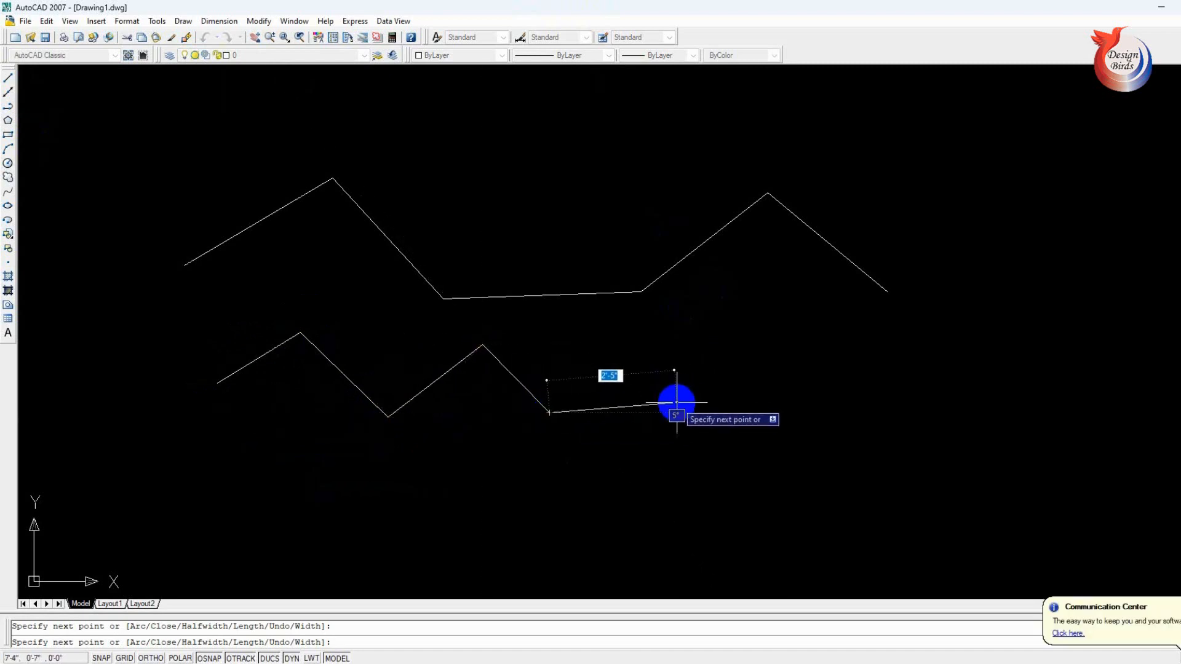
# - Undo the lower polyline's last segment, and complete it with a horizontal, a falling and a rising segment
pyautogui.write('u')
pyautogui.press('Return')
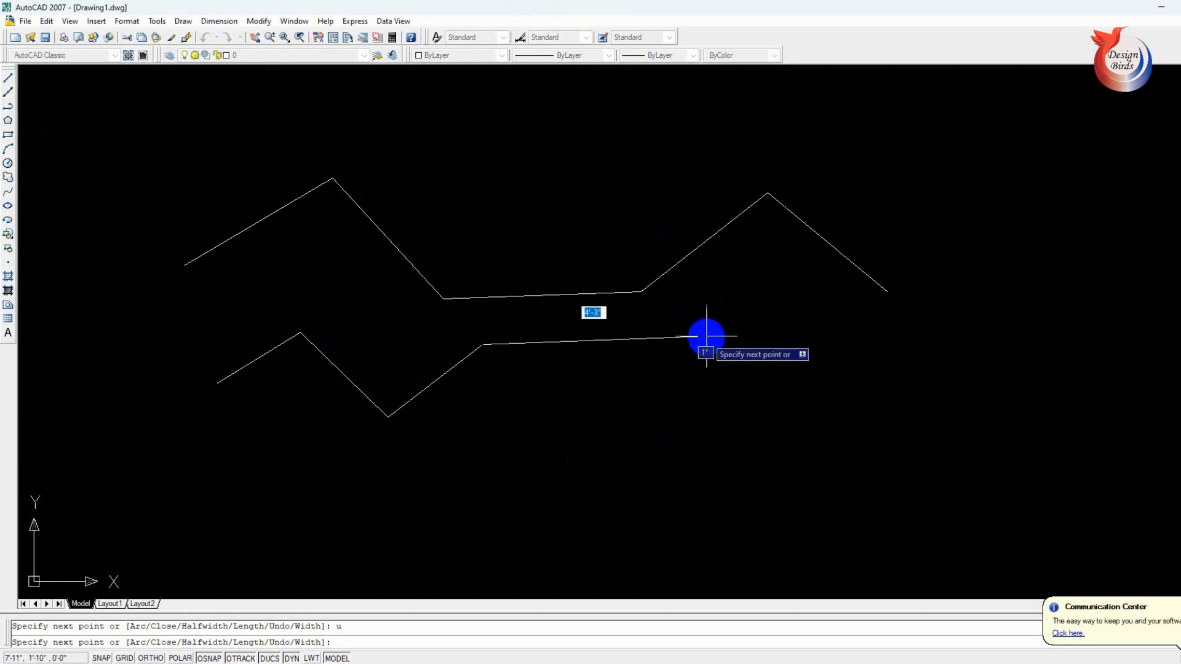
pyautogui.click(672, 342)
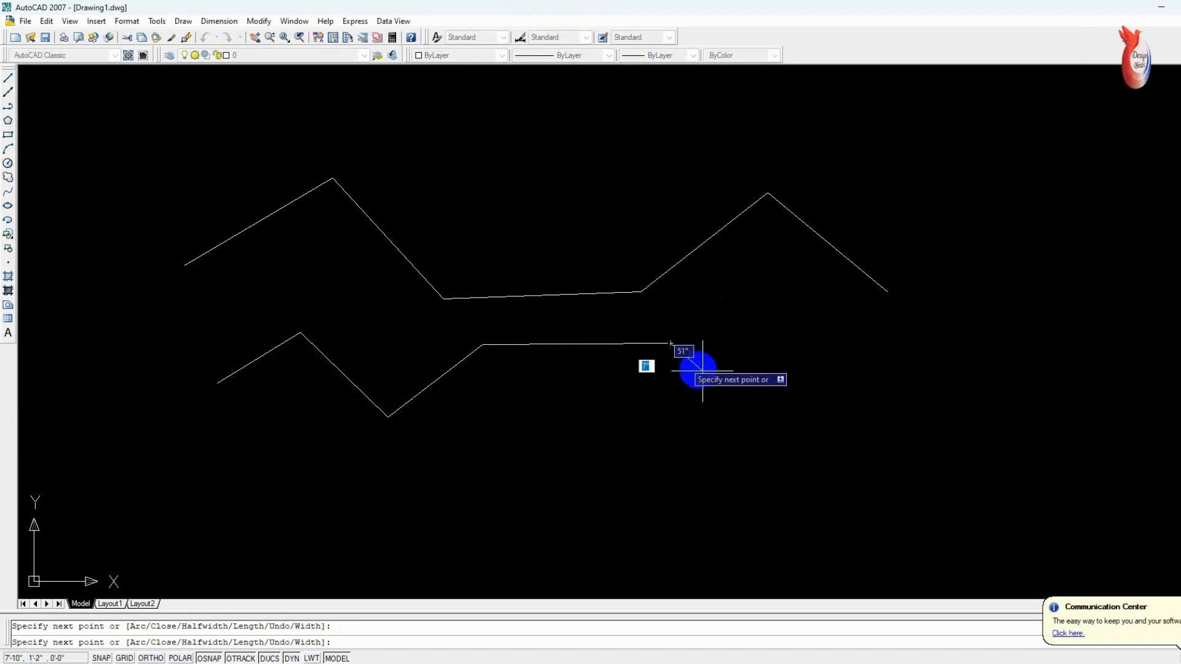
pyautogui.click(830, 368)
pyautogui.click(830, 367)
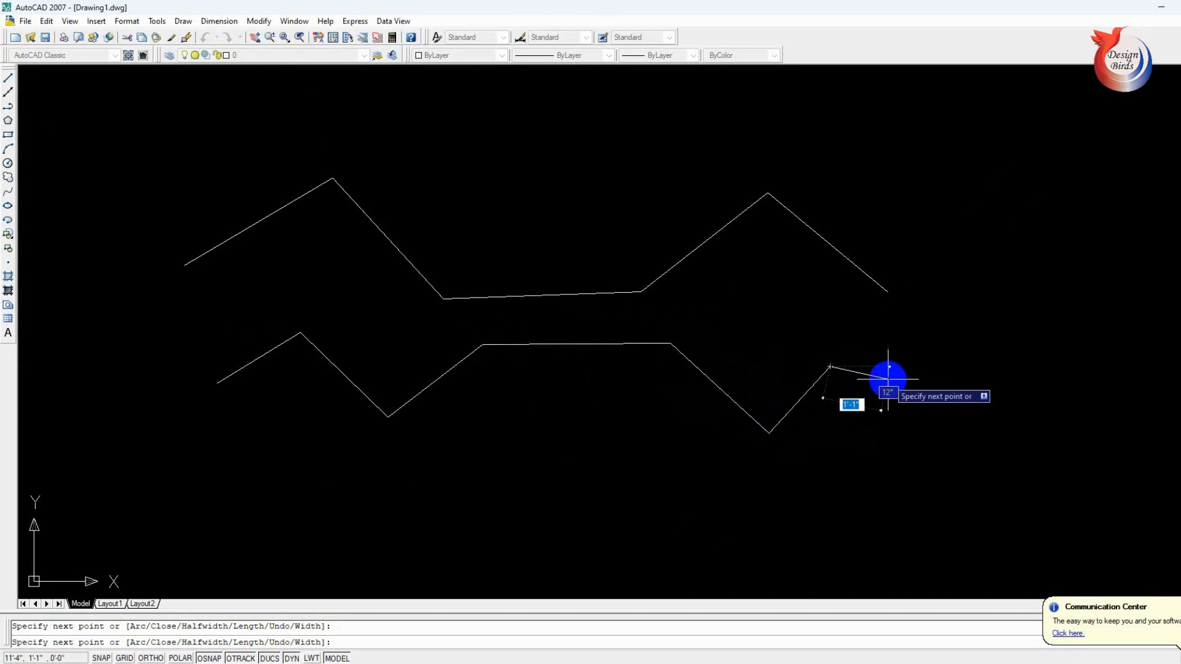
pyautogui.press('Return')
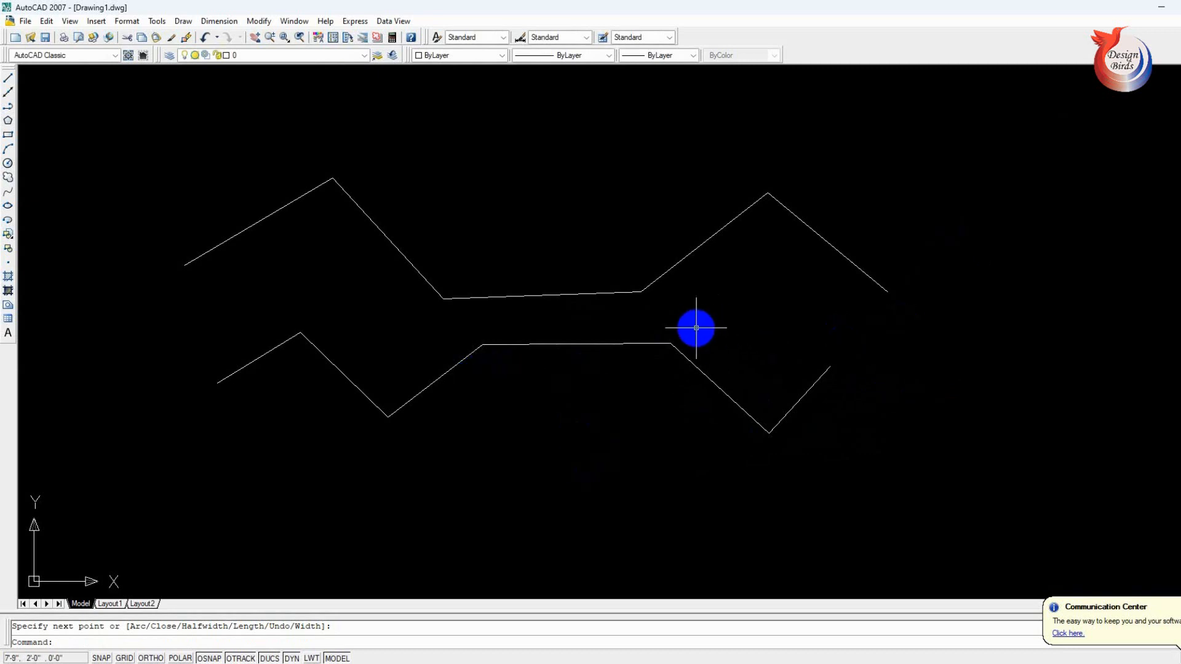
# - Erase both zigzag polylines
pyautogui.click(853, 169)
pyautogui.click(251, 416)
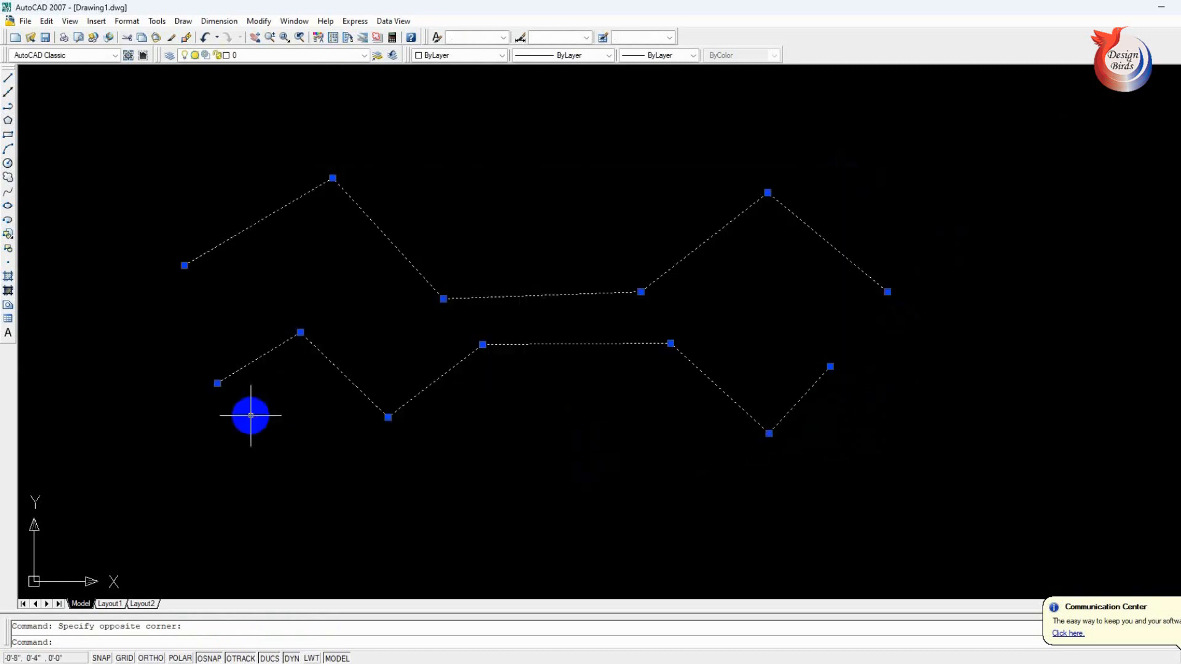
pyautogui.press('Delete')
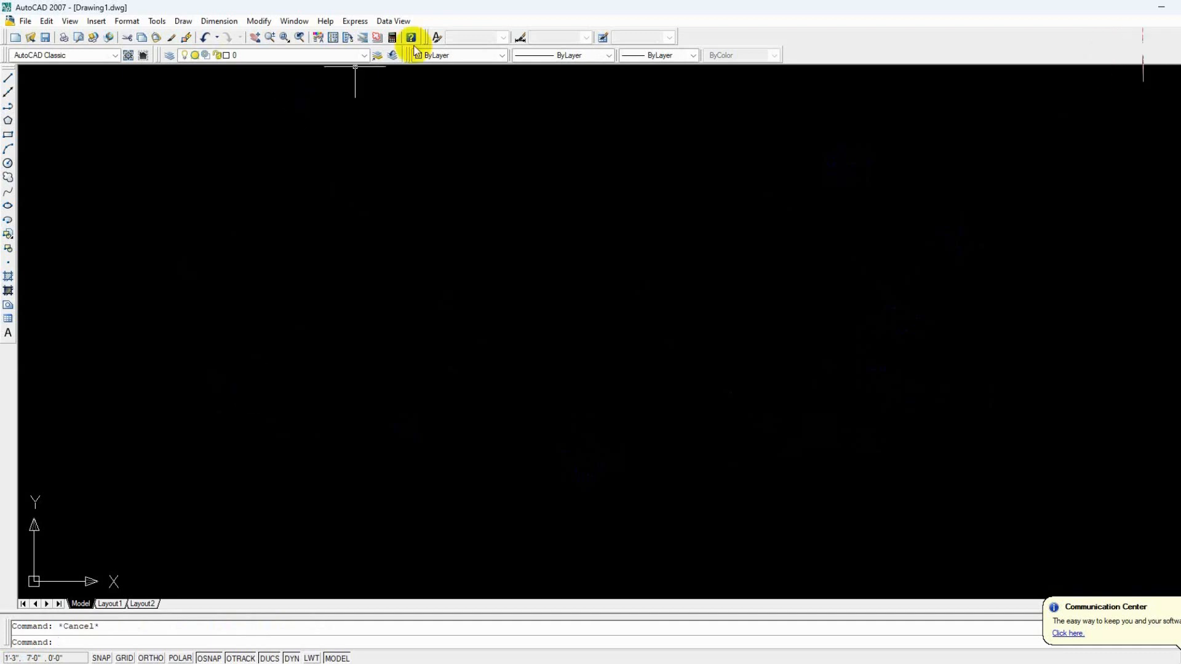
# - Draw a straight horizontal polyline with a first segment about 3'-11" long and a second segment of 5'
pyautogui.click(8, 107)
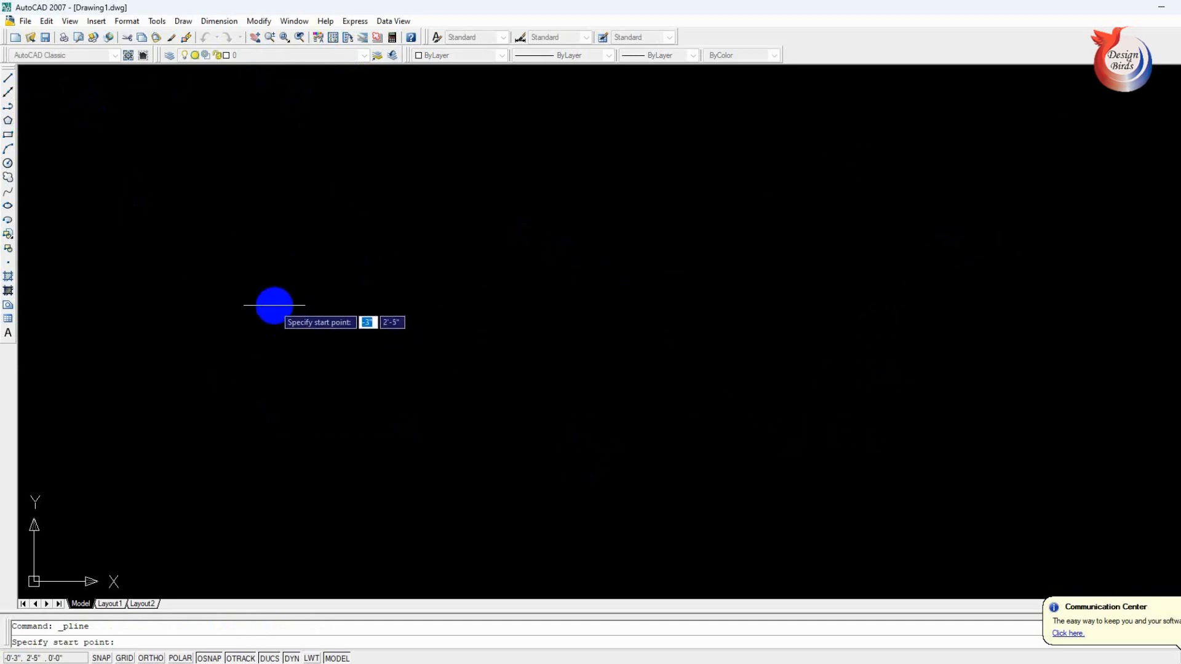
pyautogui.click(262, 321)
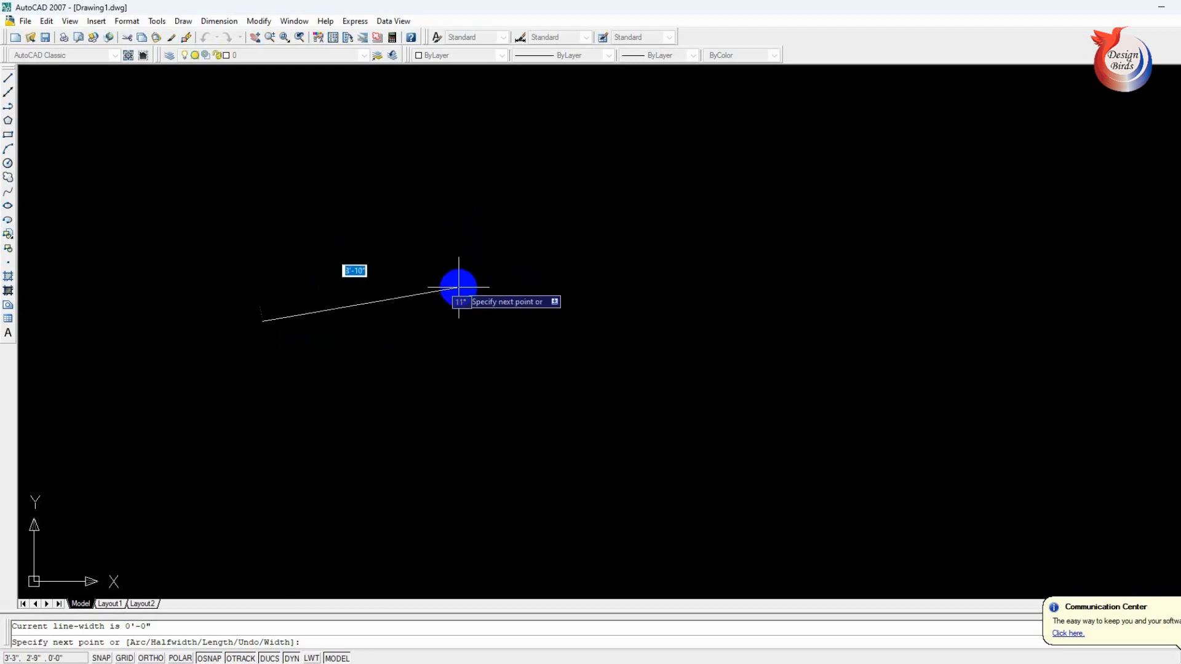
pyautogui.click(471, 321)
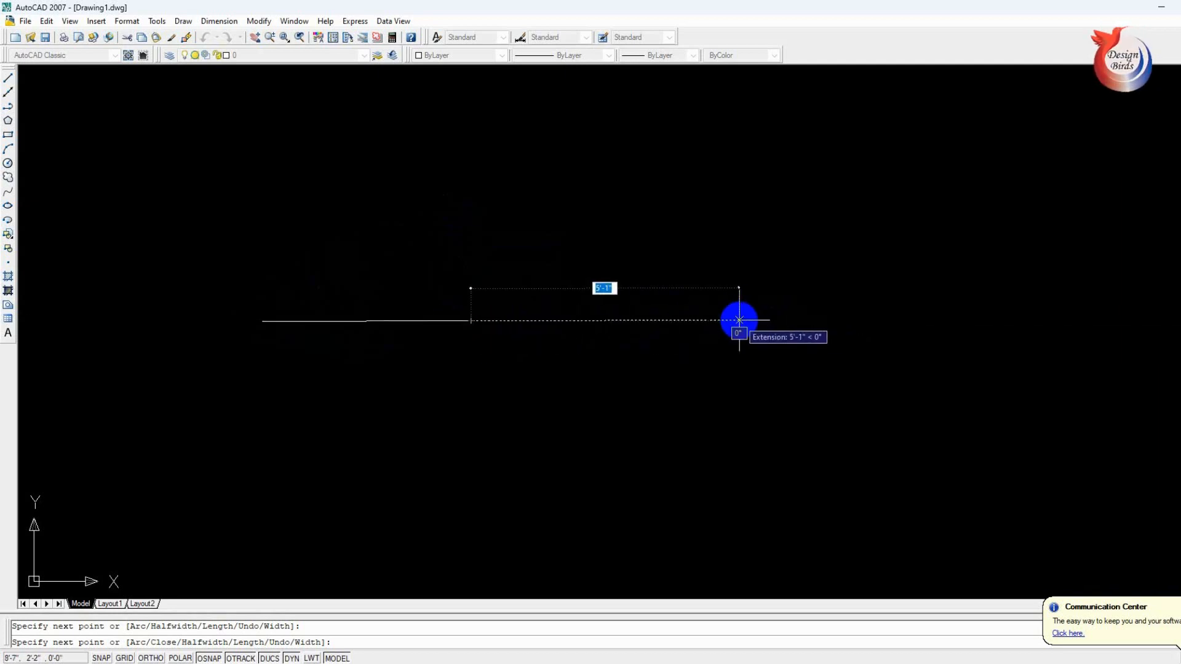
pyautogui.write("5'")
pyautogui.press('Return')
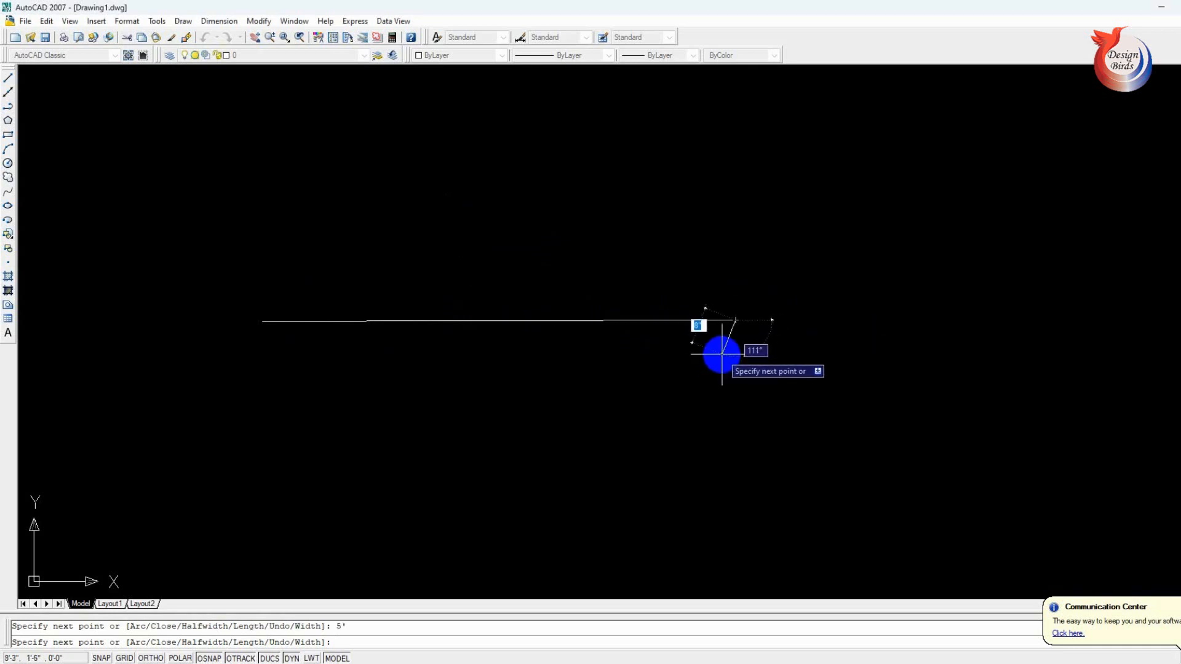
pyautogui.press('Return')
# - Add quick dimensions above both segments of the horizontal polyline
pyautogui.click(670, 320)
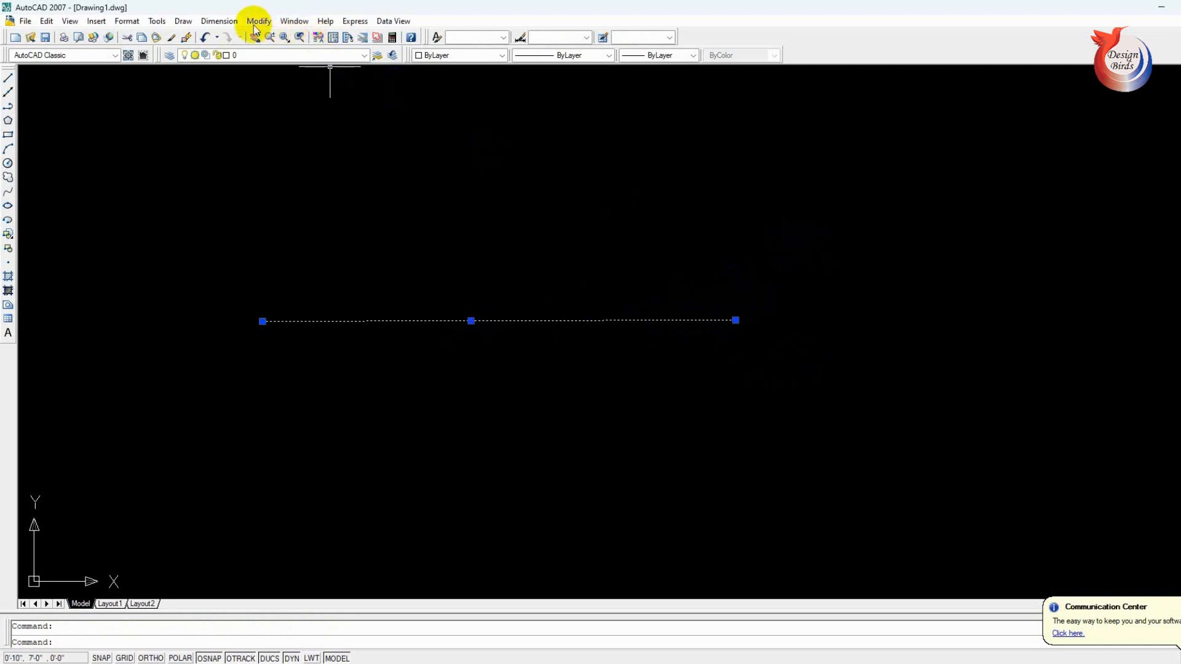
pyautogui.click(218, 21)
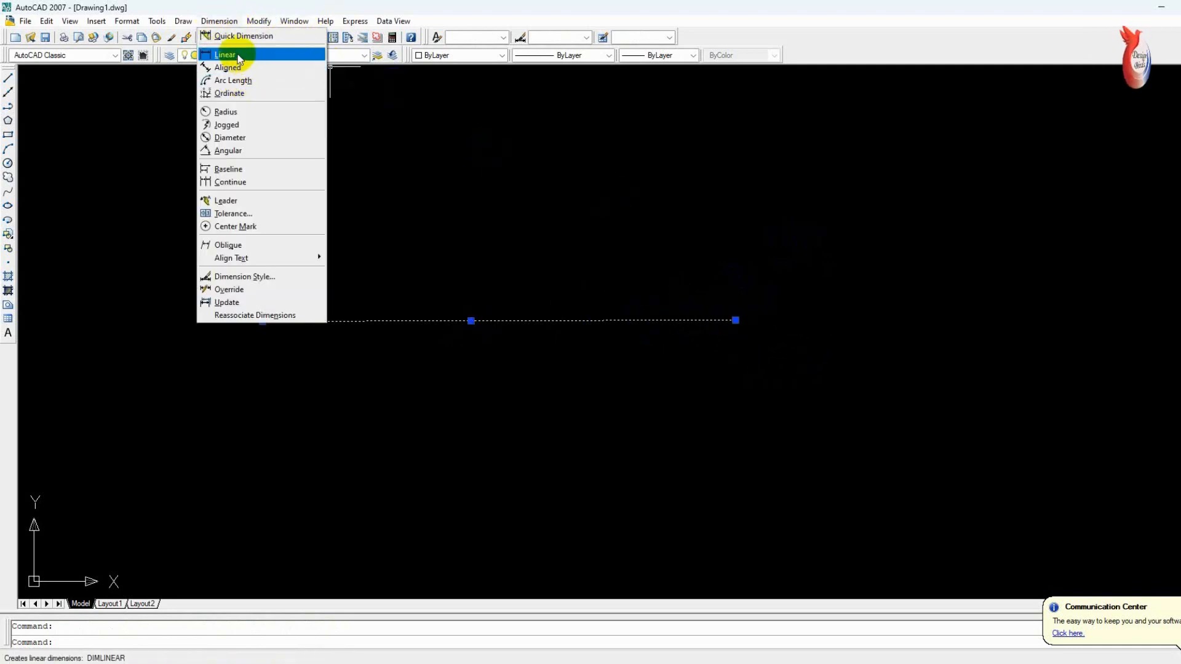
pyautogui.click(240, 36)
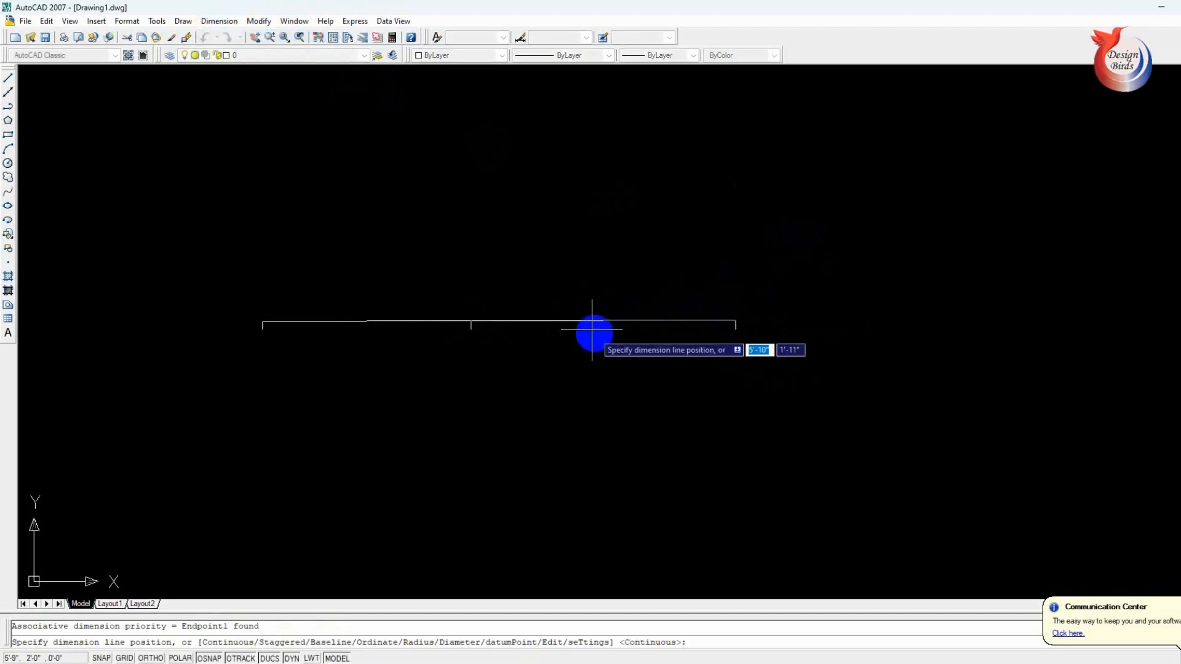
pyautogui.click(580, 246)
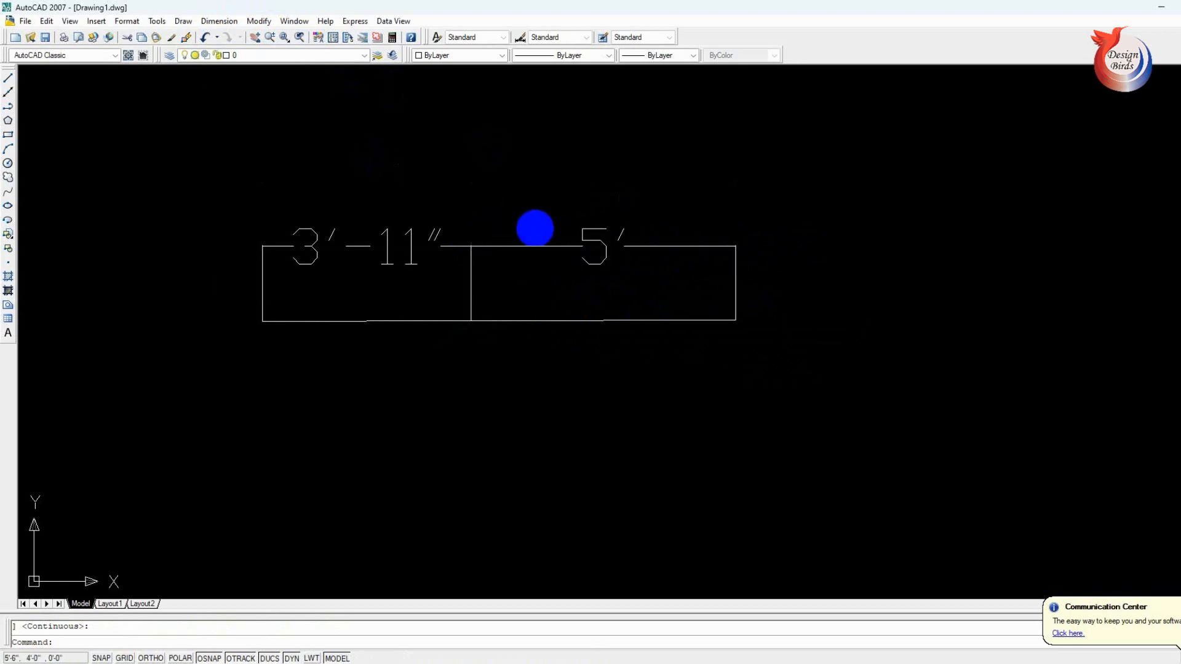
# - Erase the two dimensions above the horizontal polyline
pyautogui.click(814, 194)
pyautogui.click(308, 271)
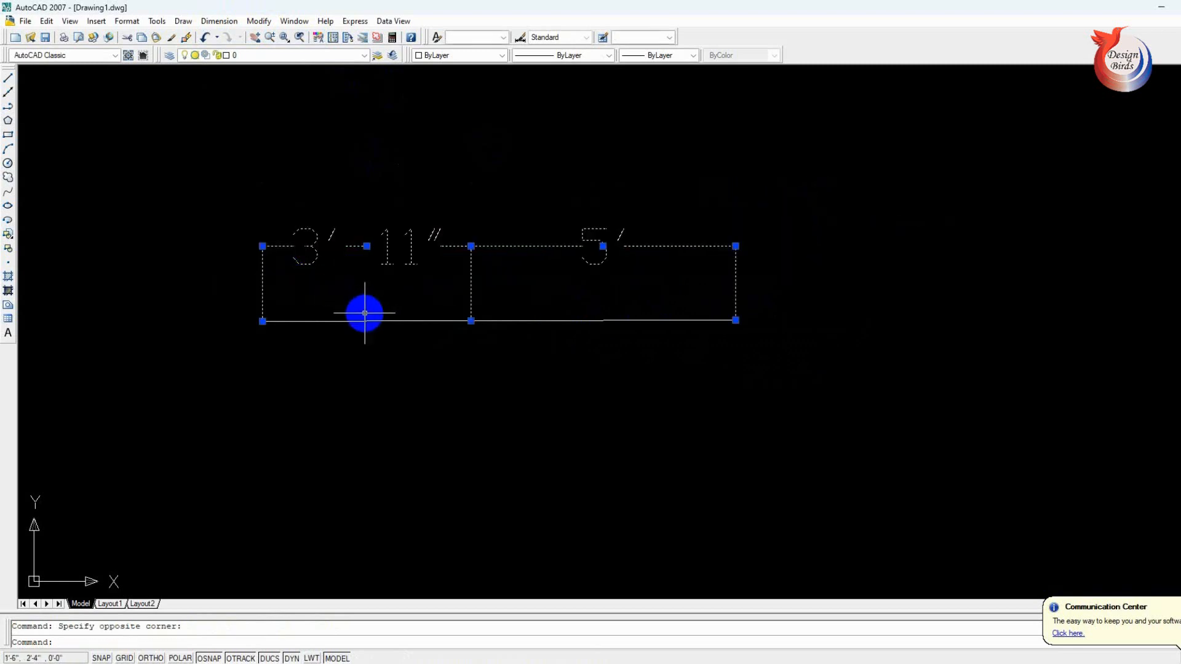
pyautogui.press('Delete')
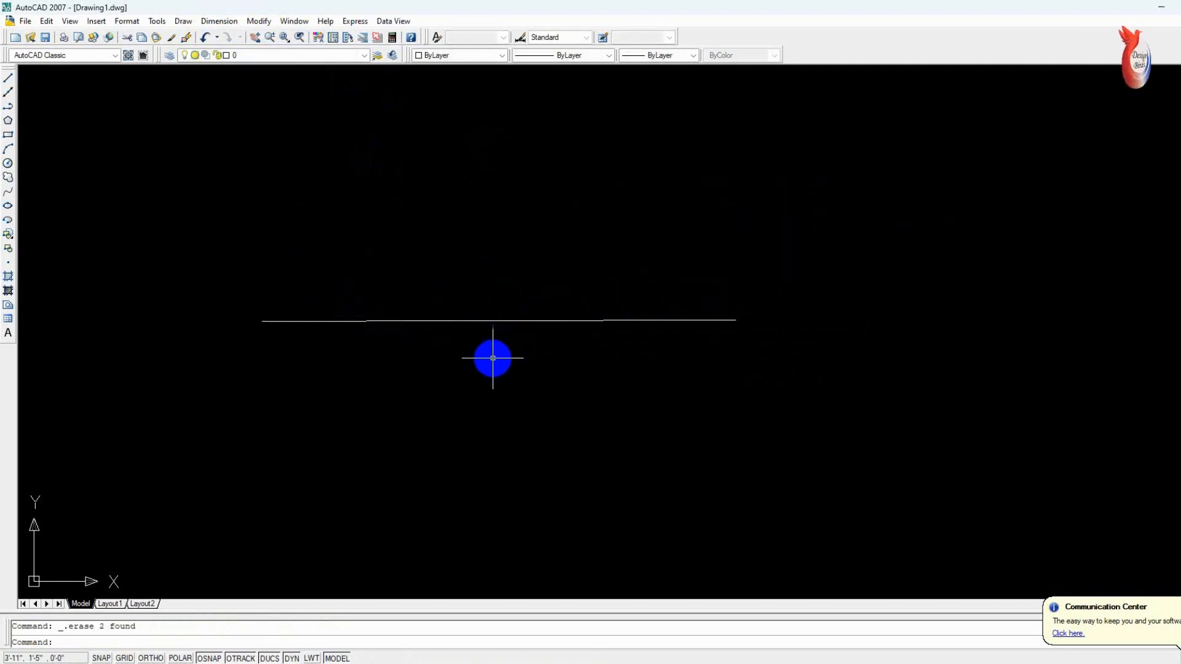
pyautogui.press('Escape')
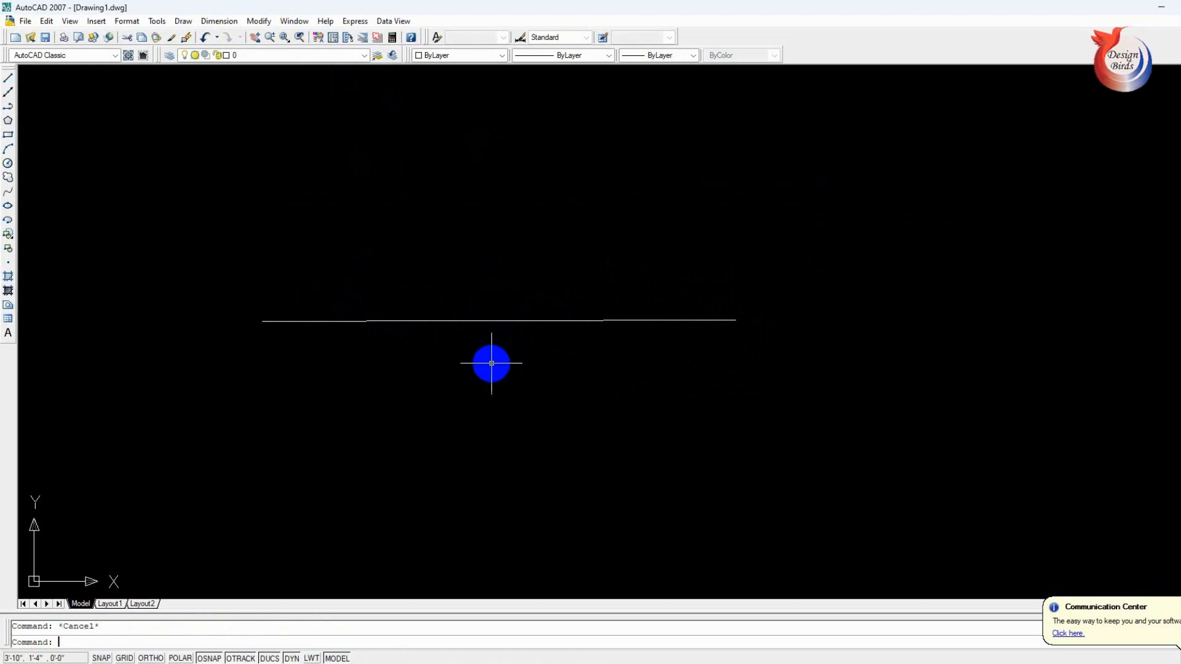
pyautogui.click(464, 310)
pyautogui.press('Delete')
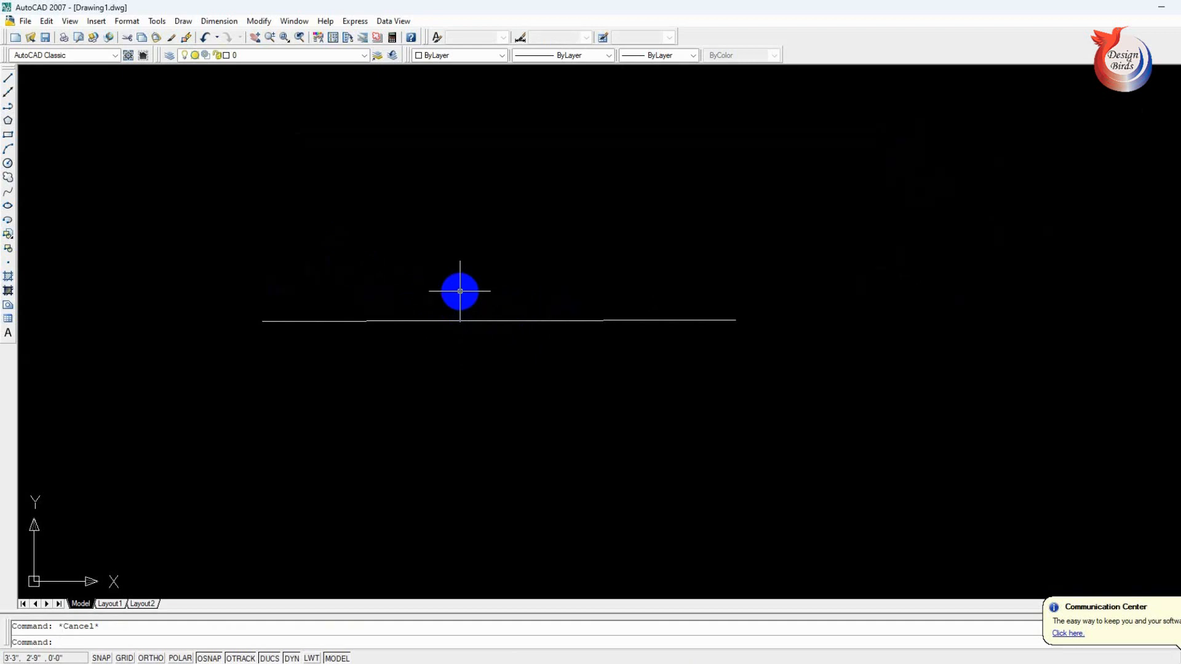
# - Draw a zigzag polyline above the horizontal one with a rising, a falling and a 5' rising segment, and finish it
pyautogui.write('pl')
pyautogui.press('Return')
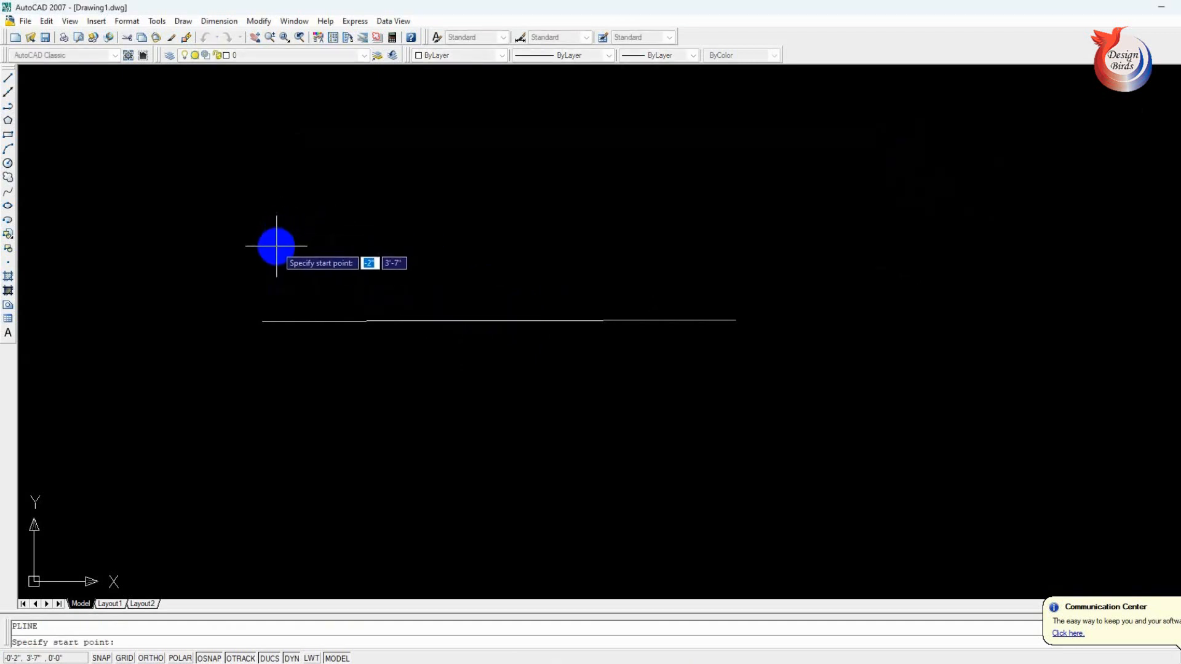
pyautogui.click(277, 246)
pyautogui.click(434, 167)
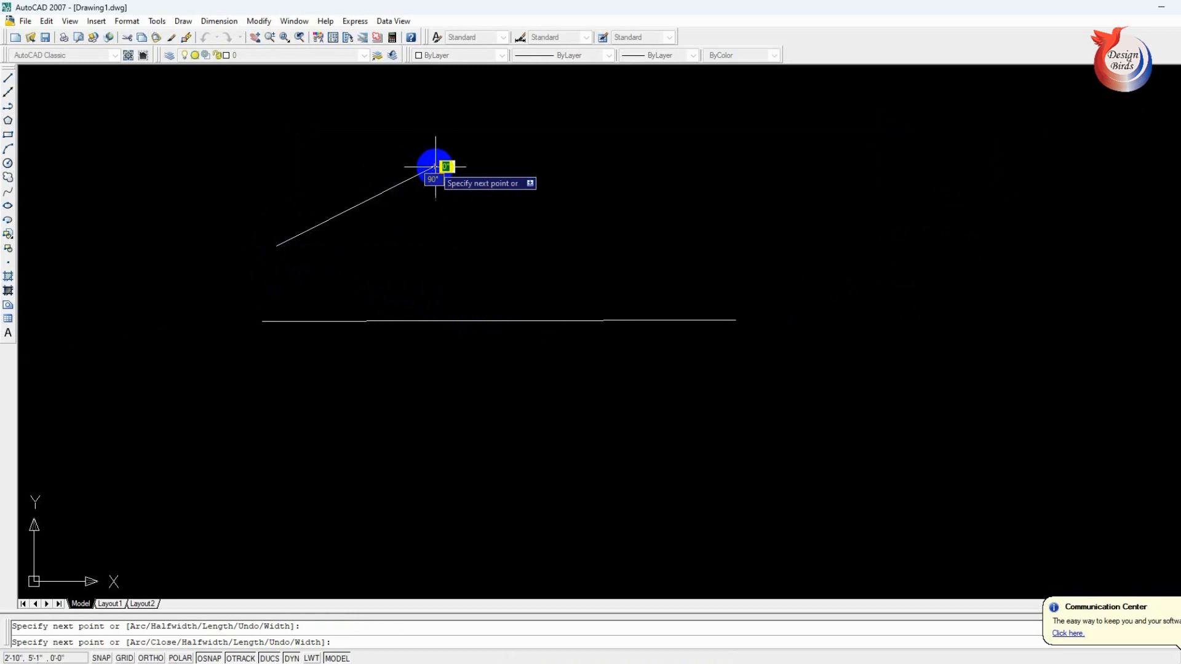
pyautogui.click(512, 257)
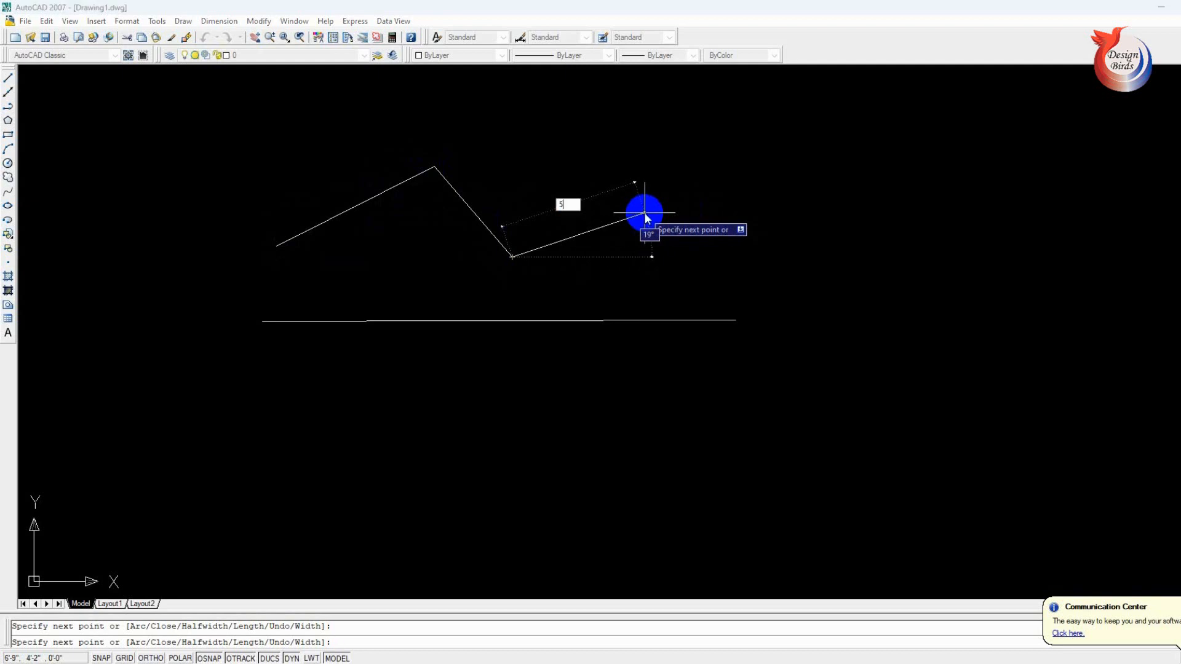
pyautogui.press('Return')
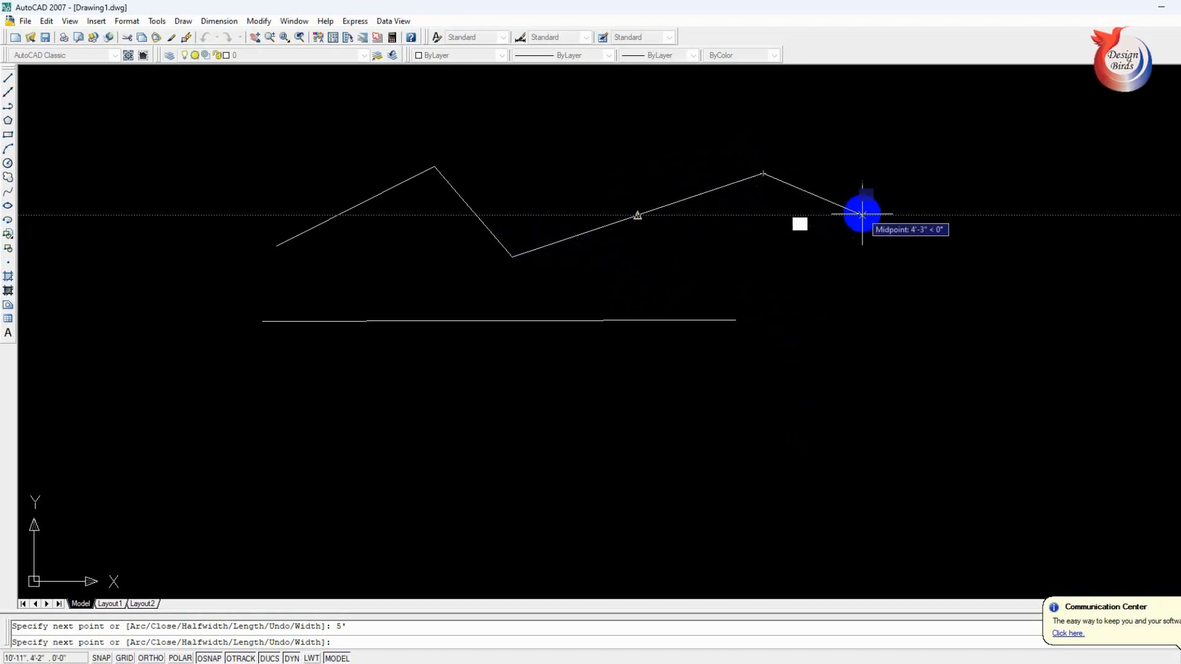
pyautogui.press('Return')
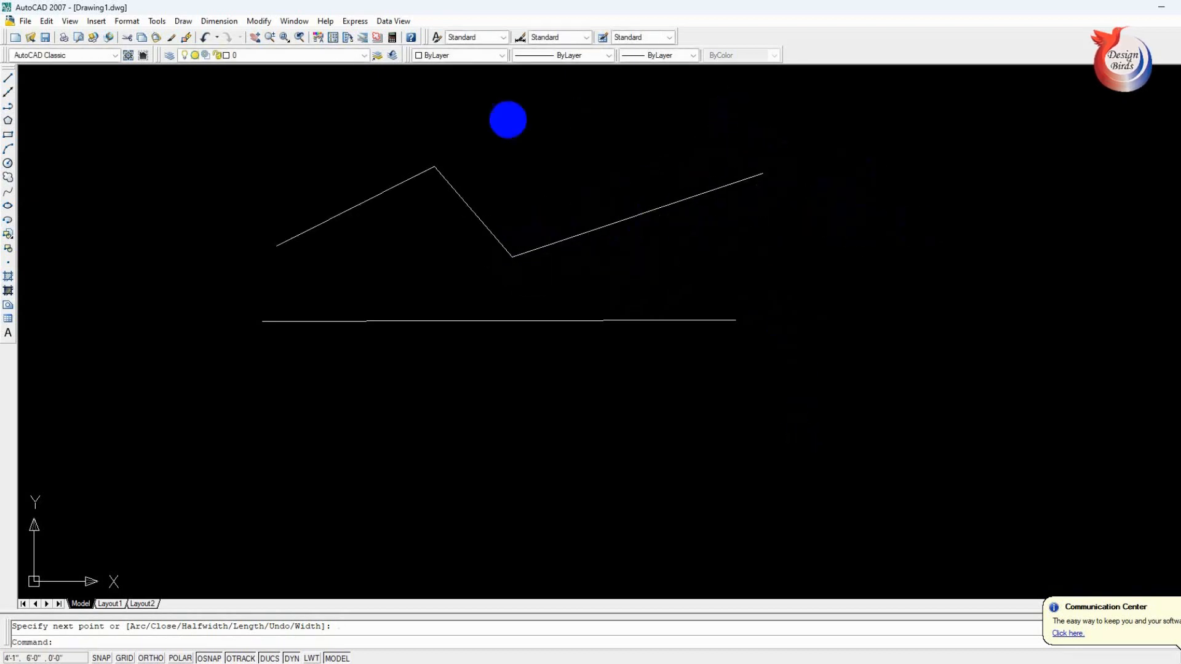
pyautogui.press('Delete')
# - Add an aligned dimension above the zigzag polyline's last segment, between its two endpoints
pyautogui.click(219, 21)
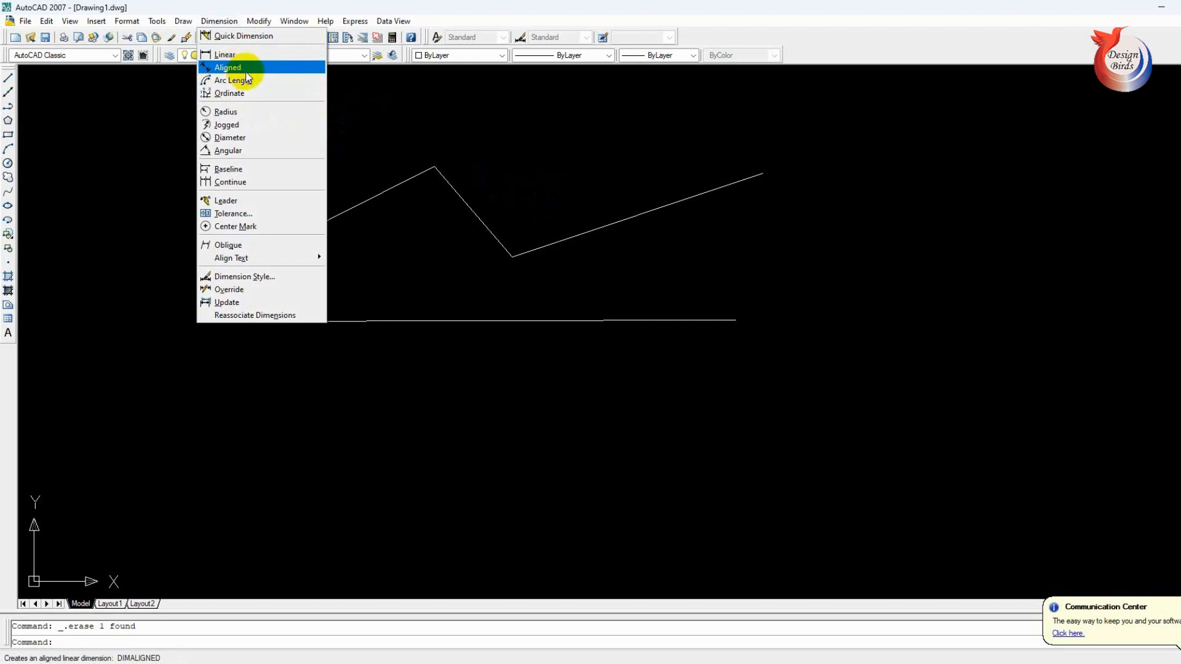
pyautogui.click(252, 72)
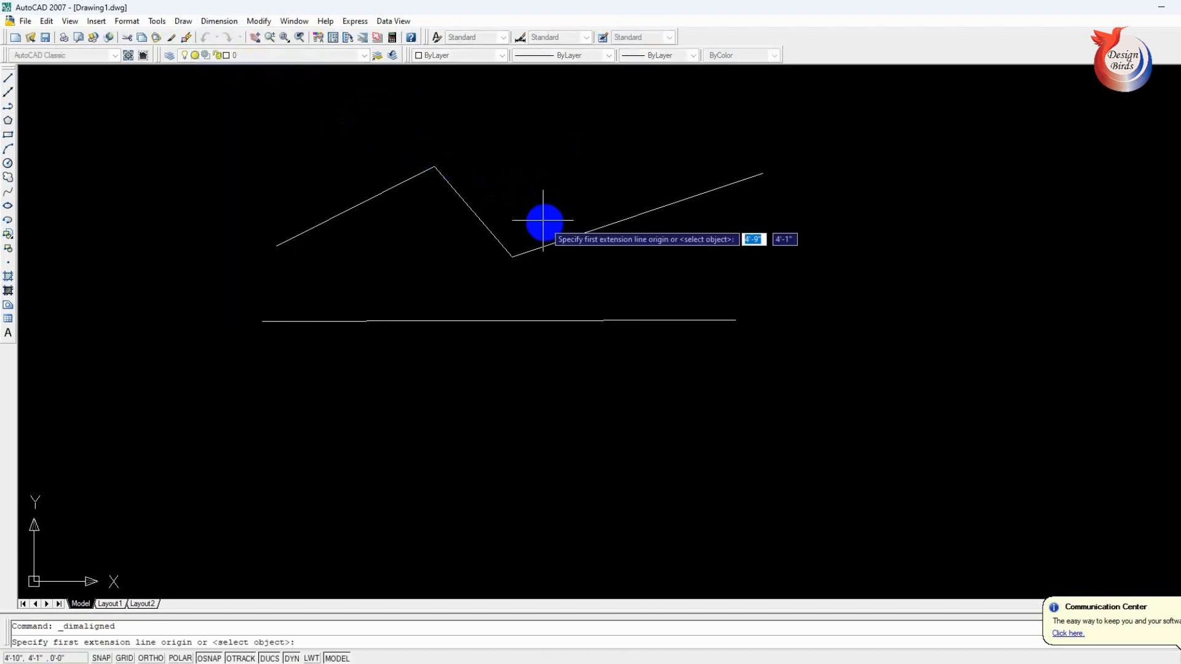
pyautogui.click(511, 256)
pyautogui.click(763, 173)
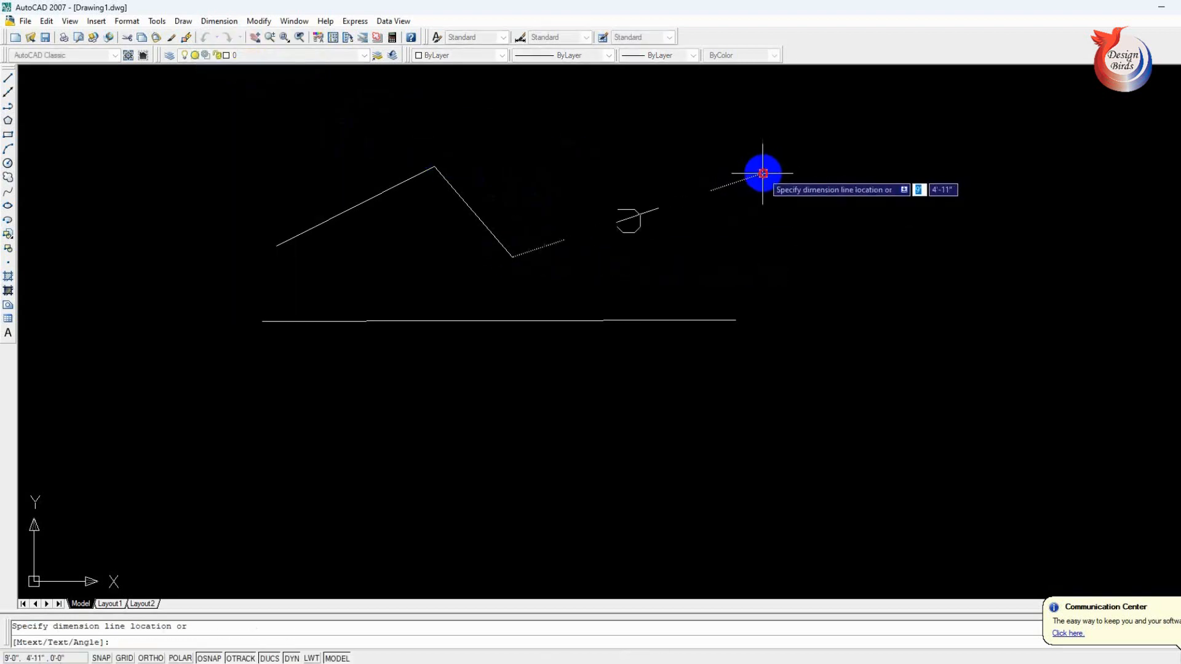
pyautogui.click(646, 139)
# - Erase the aligned dimension from the zigzag polyline
pyautogui.click(789, 116)
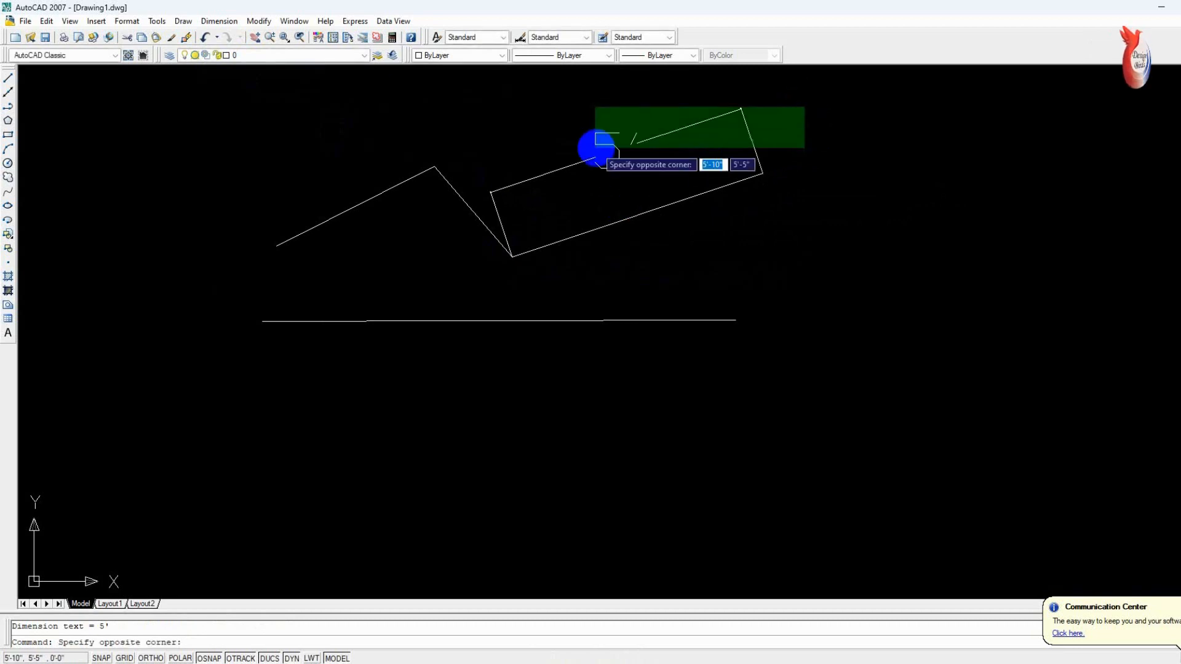
pyautogui.click(596, 146)
pyautogui.press('Delete')
# - Erase the zigzag polyline and the horizontal polyline
pyautogui.click(860, 123)
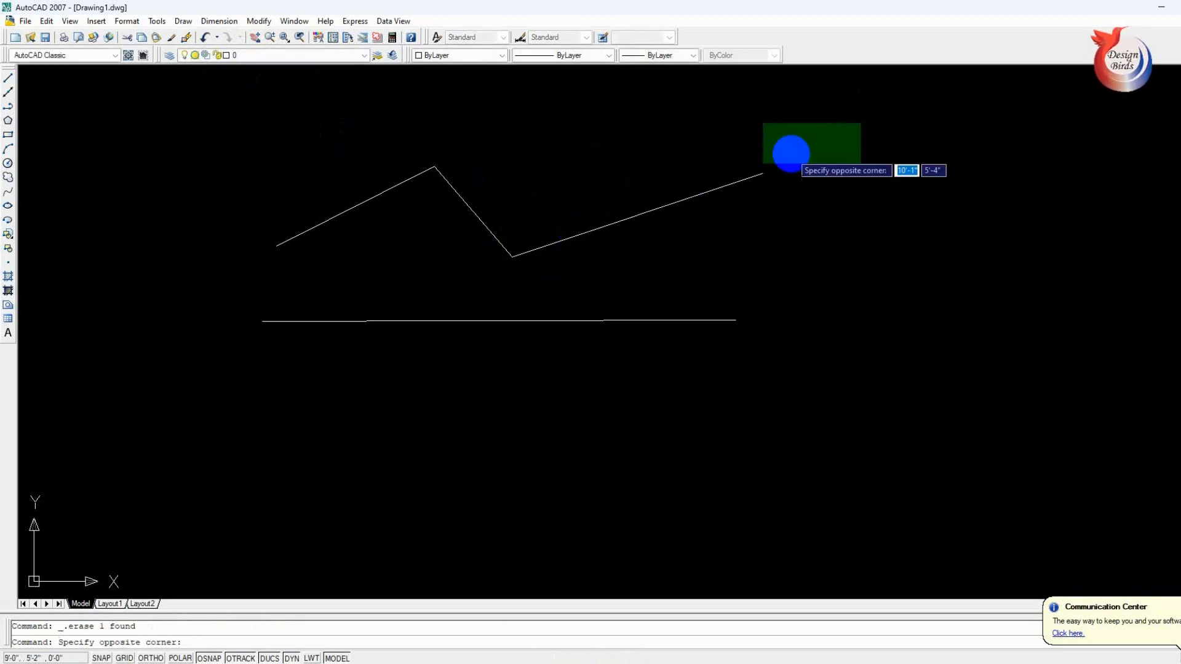
pyautogui.click(203, 251)
pyautogui.press('Delete')
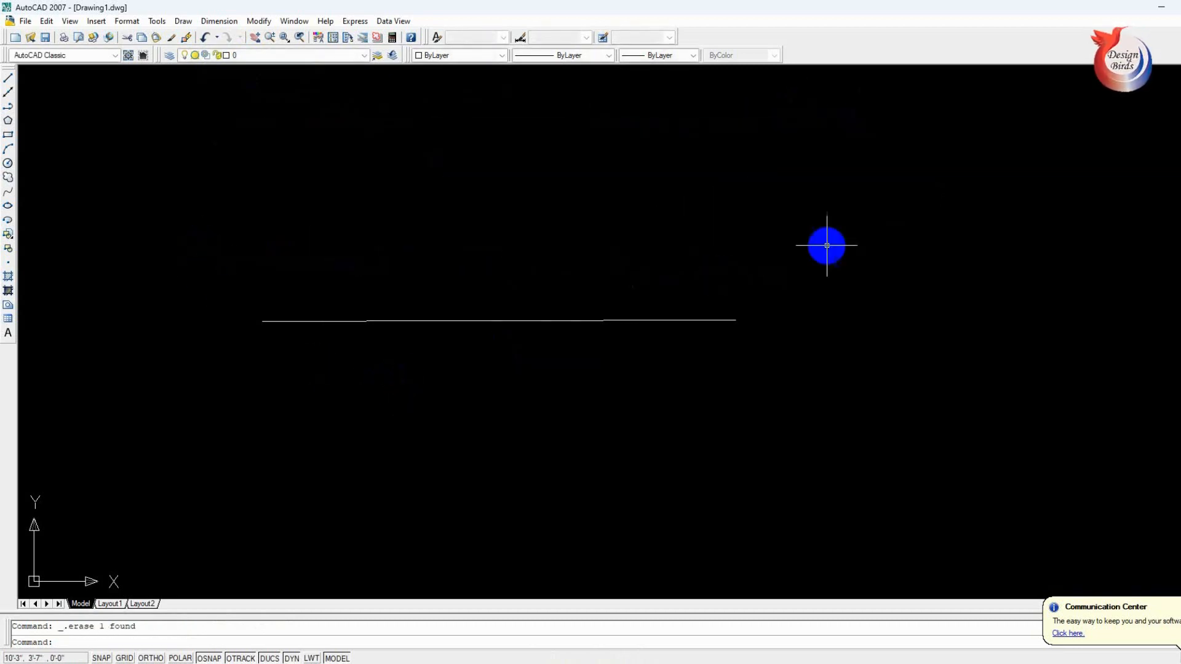
pyautogui.click(751, 206)
pyautogui.click(145, 414)
pyautogui.press('Delete')
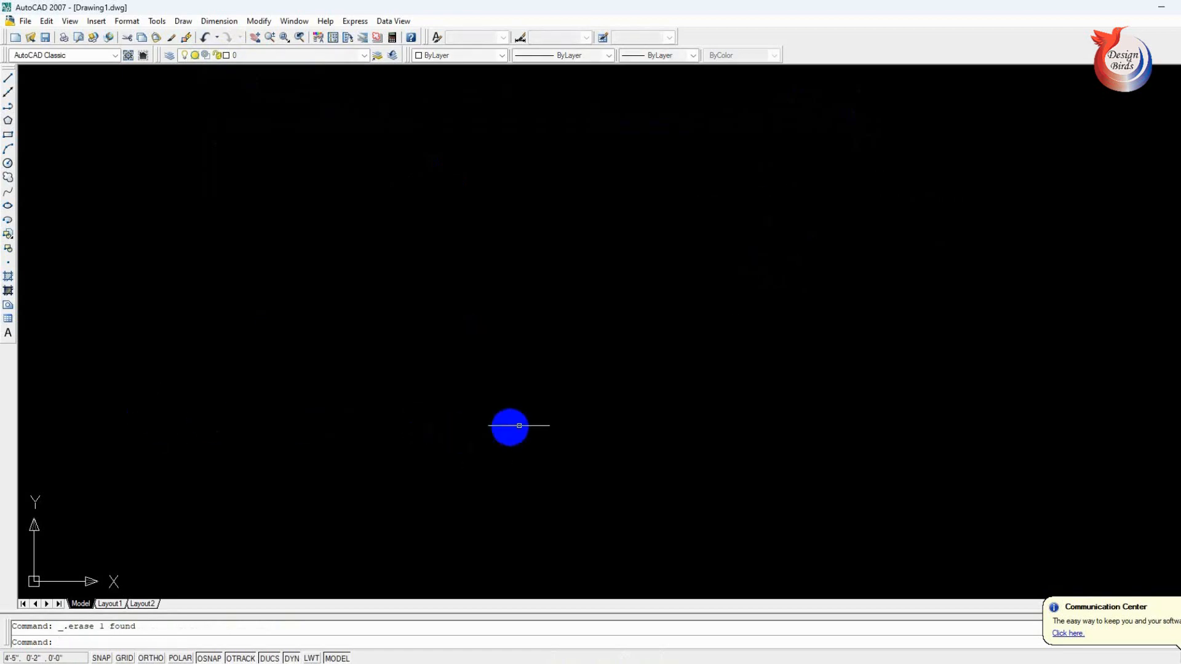
# - Start a new polyline in the empty drawing with a gently rising segment and a falling segment
pyautogui.click(7, 108)
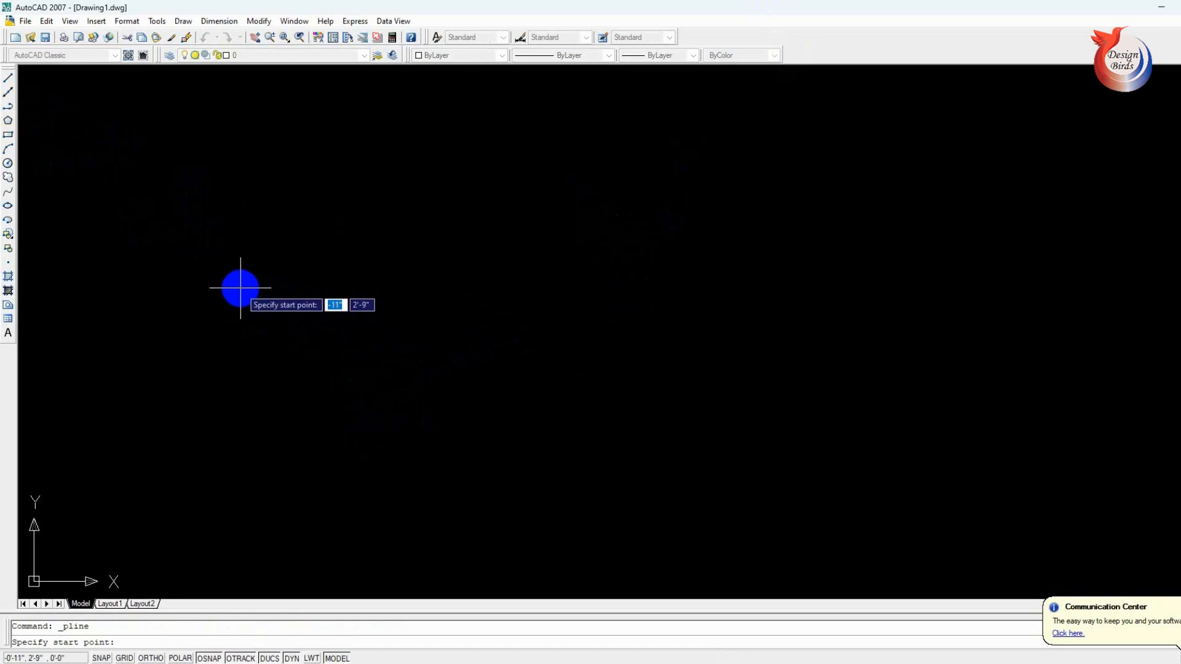
pyautogui.click(251, 294)
pyautogui.click(428, 255)
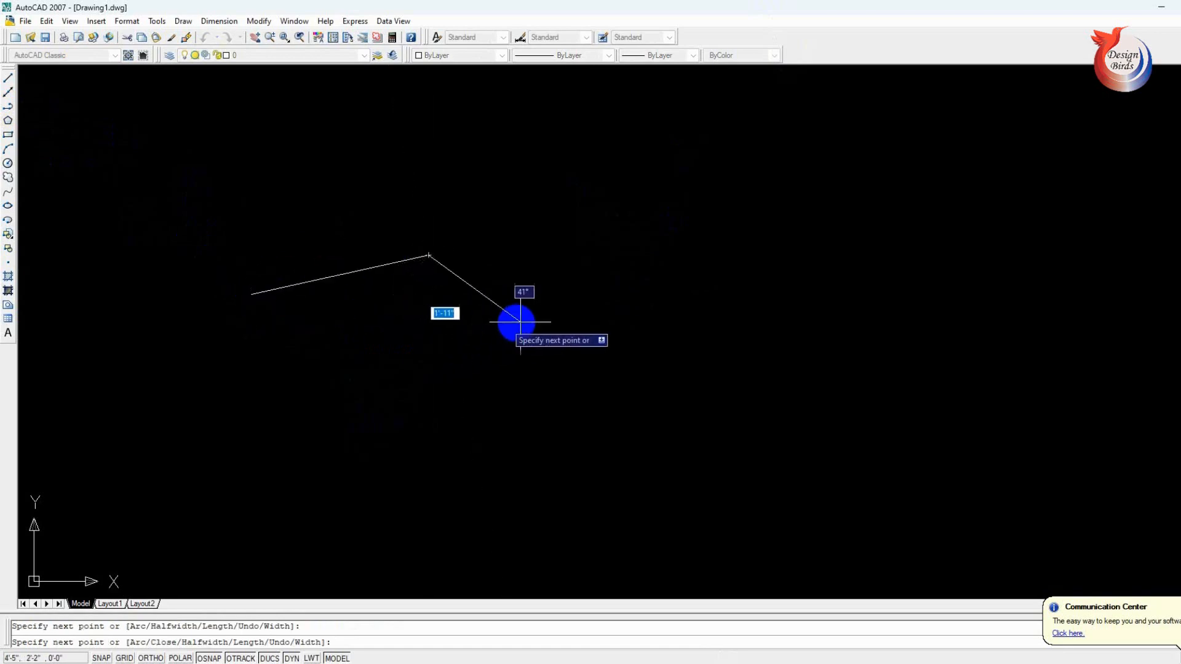
pyautogui.click(541, 317)
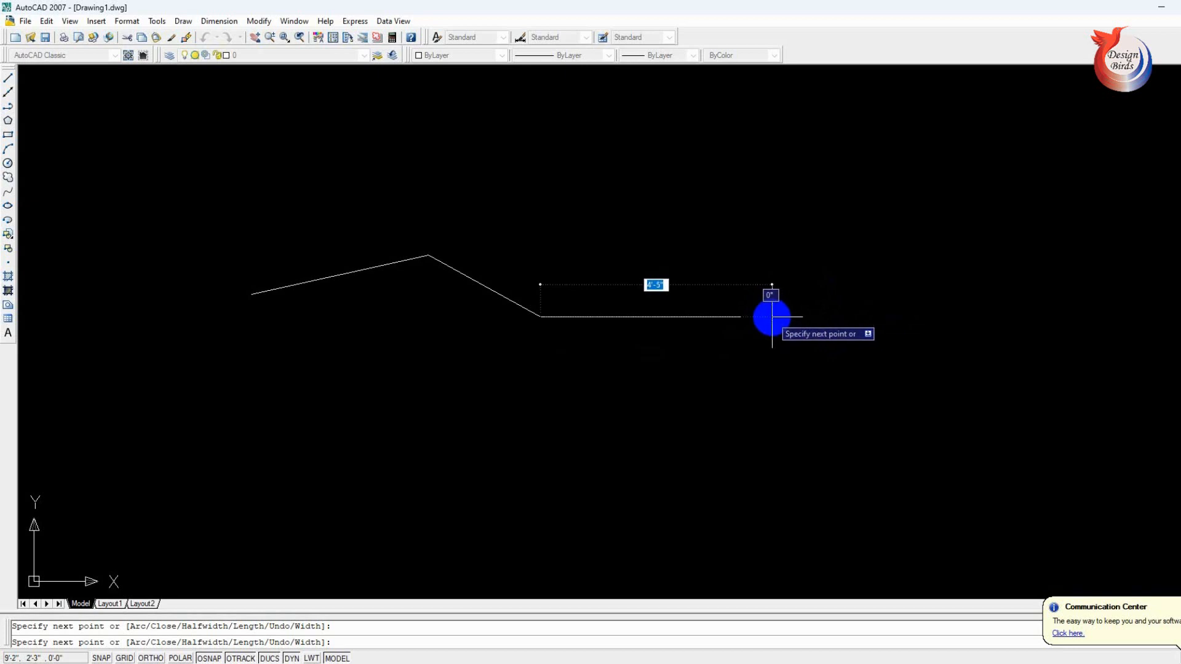
# - Continue the polyline with a nearly horizontal tapered segment about 5'-4" long, using starting half-width 6 and ending half-width 0, and finish it
pyautogui.write('h')
pyautogui.press('Return')
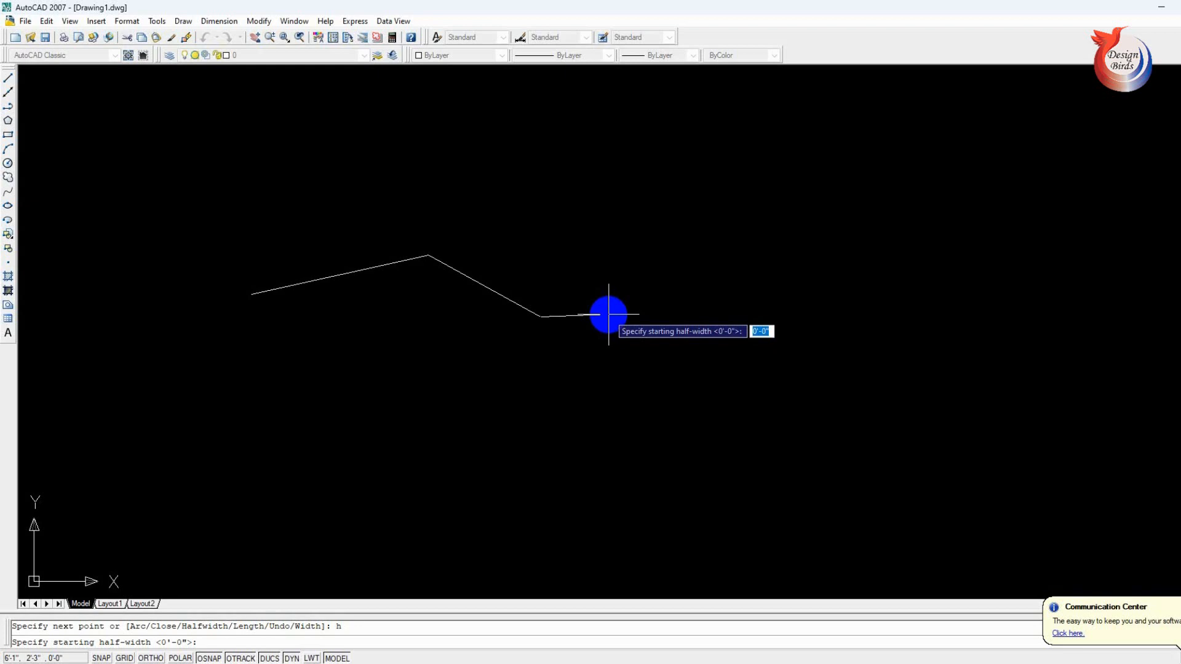
pyautogui.write('6')
pyautogui.press('Return')
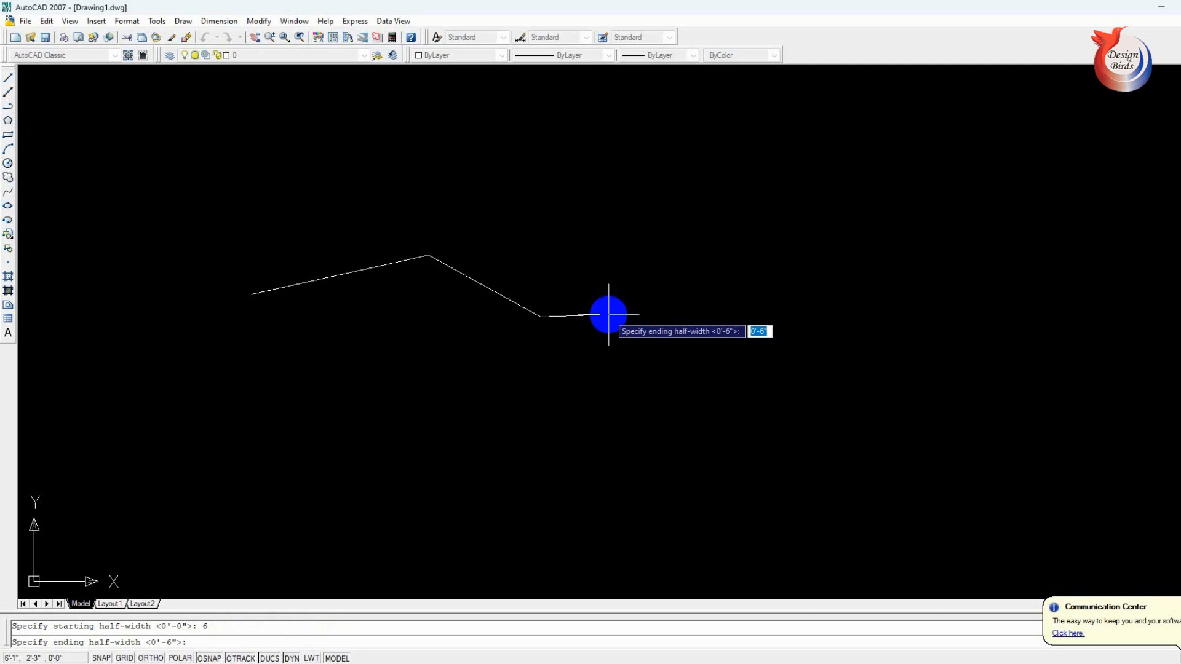
pyautogui.write('0')
pyautogui.press('Return')
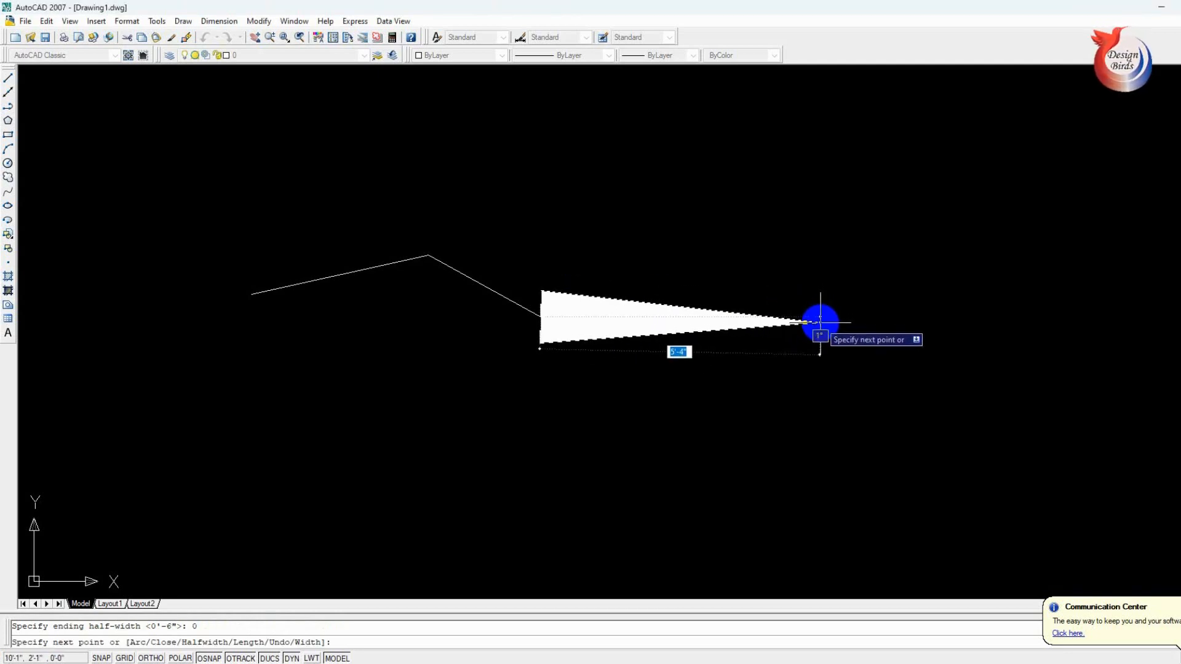
pyautogui.click(820, 320)
pyautogui.press('Return')
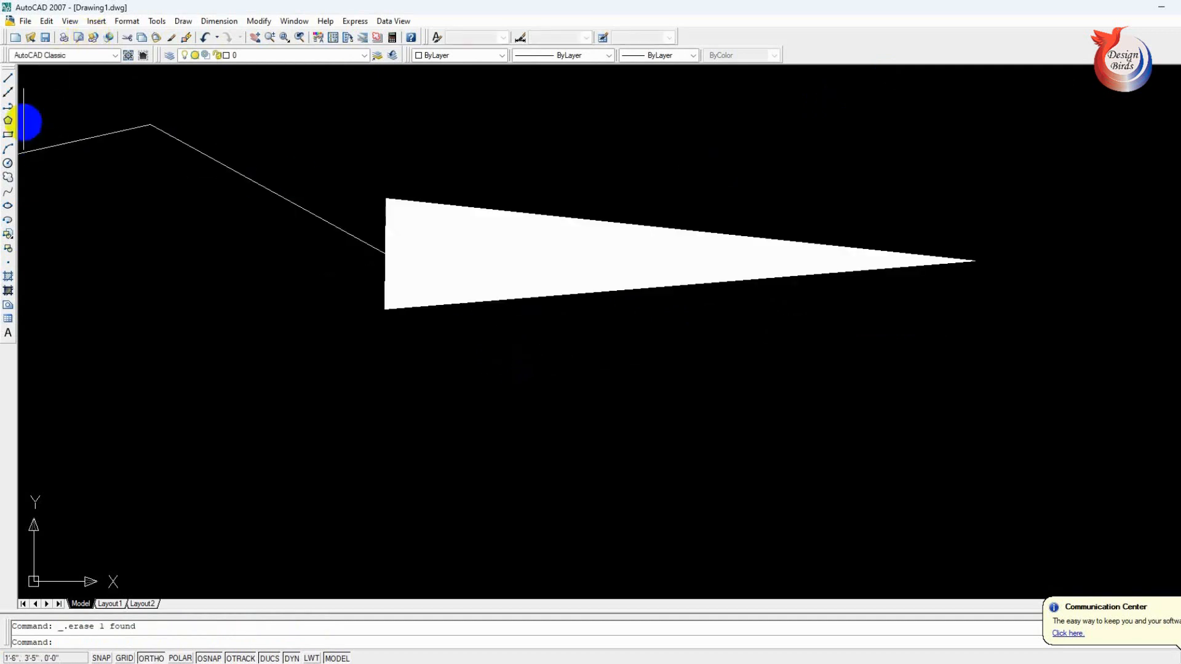
# - Draw a vertical line about 6" long from the centre of the tapered segment's wide end up to its upper corner
pyautogui.click(8, 80)
pyautogui.scroll(6, 388, 302)
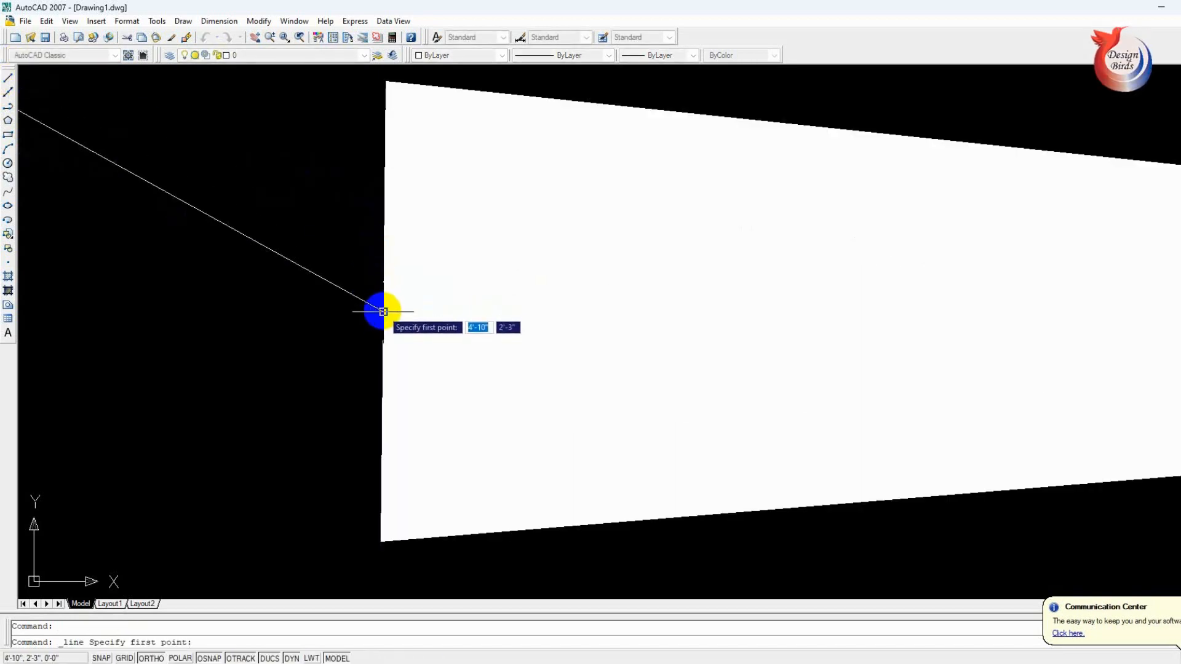
pyautogui.click(376, 308)
pyautogui.scroll(-3, 381, 295)
pyautogui.scroll(4, 388, 289)
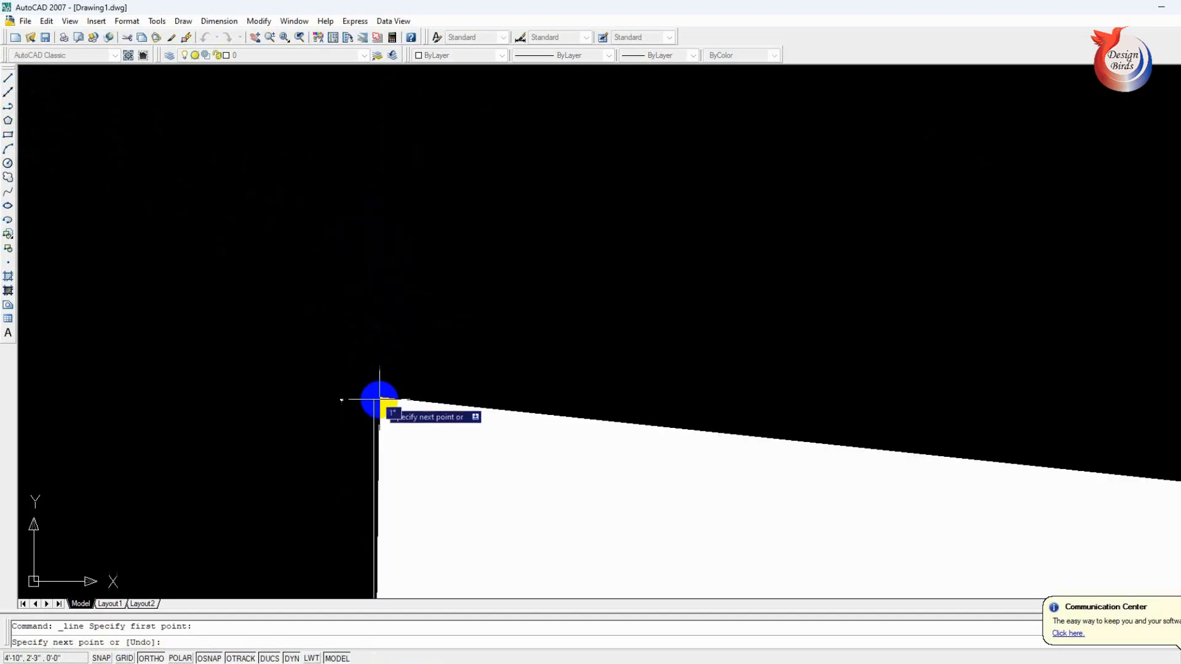
pyautogui.click(378, 391)
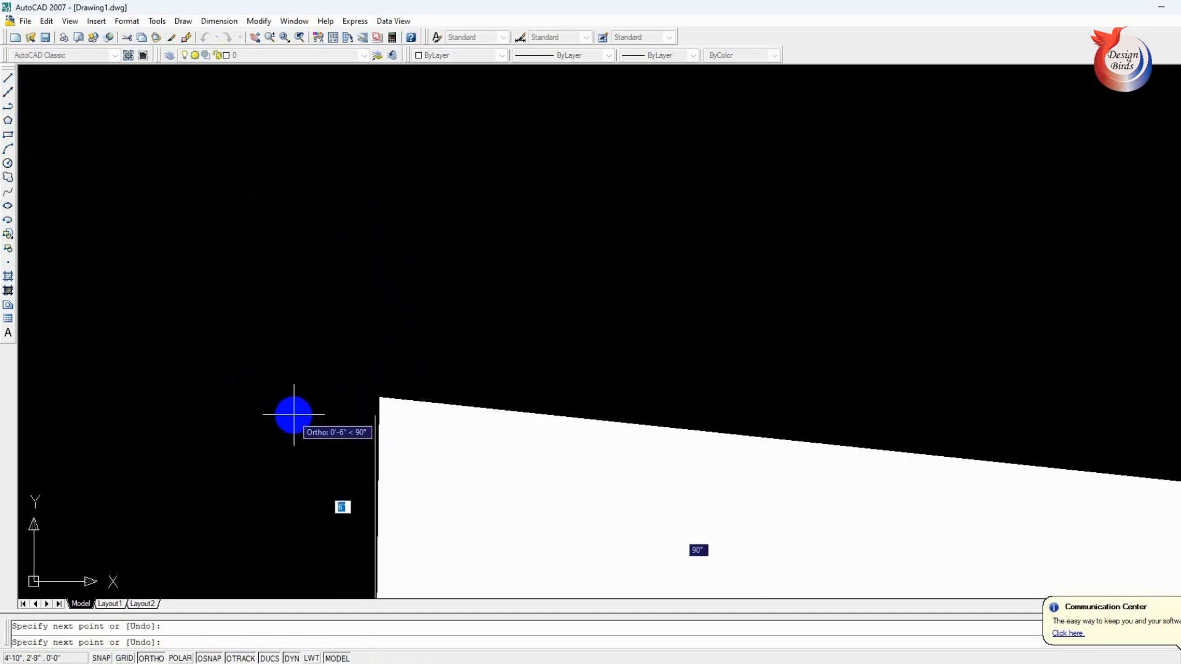
pyautogui.moveTo(324, 414); pyautogui.dragTo(557, 334, button='middle')
pyautogui.click(576, 319)
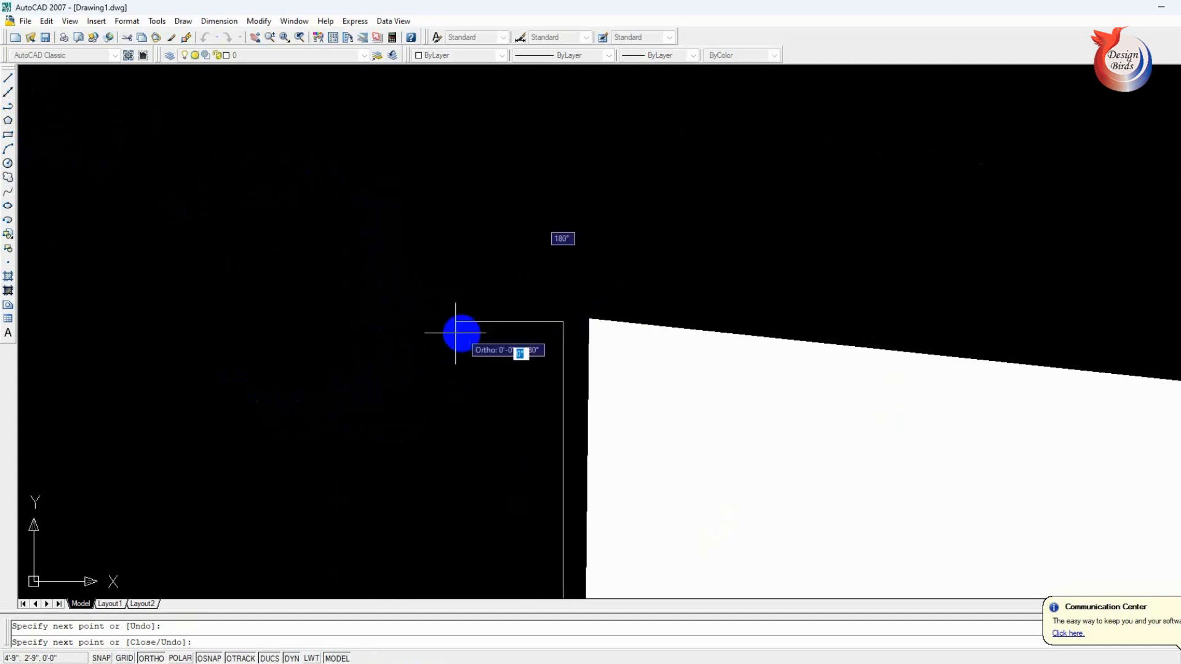
pyautogui.press('Return')
pyautogui.scroll(-5, 530, 272)
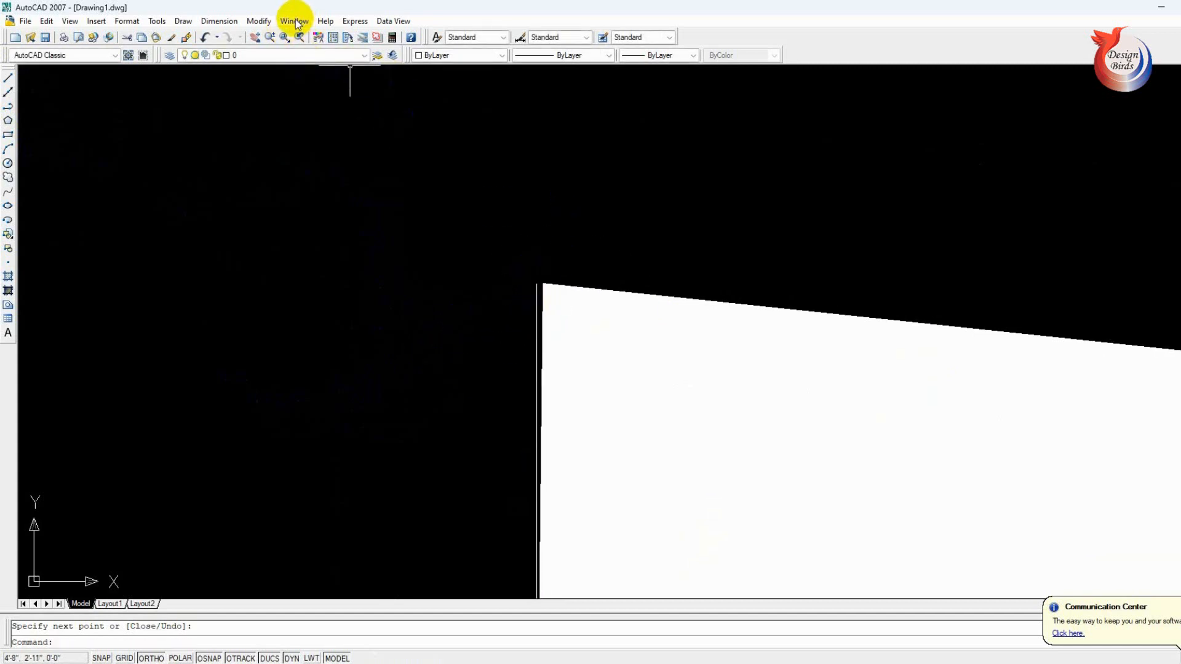
# - Add a linear dimension from the upper corner to the centre of the tapered segment's wide end, placed beside it
pyautogui.click(220, 21)
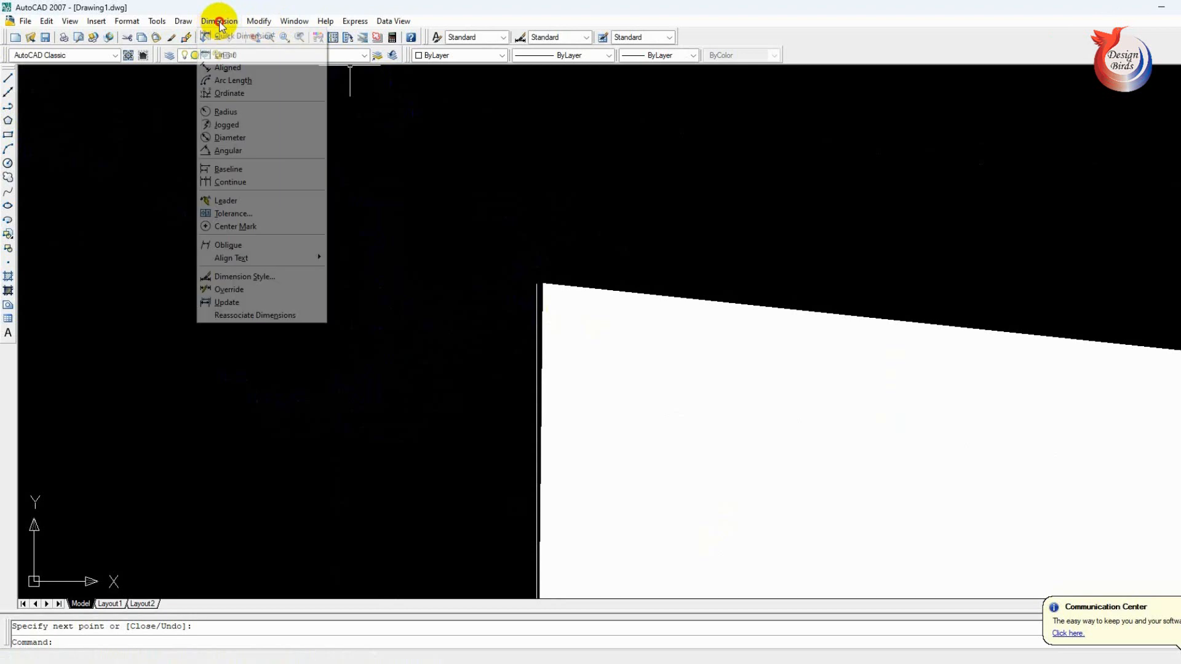
pyautogui.click(225, 54)
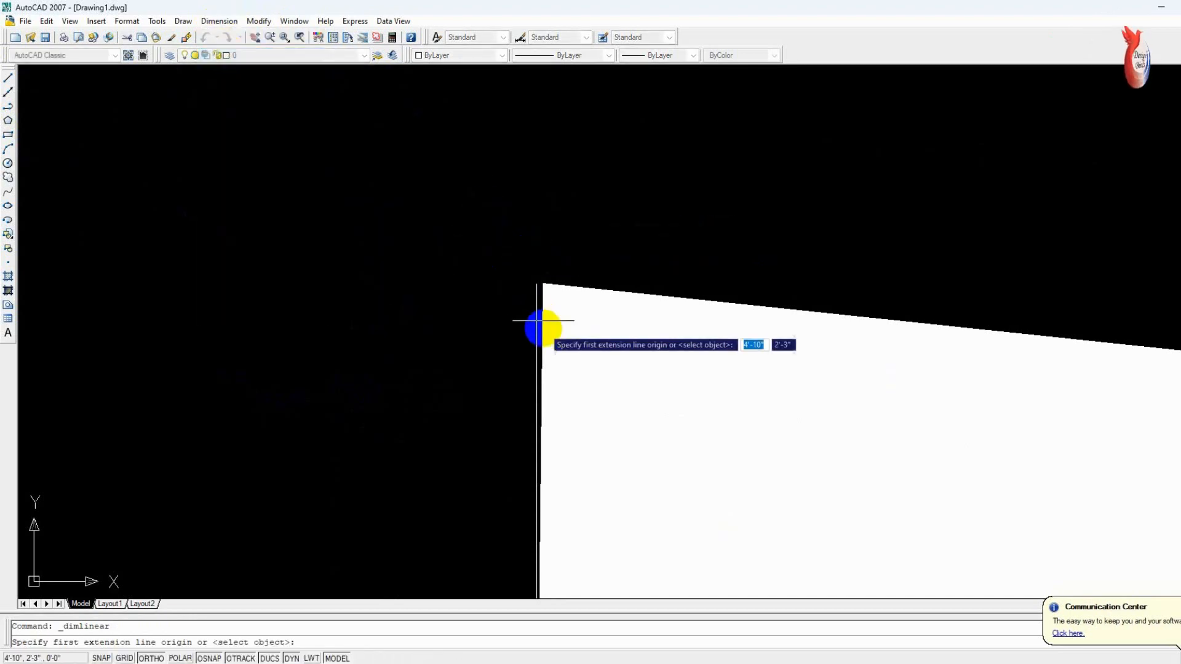
pyautogui.click(540, 283)
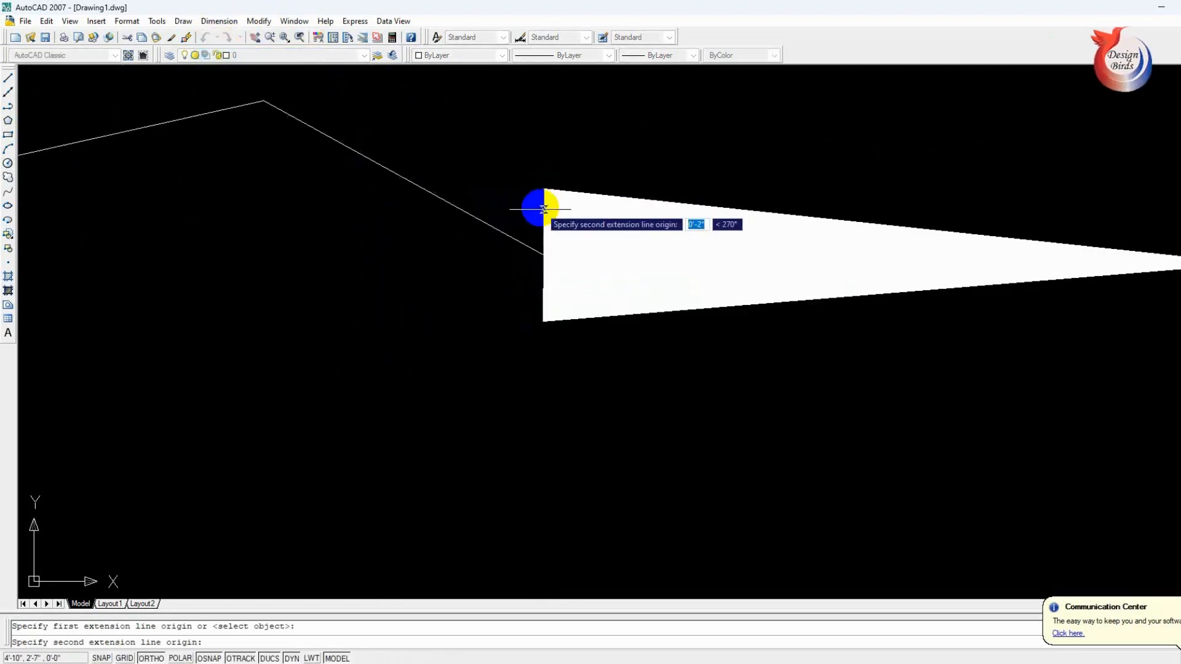
pyautogui.scroll(5, 544, 212)
pyautogui.click(520, 322)
pyautogui.scroll(-4, 486, 349)
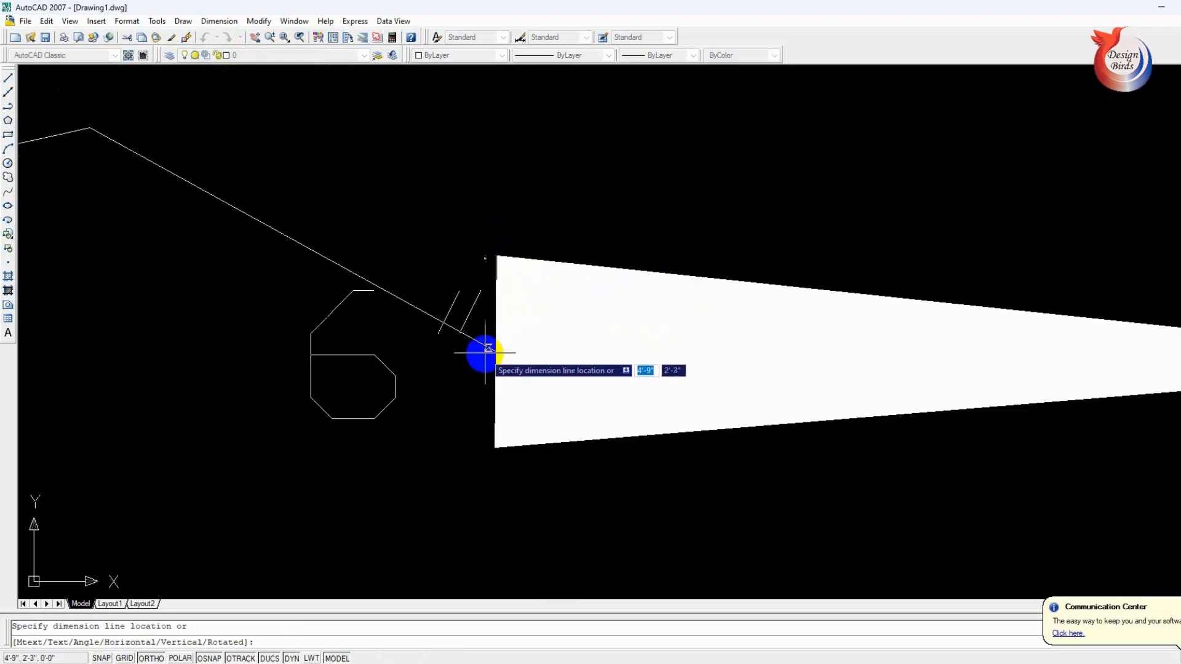
pyautogui.click(430, 339)
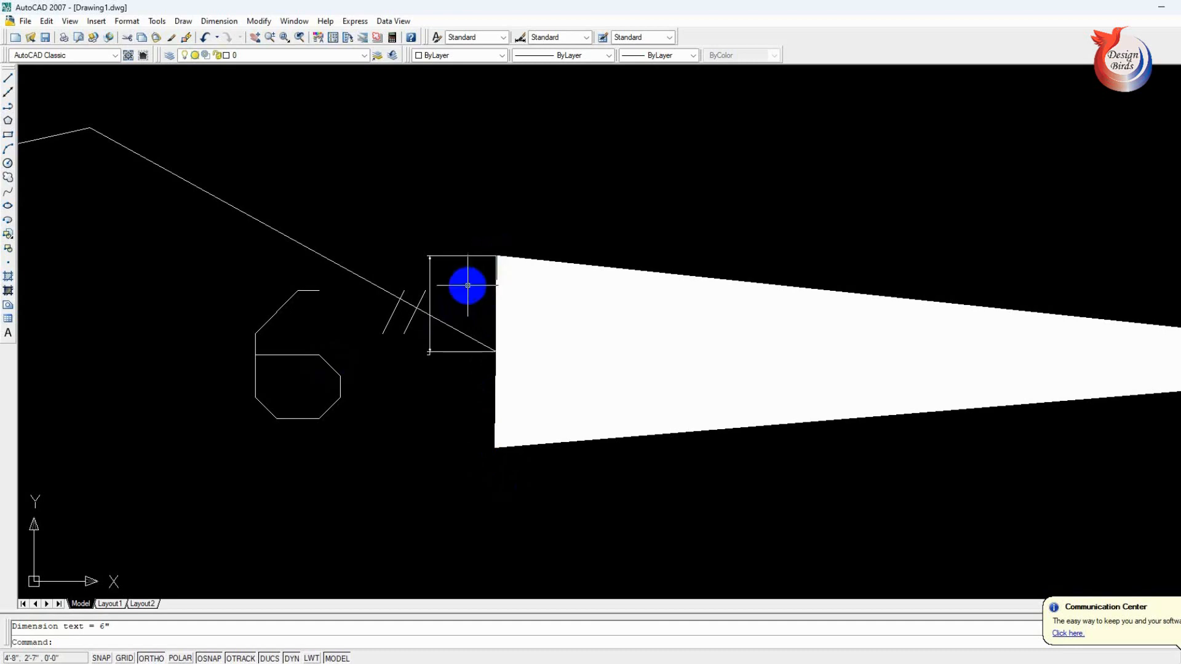
# - Erase the linear dimension beside the tapered segment
pyautogui.click(459, 214)
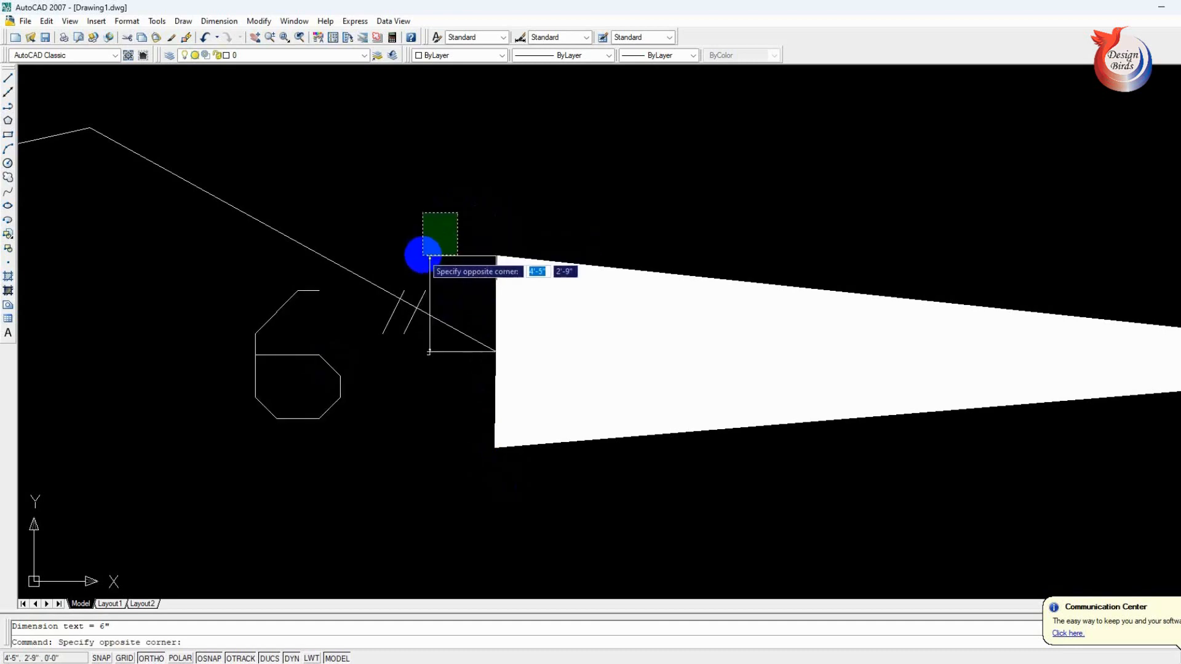
pyautogui.click(415, 269)
pyautogui.press('Delete')
pyautogui.scroll(-4, 486, 277)
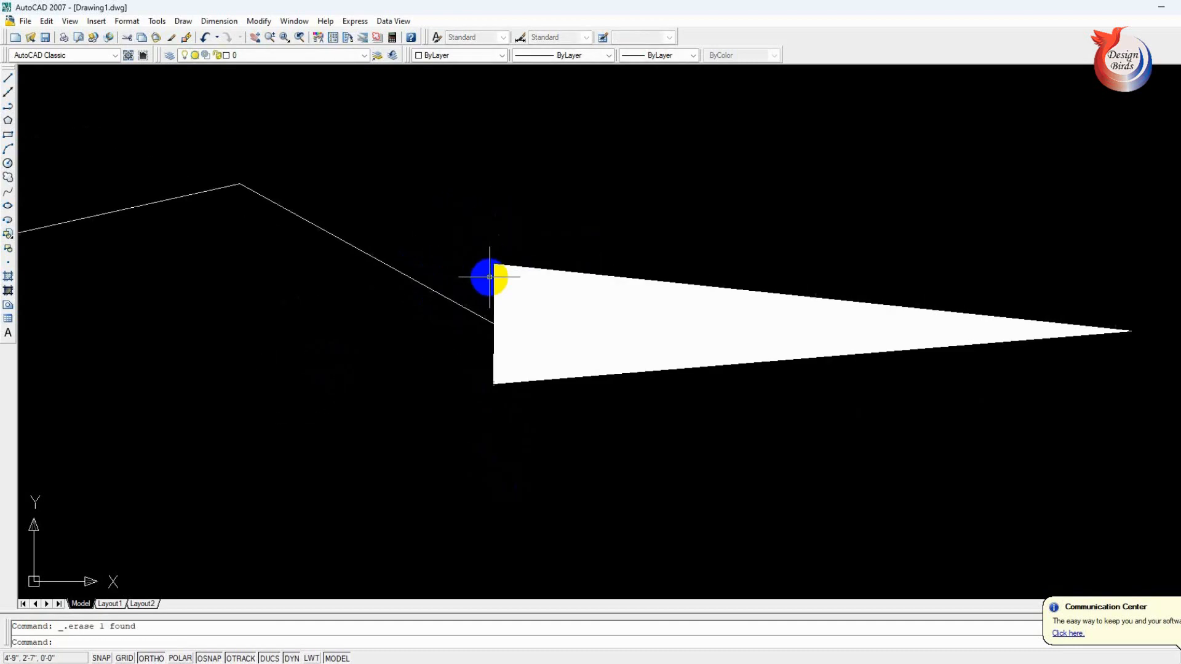
pyautogui.click(659, 198)
pyautogui.click(211, 359)
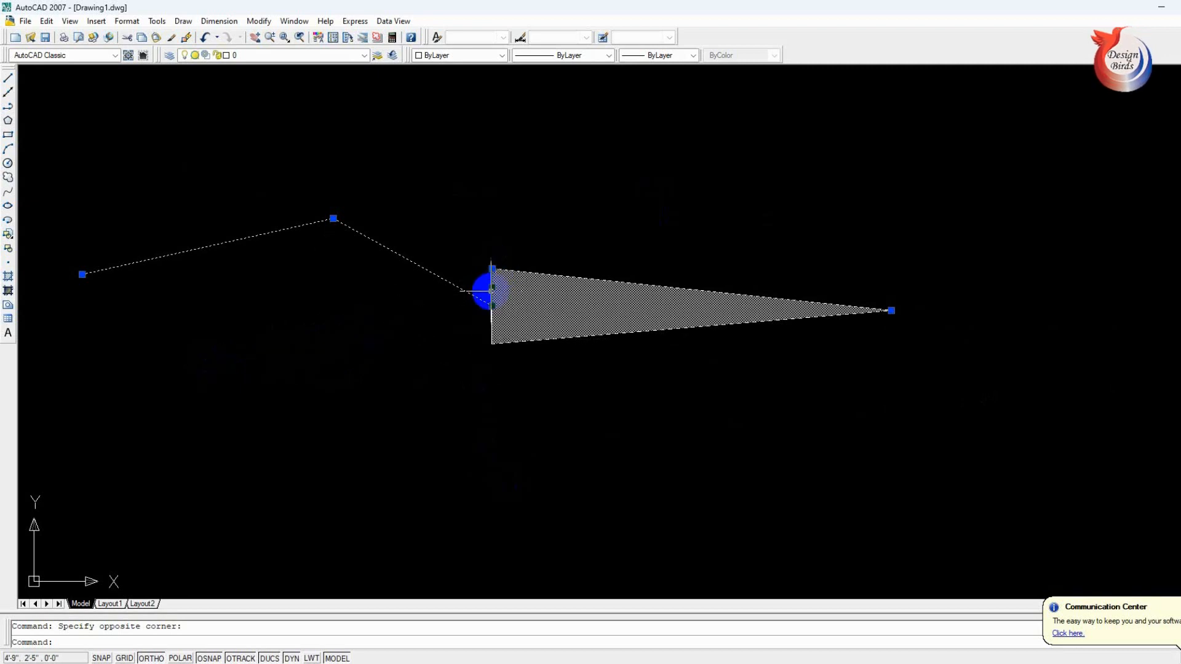
pyautogui.scroll(3, 492, 290)
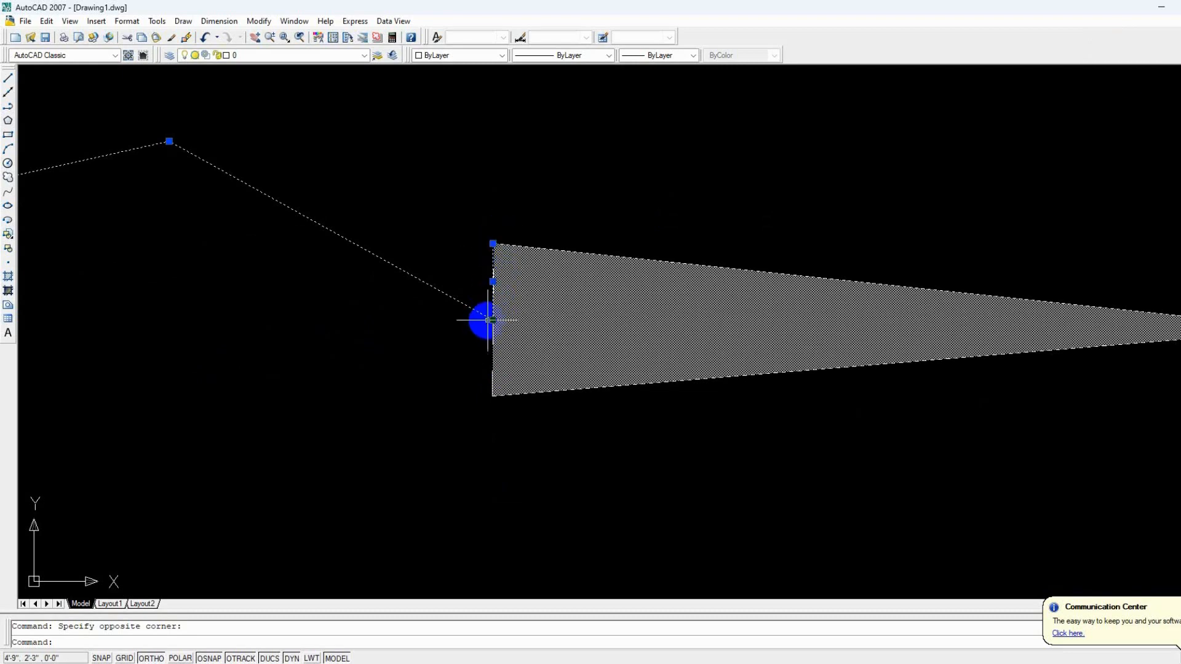
pyautogui.press('Escape')
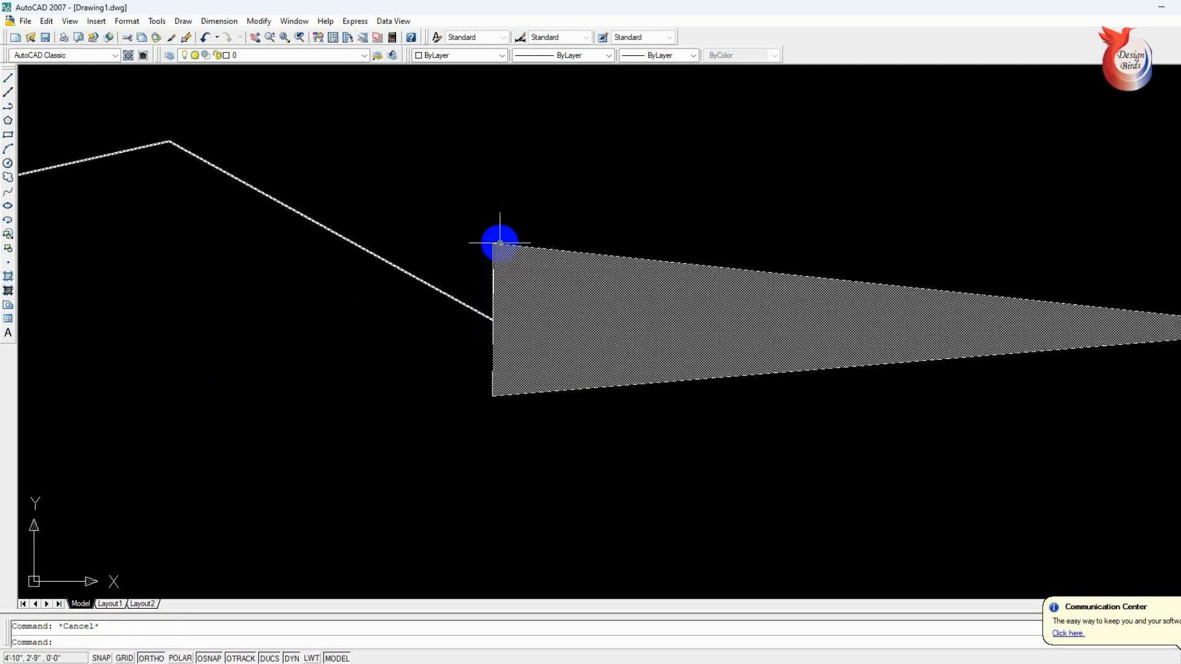
# - Erase the tapered polyline together with the helper lines at its wide end
pyautogui.scroll(-3, 326, 319)
pyautogui.click(527, 198)
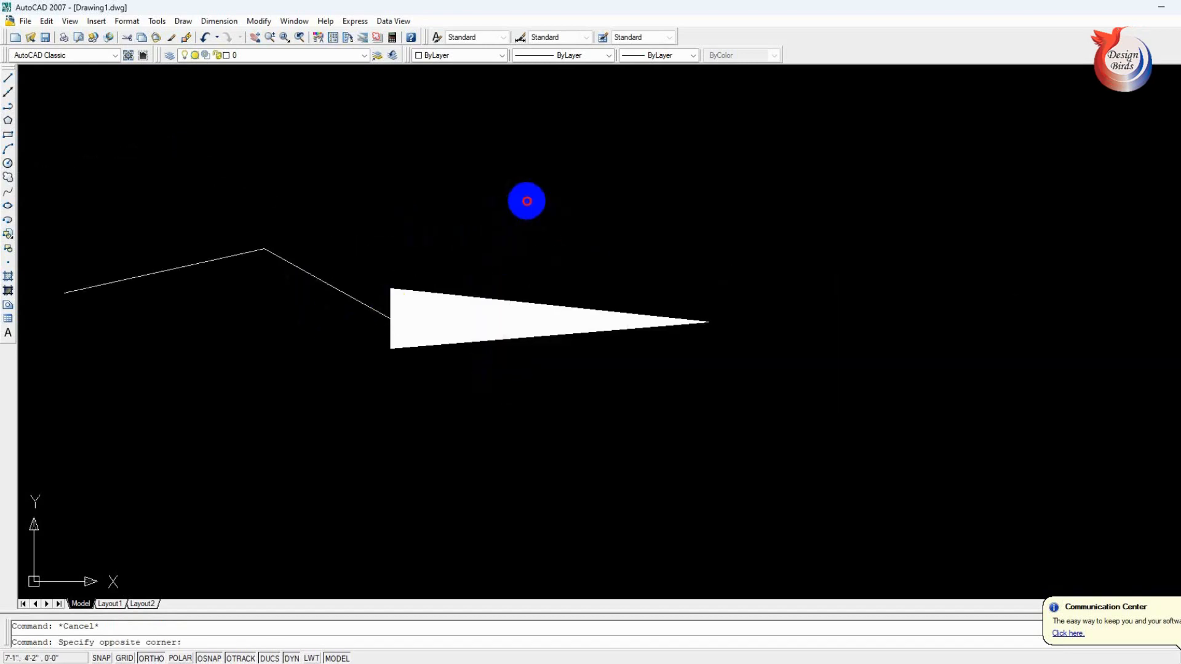
pyautogui.click(224, 396)
pyautogui.press('Delete')
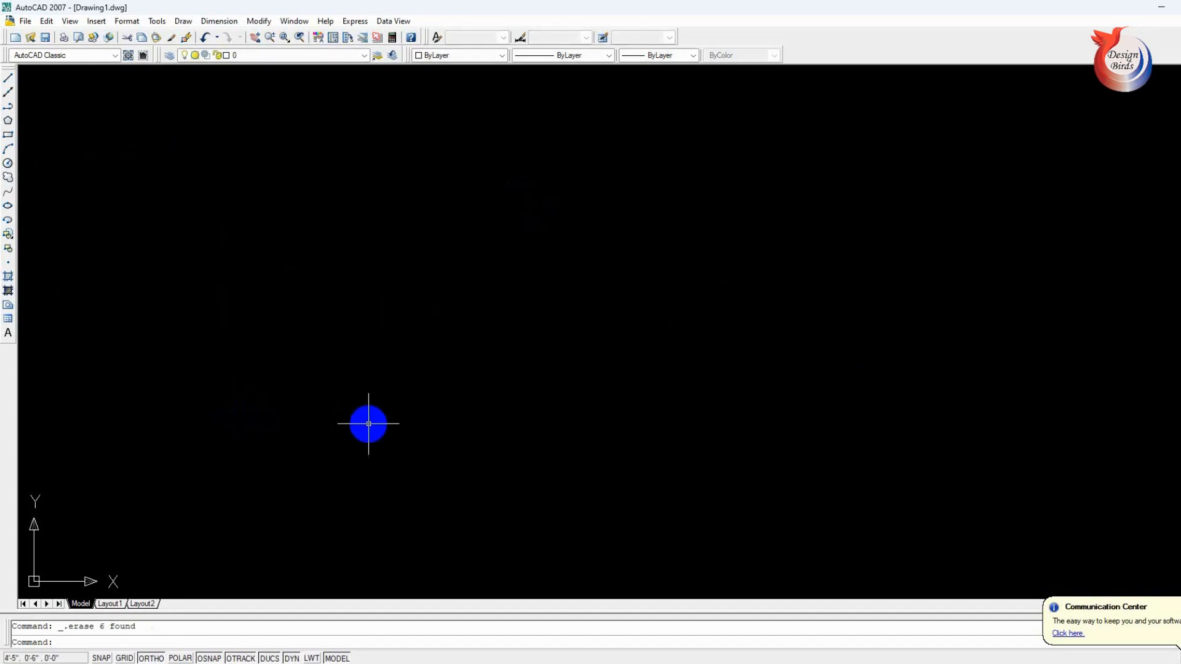
# - With Ortho off, draw a zigzag polyline of three segments and join its end to its start with the Close option
pyautogui.write('p')
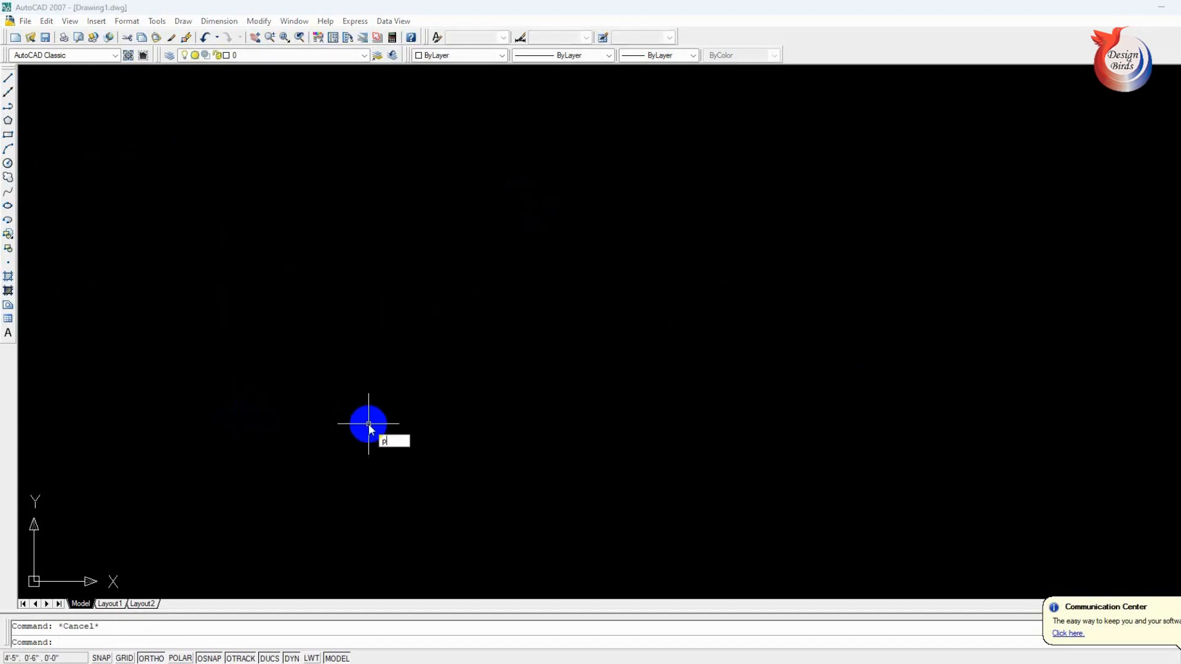
pyautogui.write('l')
pyautogui.press('Return')
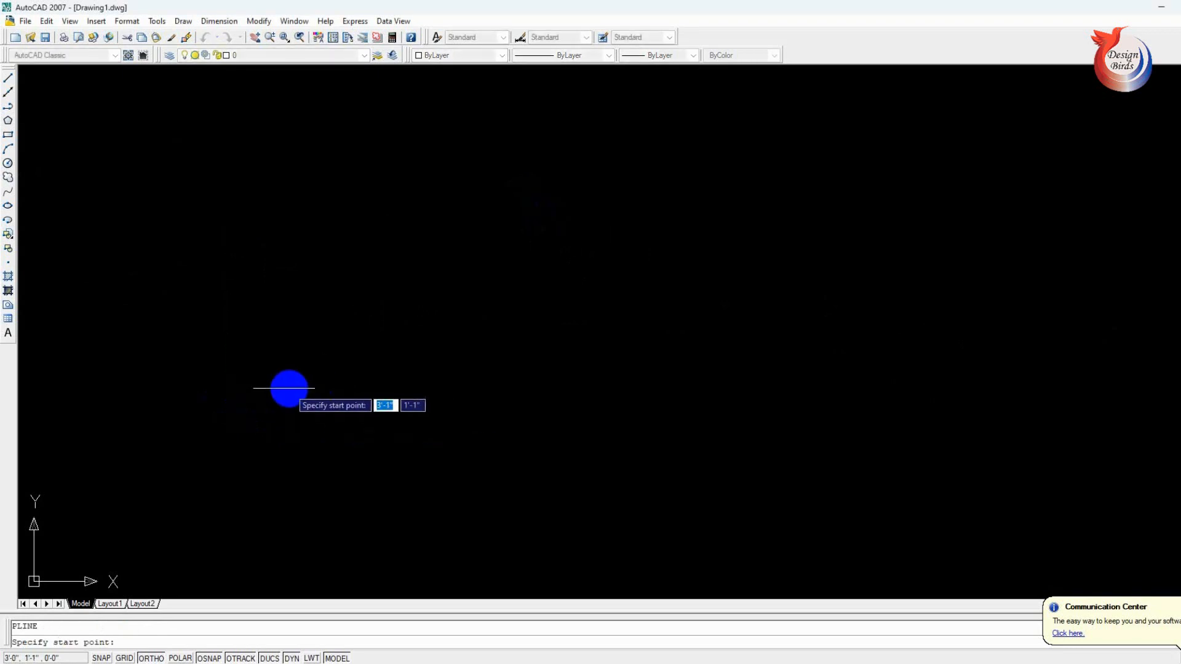
pyautogui.click(221, 365)
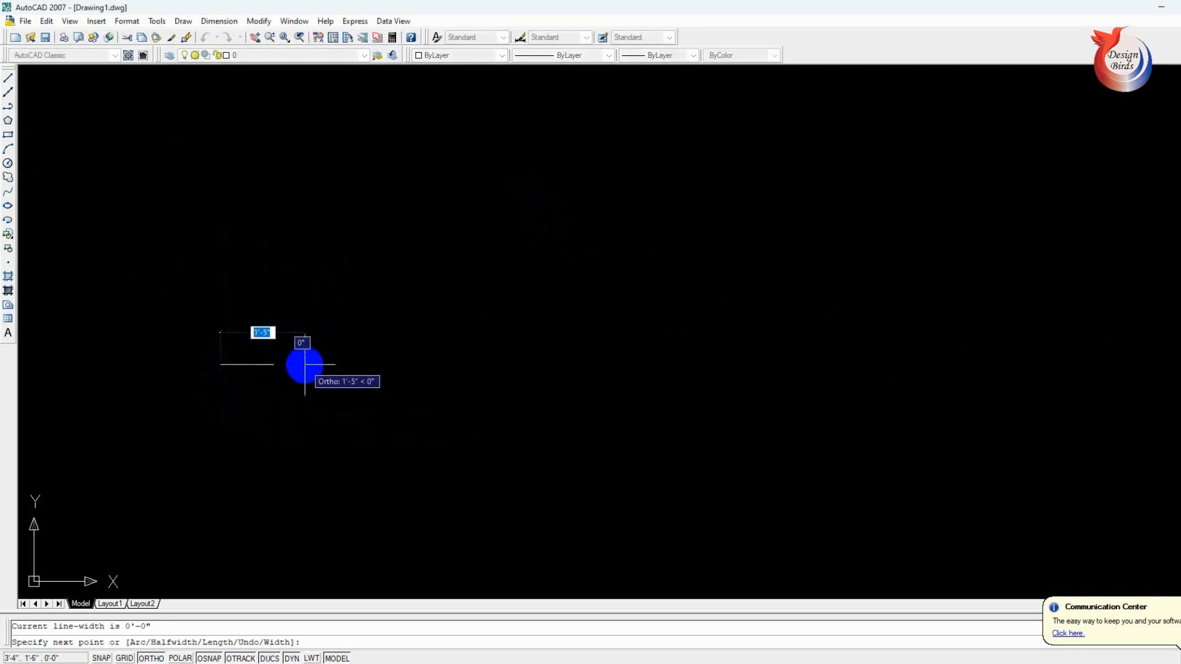
pyautogui.press('F8')
pyautogui.click(284, 323)
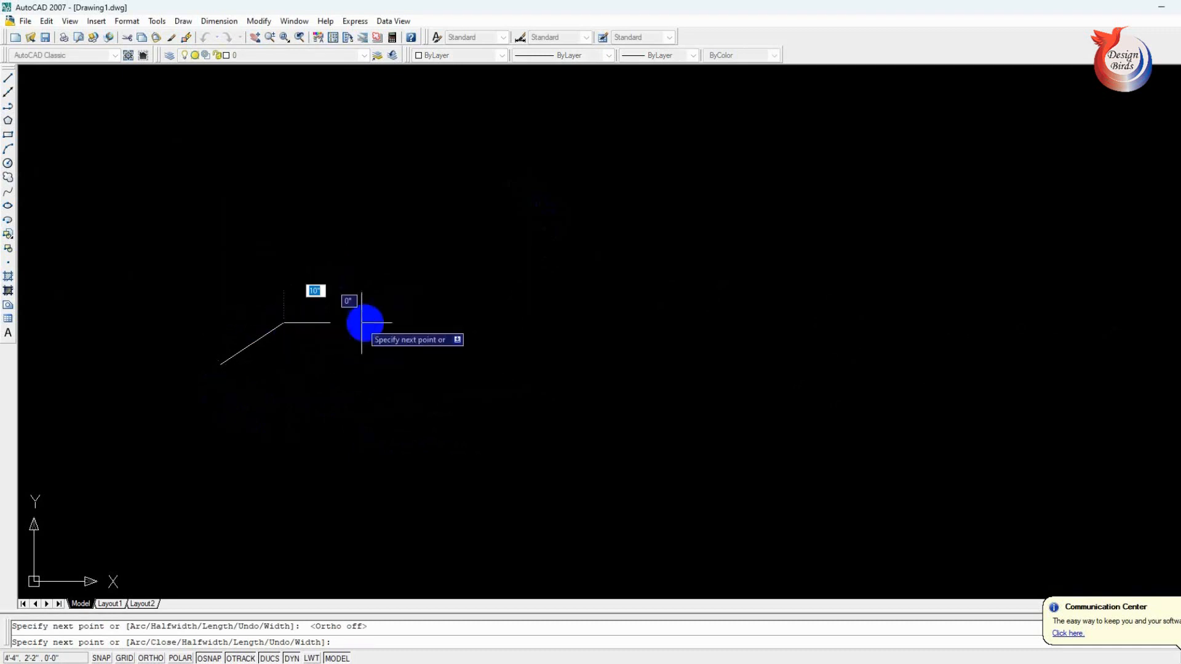
pyautogui.click(393, 369)
pyautogui.click(458, 313)
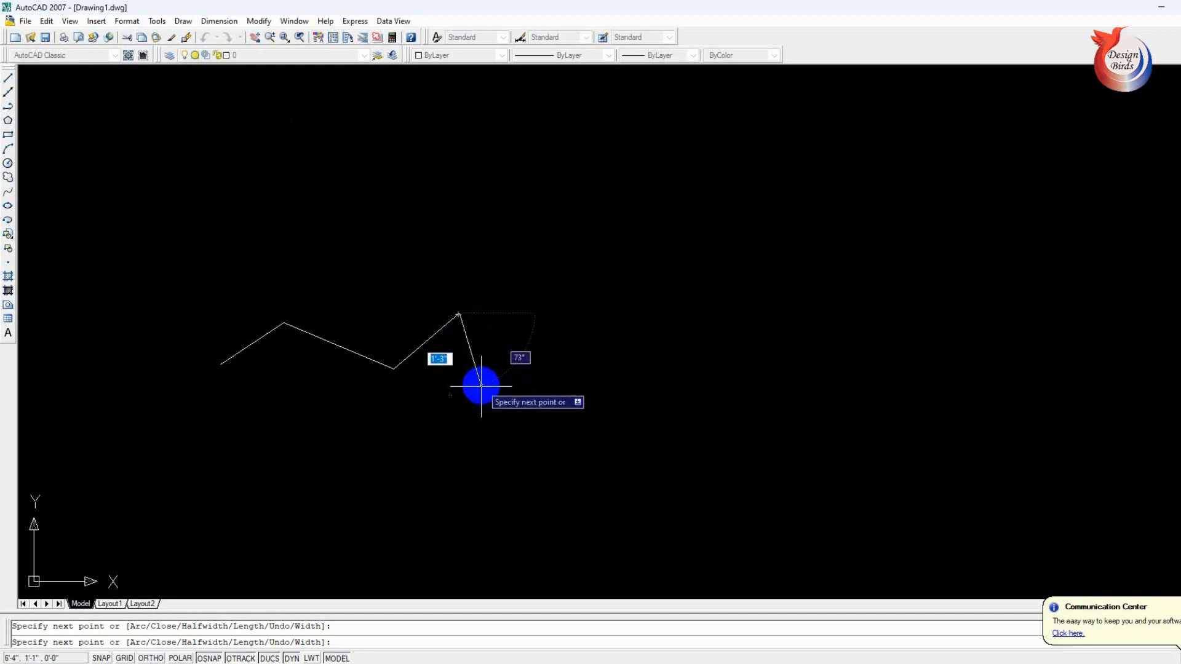
pyautogui.write('c')
pyautogui.press('Return')
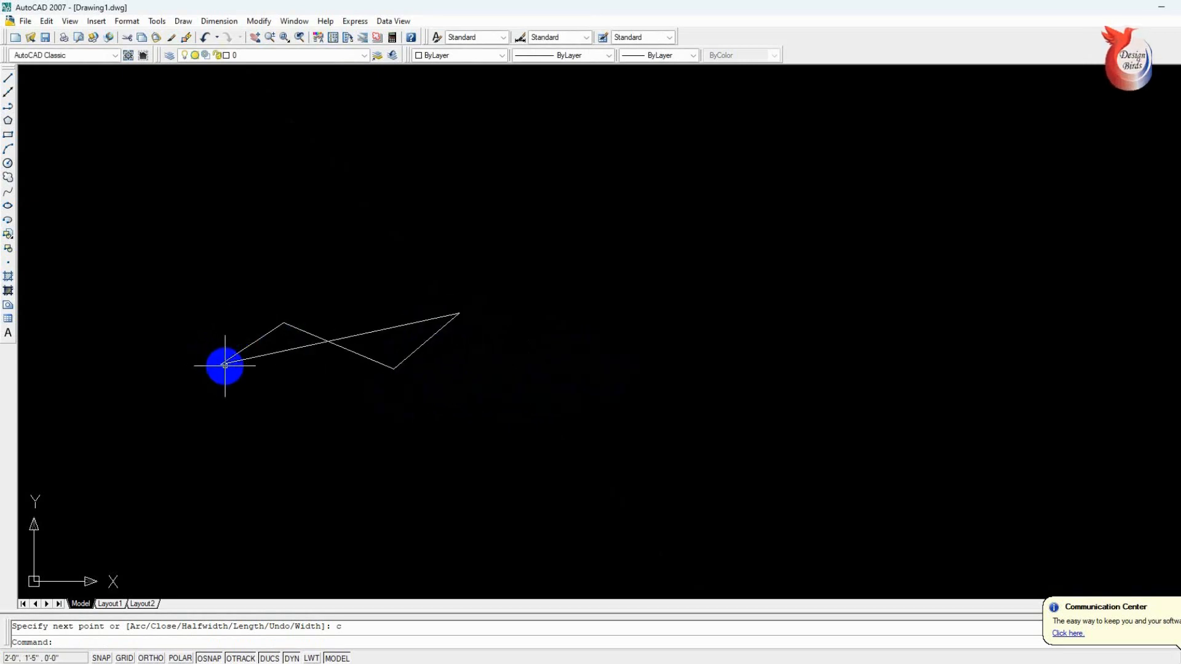
pyautogui.scroll(5, 218, 363)
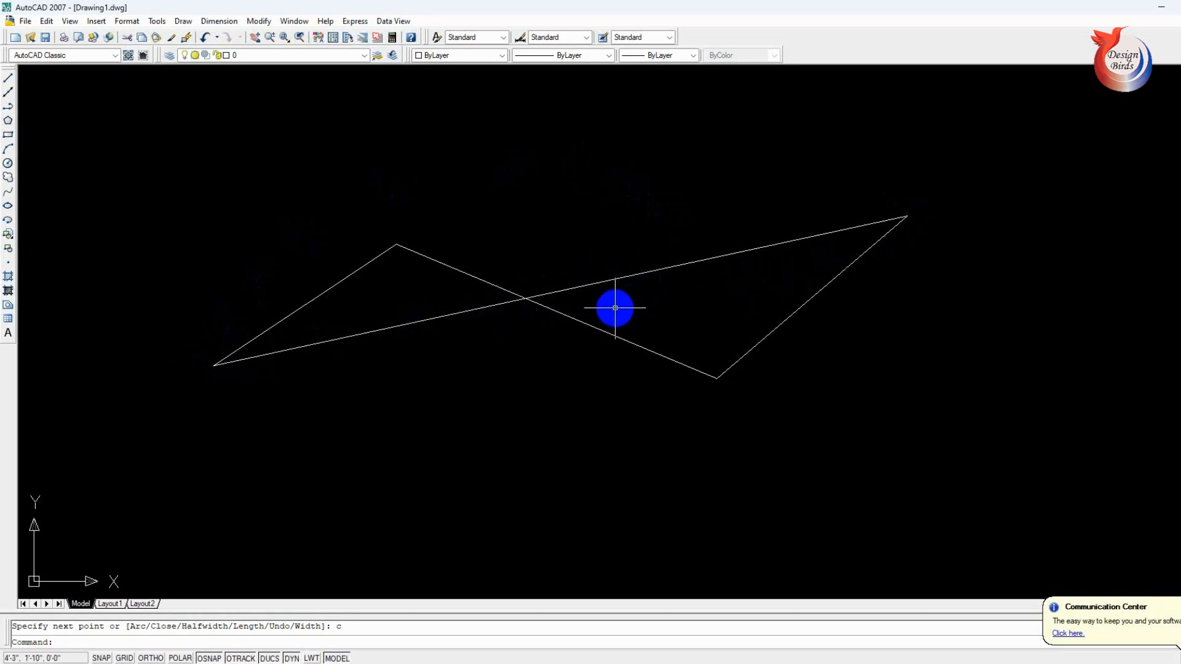
# - Draw a second polyline starting above the first, with three zigzag segments and a long falling one, and finish it with the Close option
pyautogui.write('pl')
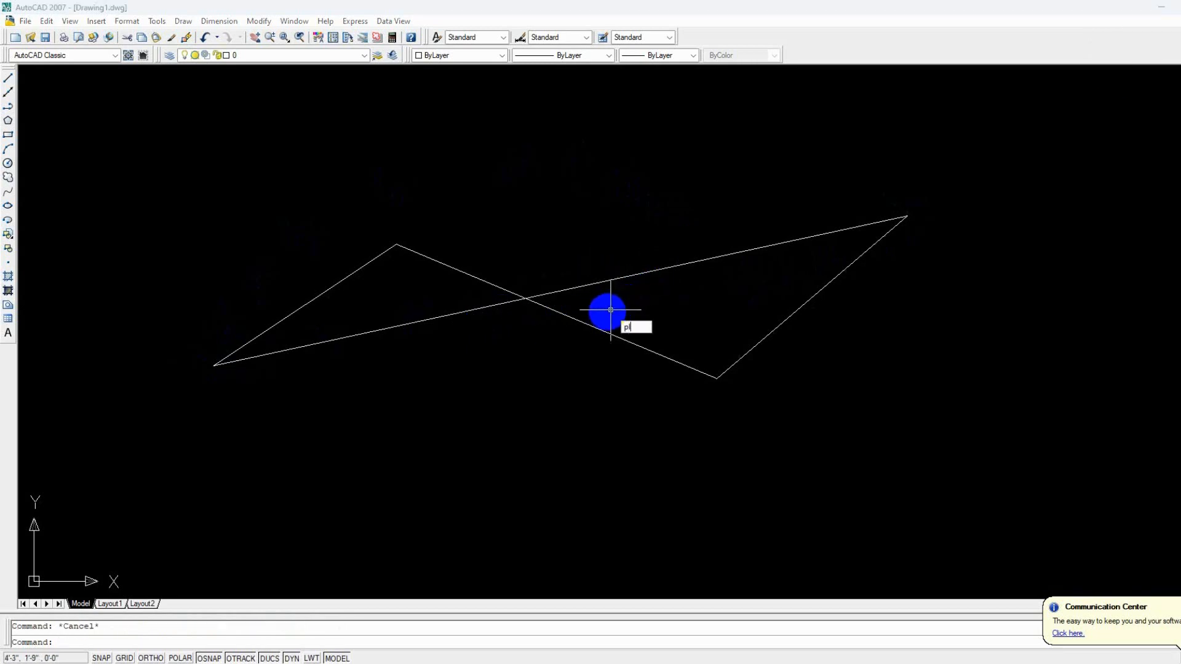
pyautogui.press('Return')
pyautogui.scroll(-5, 492, 326)
pyautogui.click(422, 279)
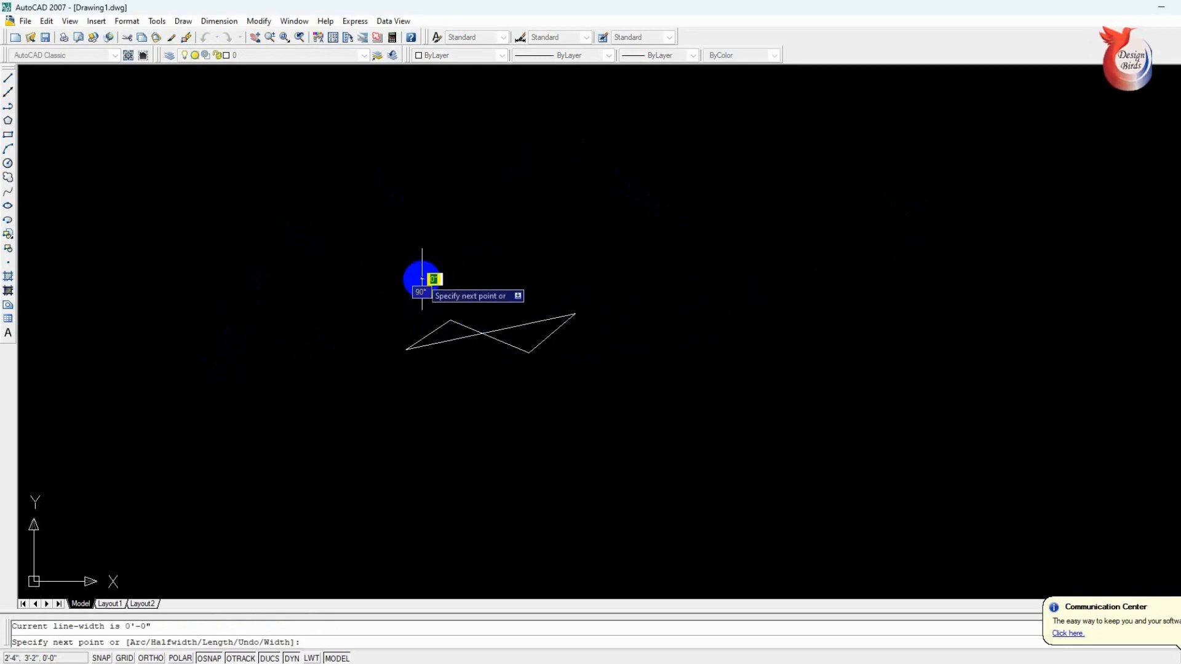
pyautogui.click(486, 209)
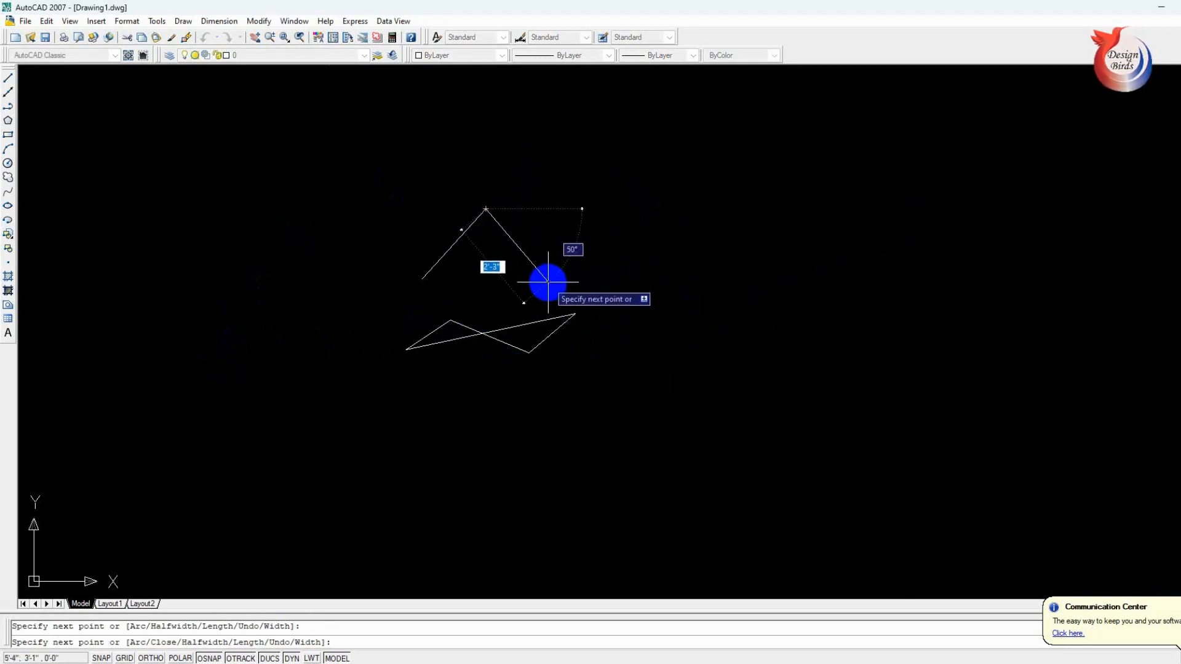
pyautogui.click(548, 281)
pyautogui.click(652, 180)
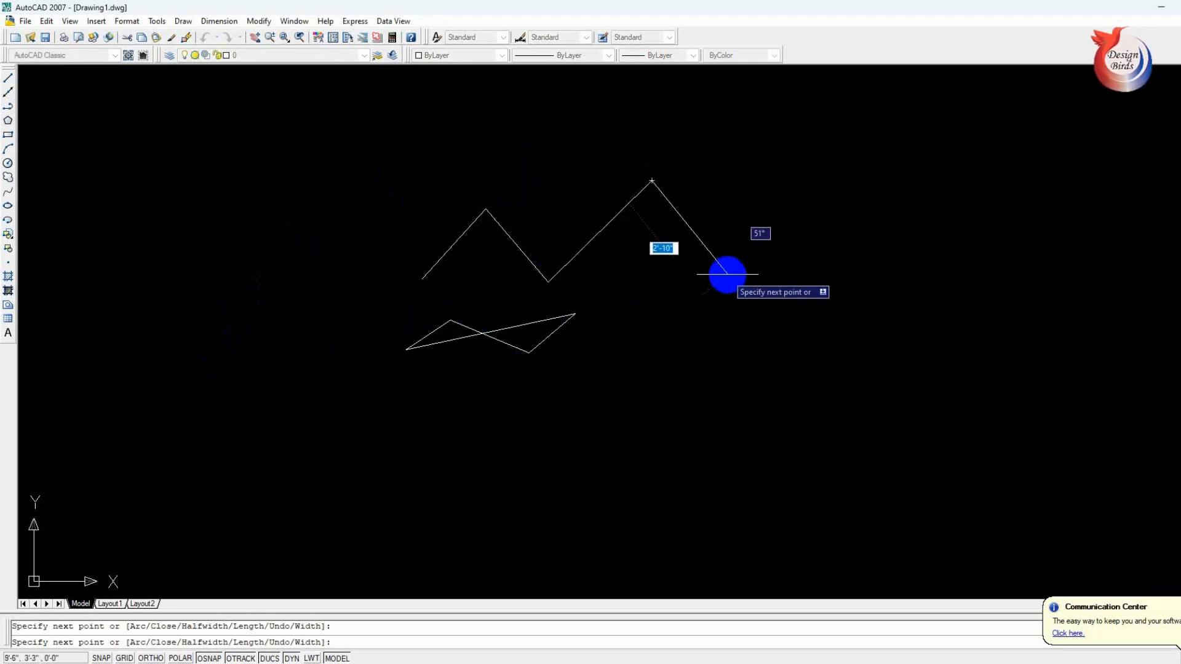
pyautogui.click(602, 397)
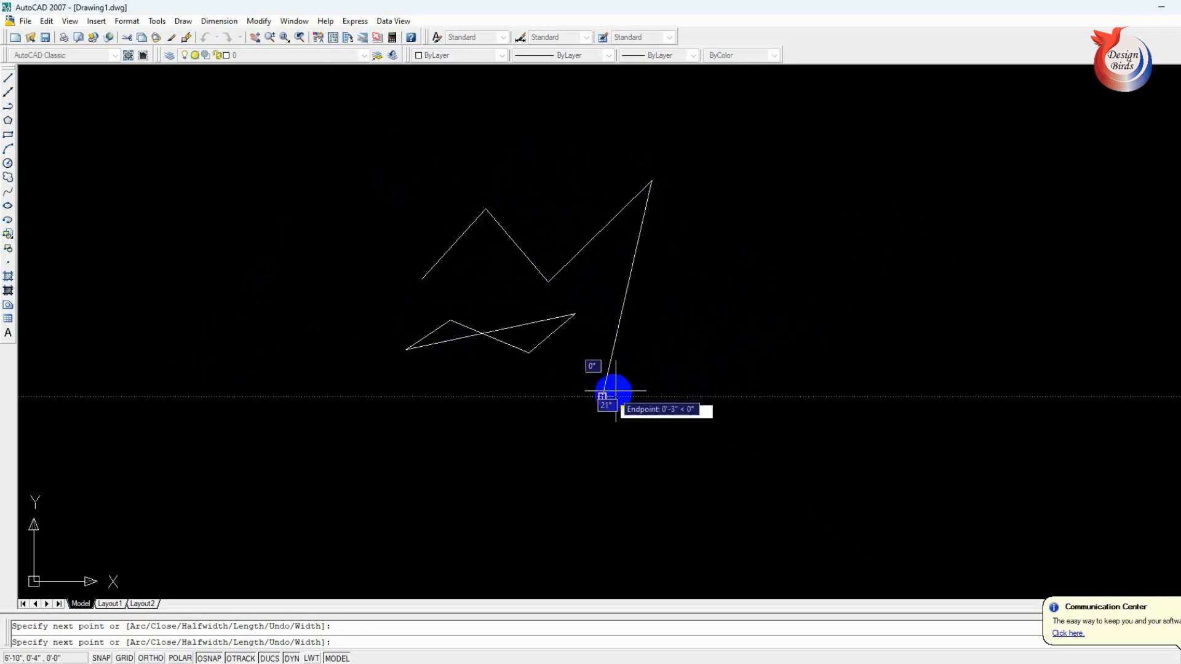
pyautogui.write('c')
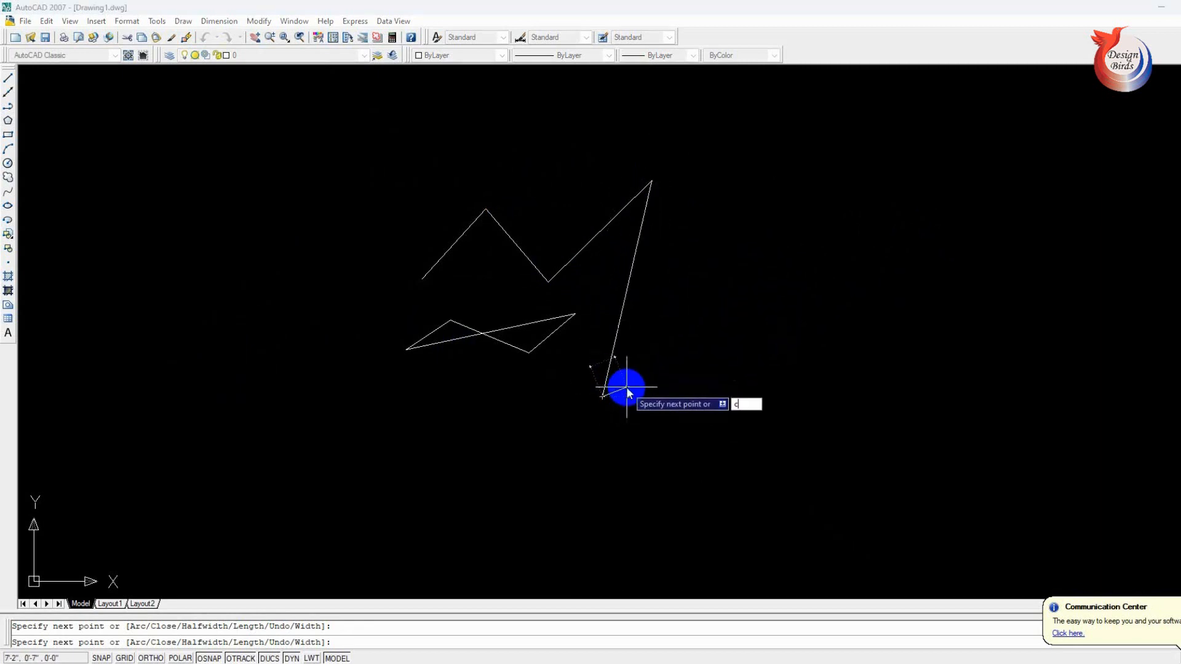
pyautogui.press('Return')
pyautogui.scroll(5, 422, 275)
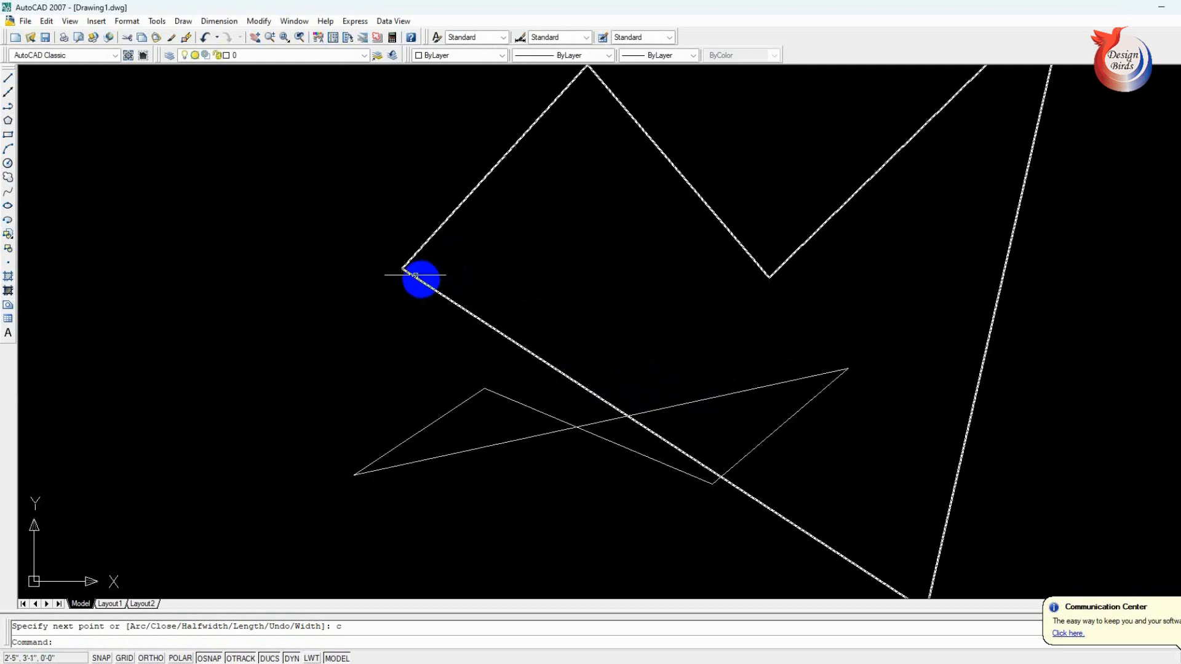
pyautogui.scroll(-4, 406, 257)
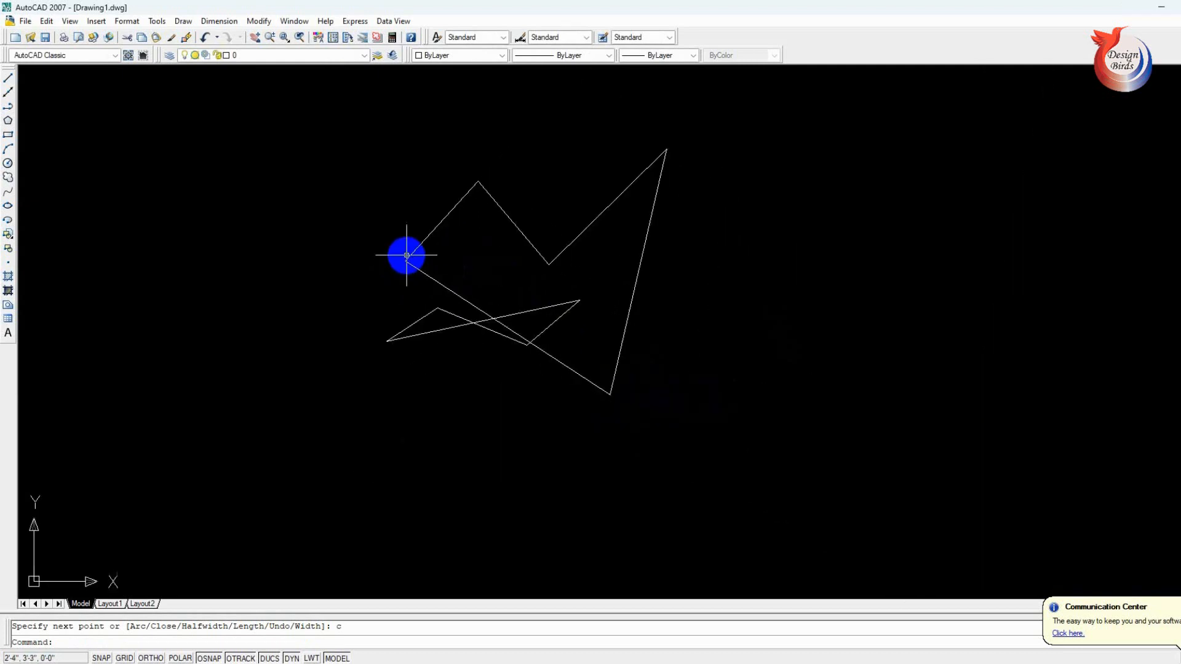
# - Erase both closed polylines
pyautogui.click(463, 313)
pyautogui.click(415, 344)
pyautogui.click(801, 133)
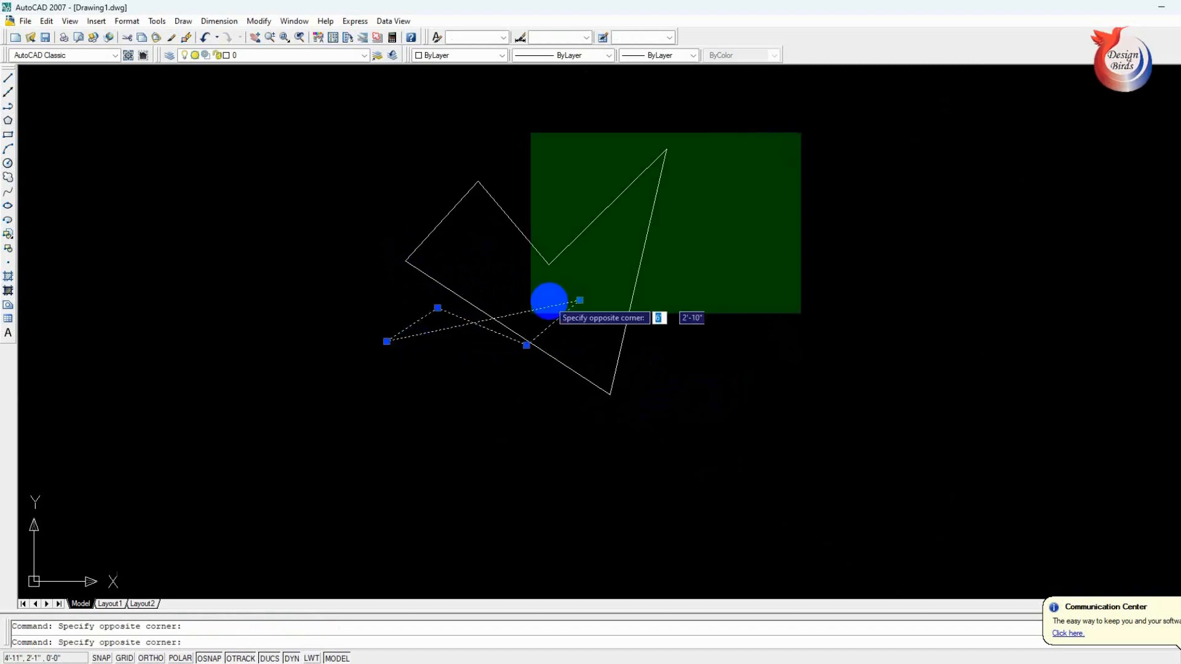
pyautogui.click(544, 305)
pyautogui.press('Delete')
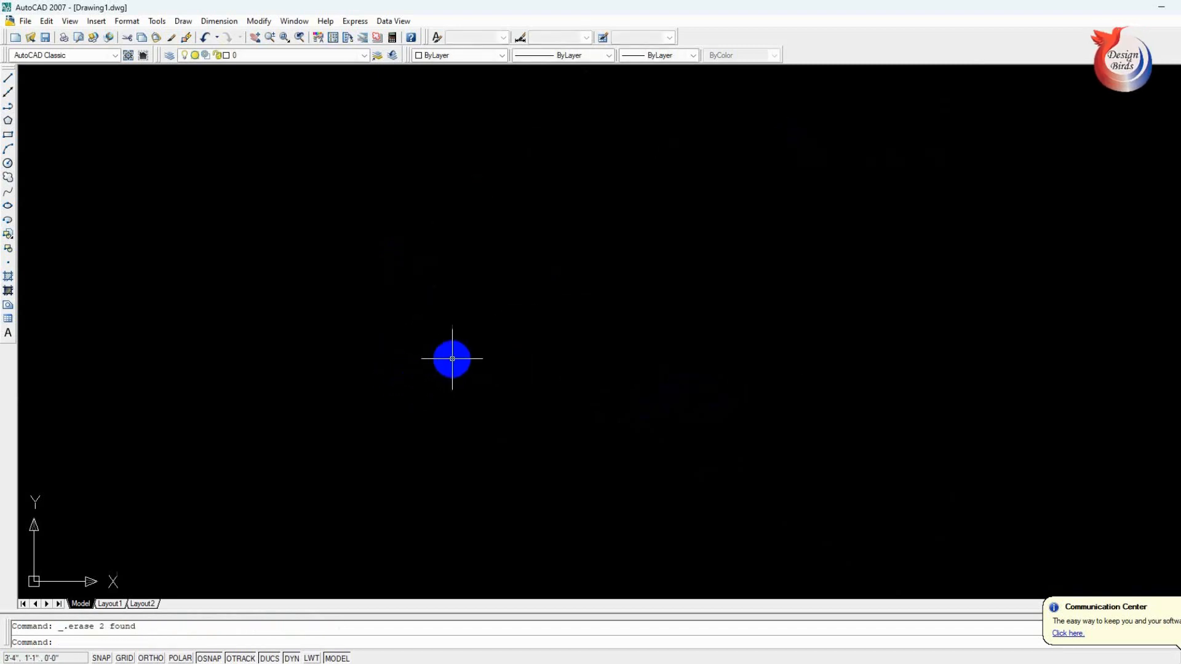
# - Start a new polyline and draw two straight segments, a rising one and a steeper falling one
pyautogui.write('pl')
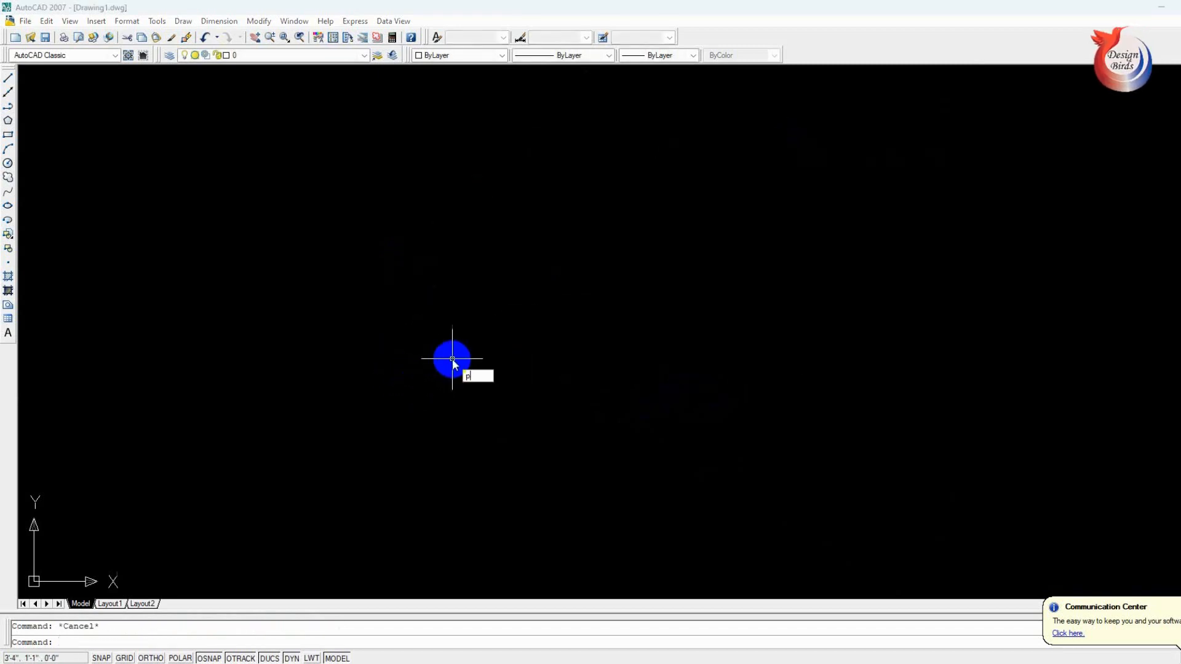
pyautogui.press('Return')
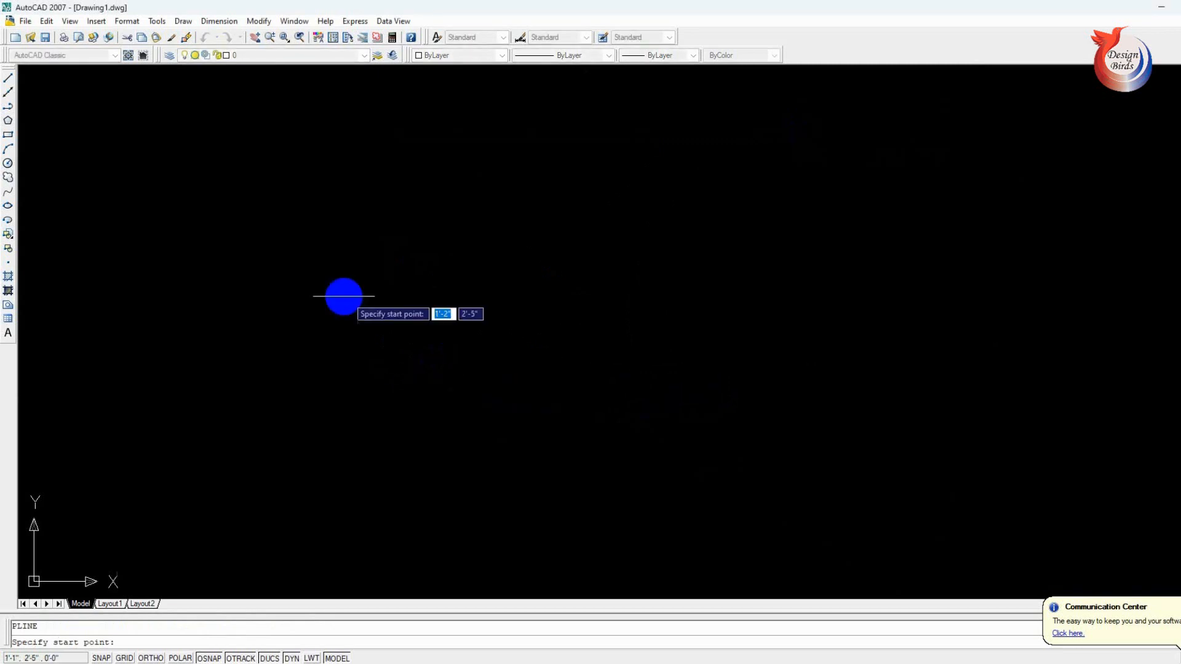
pyautogui.click(263, 279)
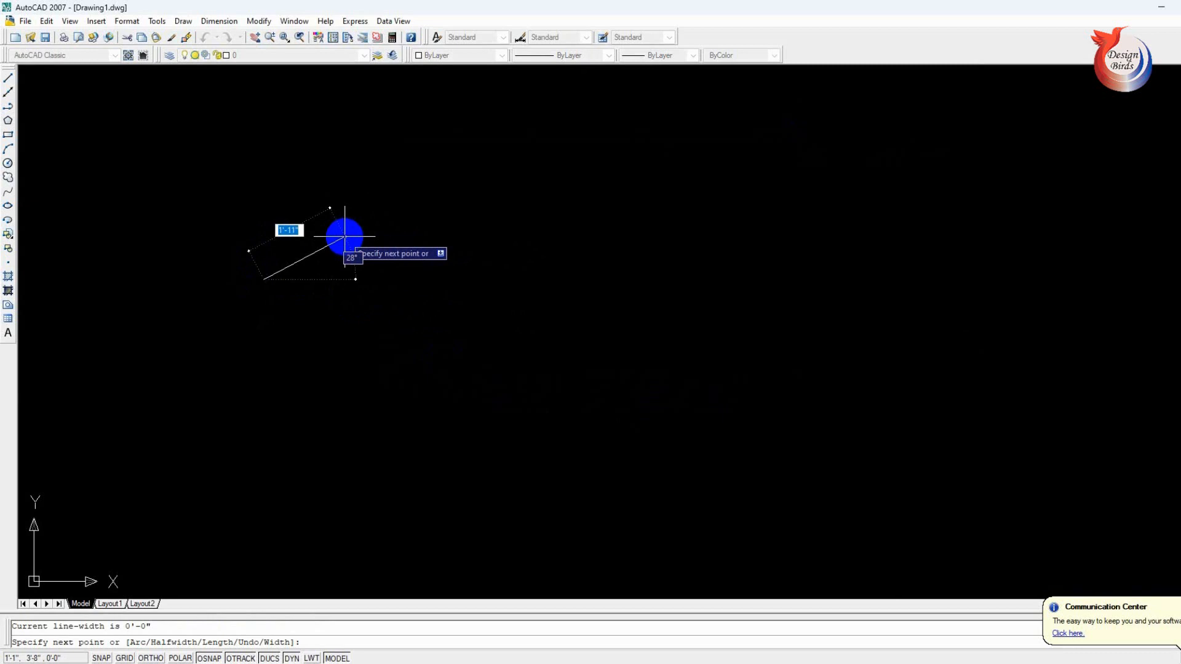
pyautogui.click(392, 224)
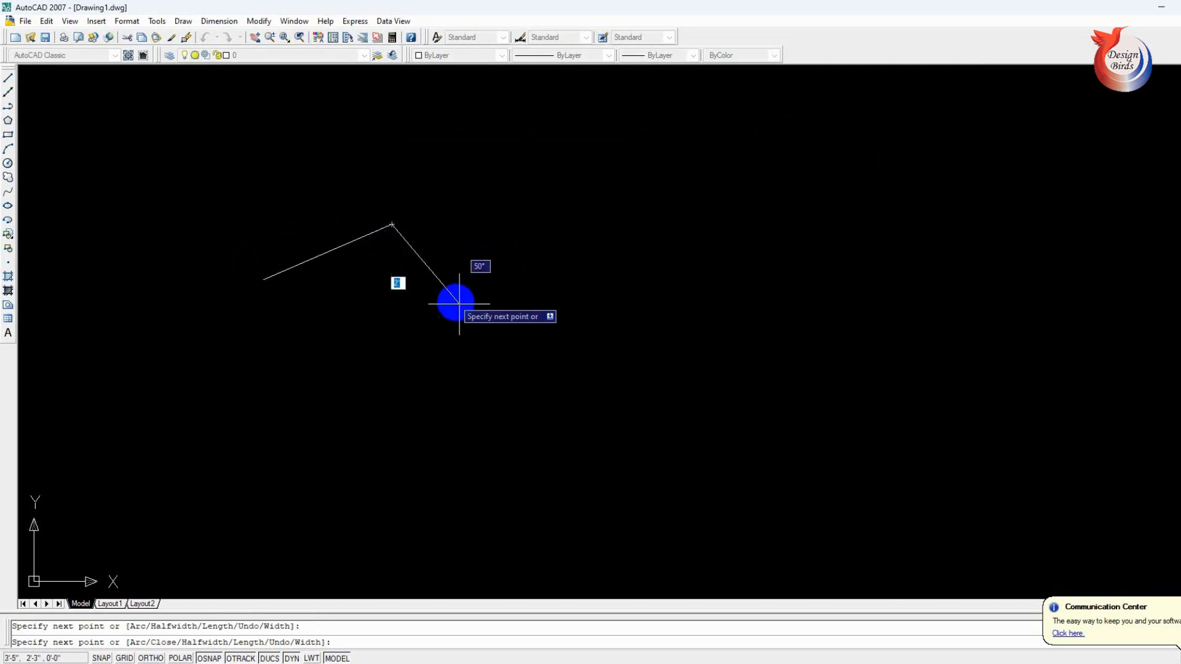
pyautogui.click(455, 300)
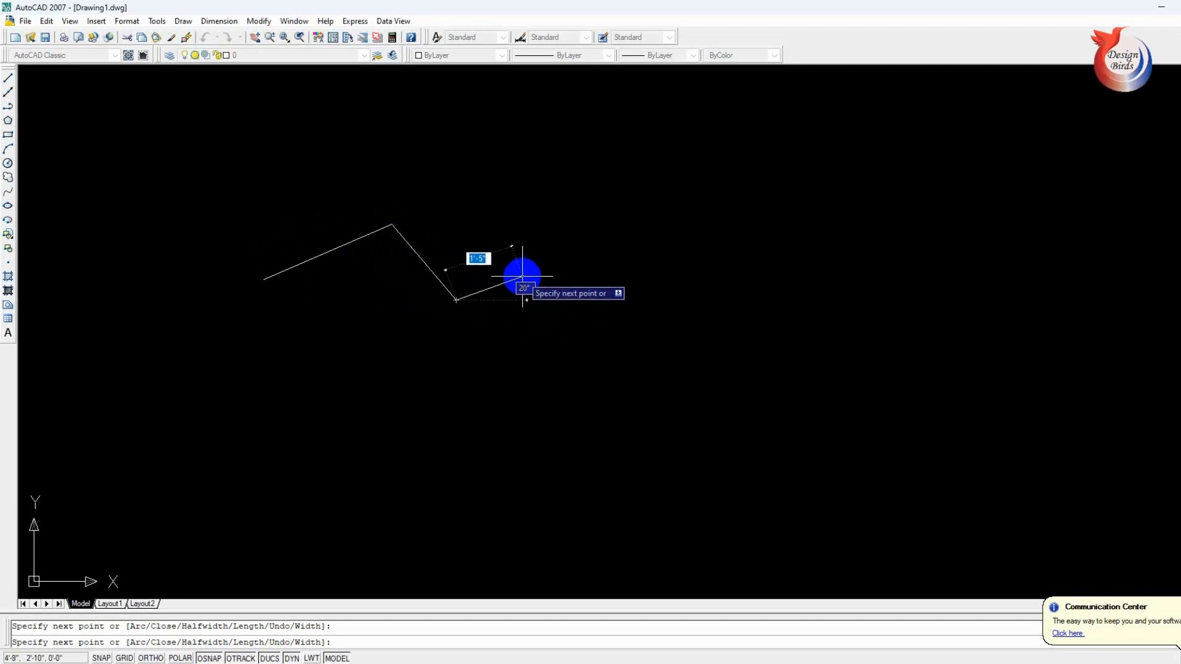
# - Continue the polyline with the Arc option, adding one downward-bulging arc spanning about 1'-8", and end the command
pyautogui.write('a')
pyautogui.press('Return')
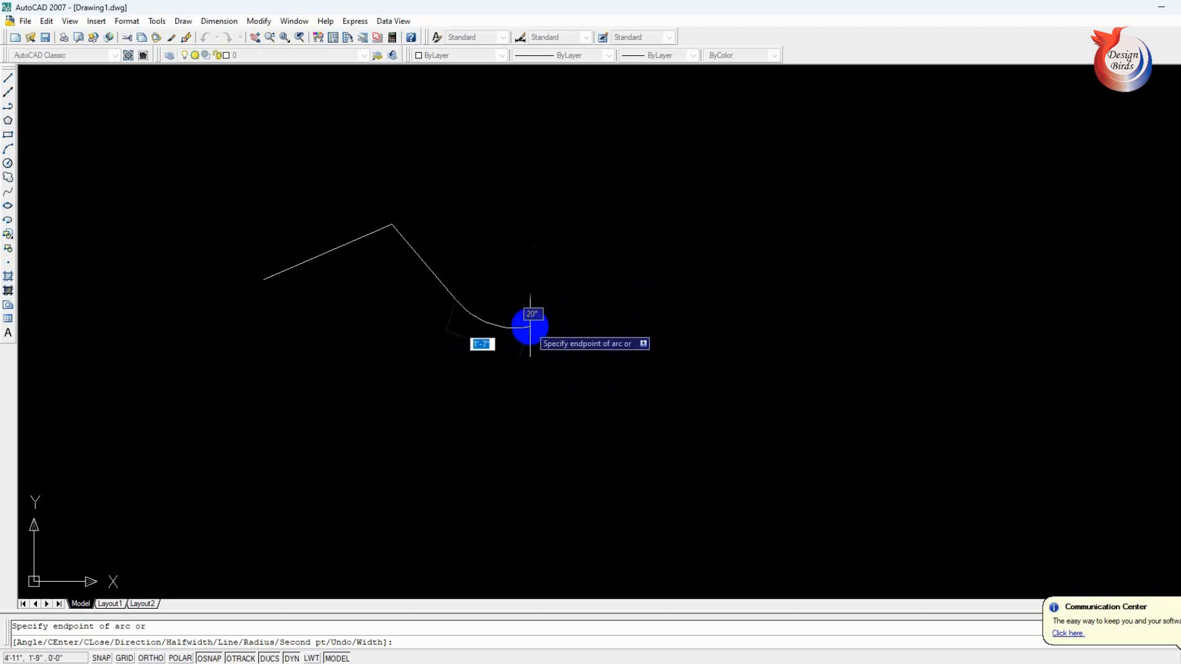
pyautogui.scroll(2, 530, 297)
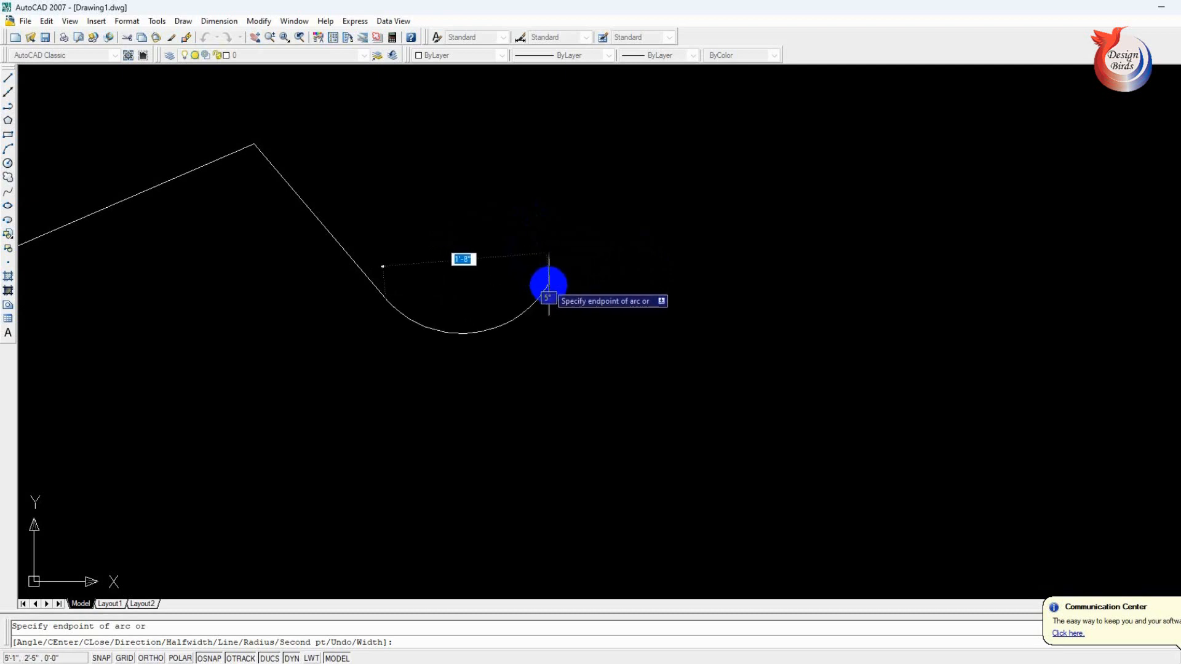
pyautogui.click(547, 289)
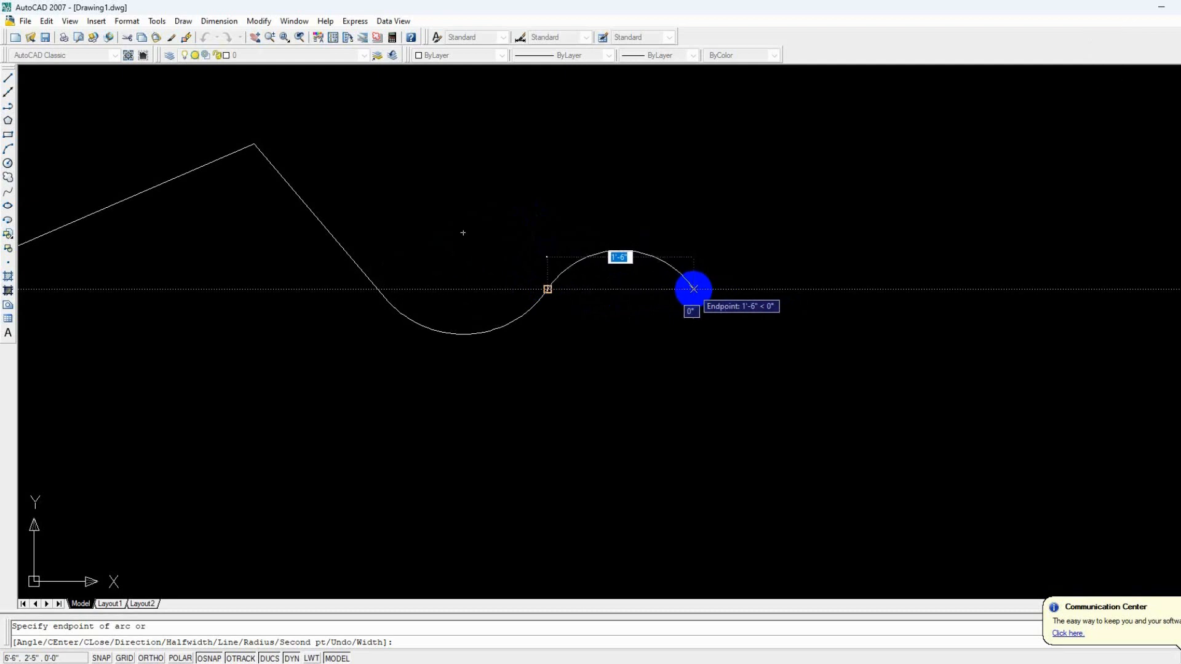
pyautogui.scroll(-2, 692, 289)
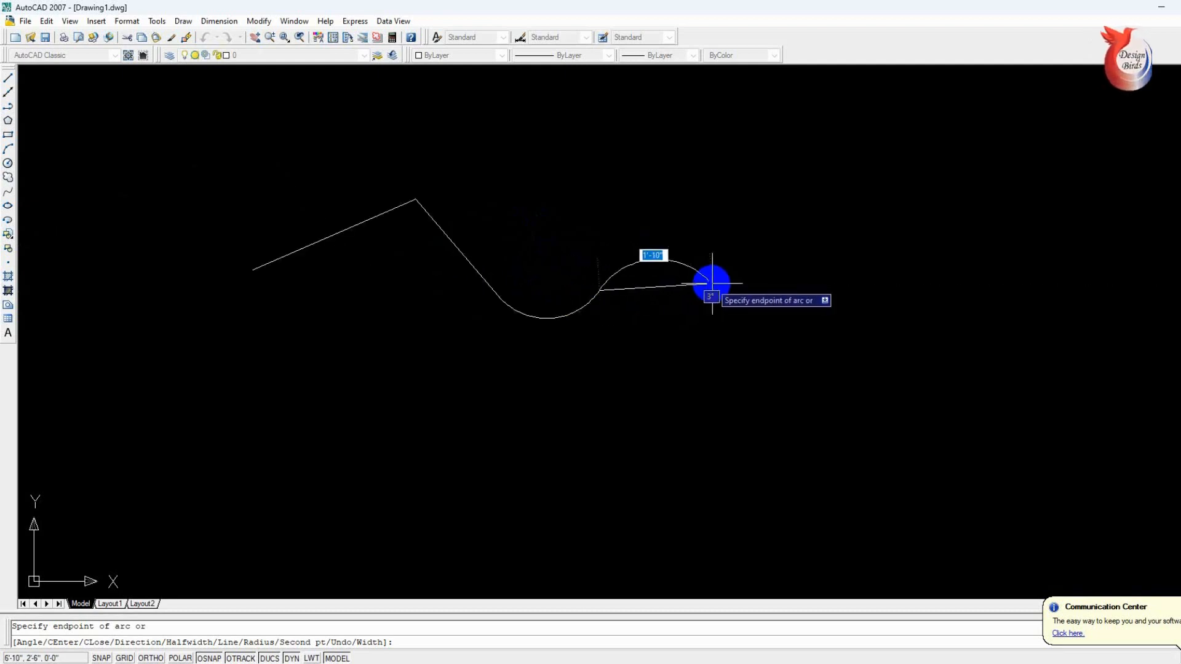
pyautogui.press('Return')
# - Erase the polyline that ends in a single arc
pyautogui.click(763, 188)
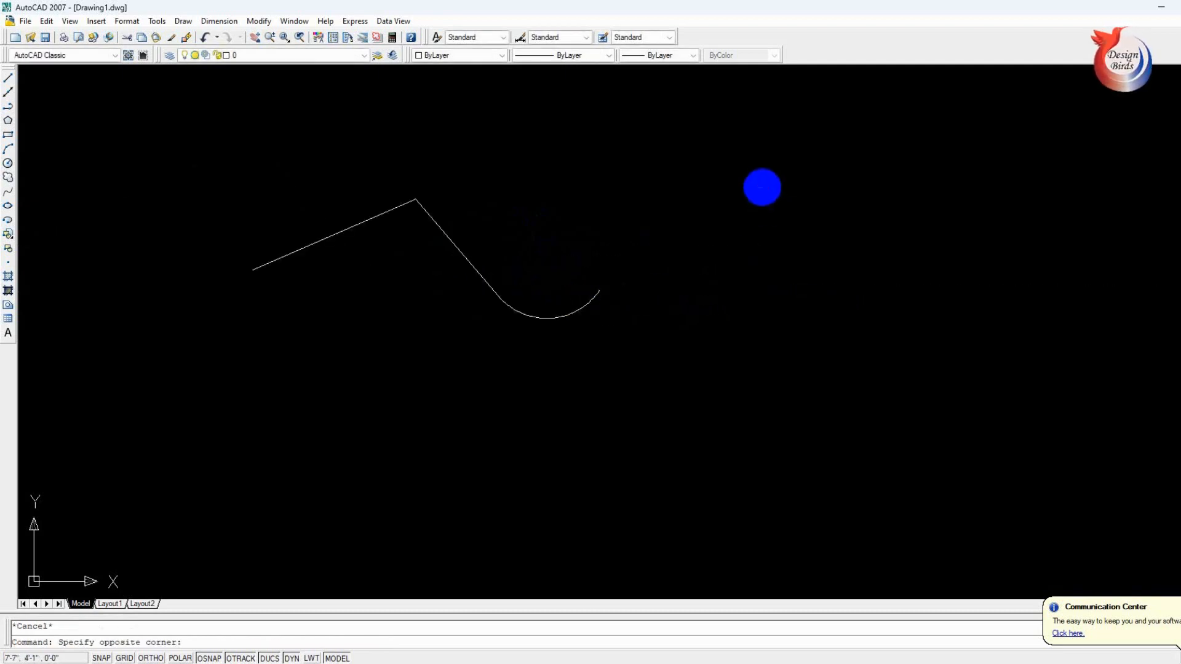
pyautogui.click(95, 372)
pyautogui.press('Escape')
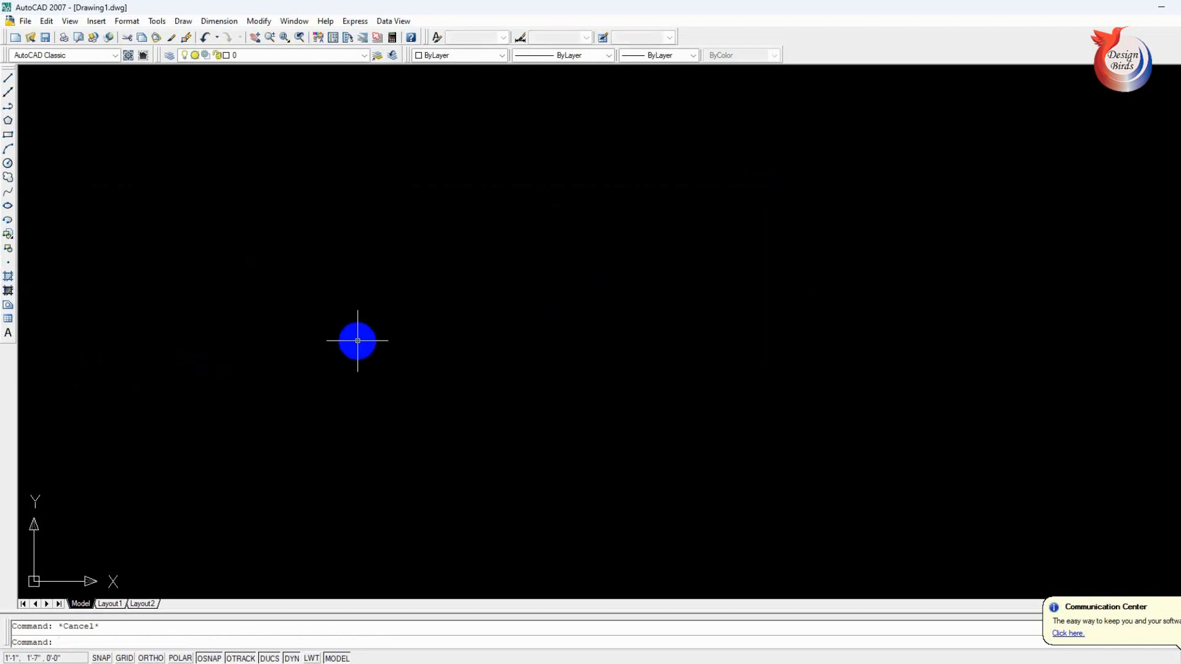
# - Draw a new polyline with three straight zigzag segments going up, down and up again
pyautogui.write('p')
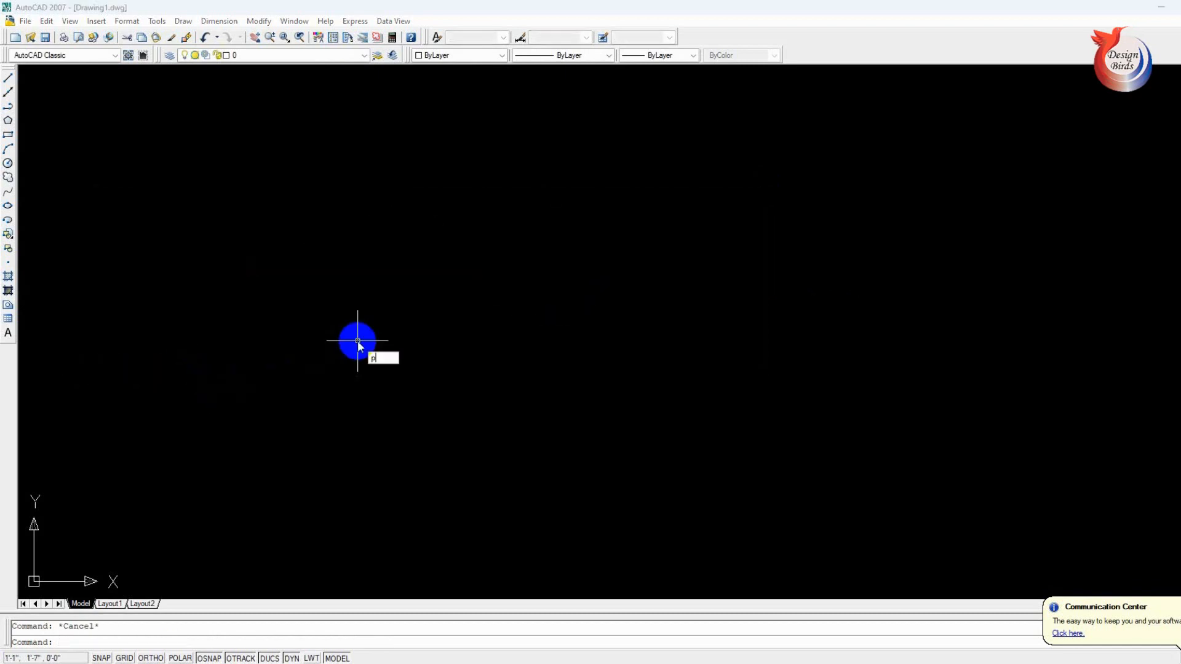
pyautogui.write('l')
pyautogui.press('Return')
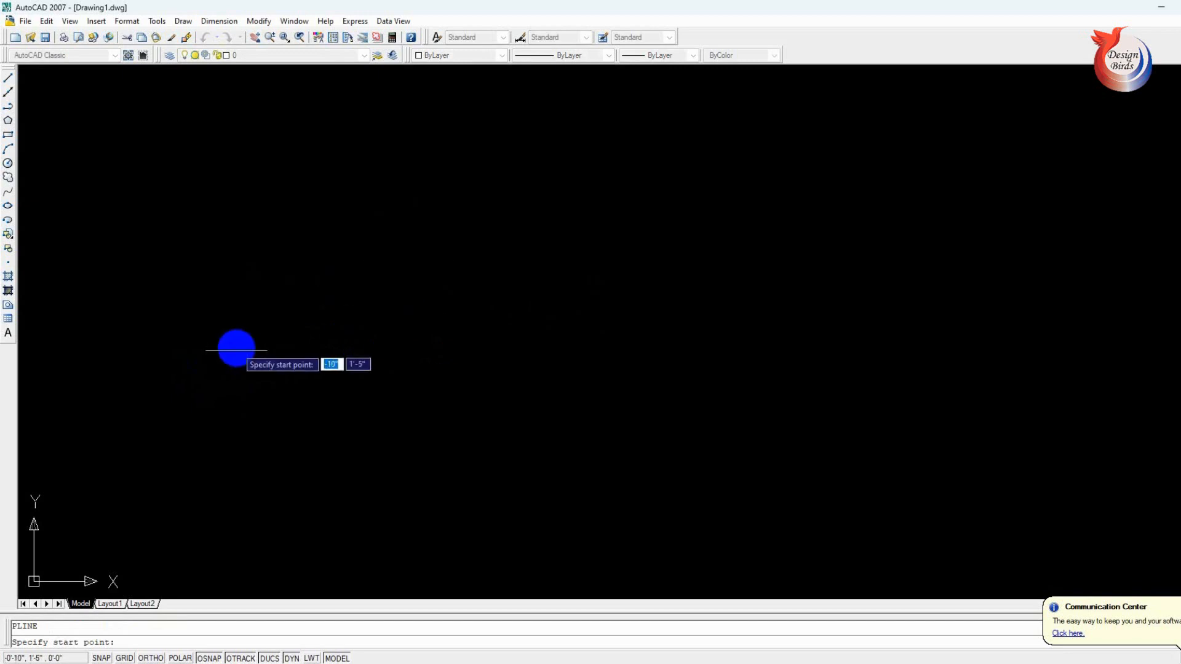
pyautogui.click(209, 329)
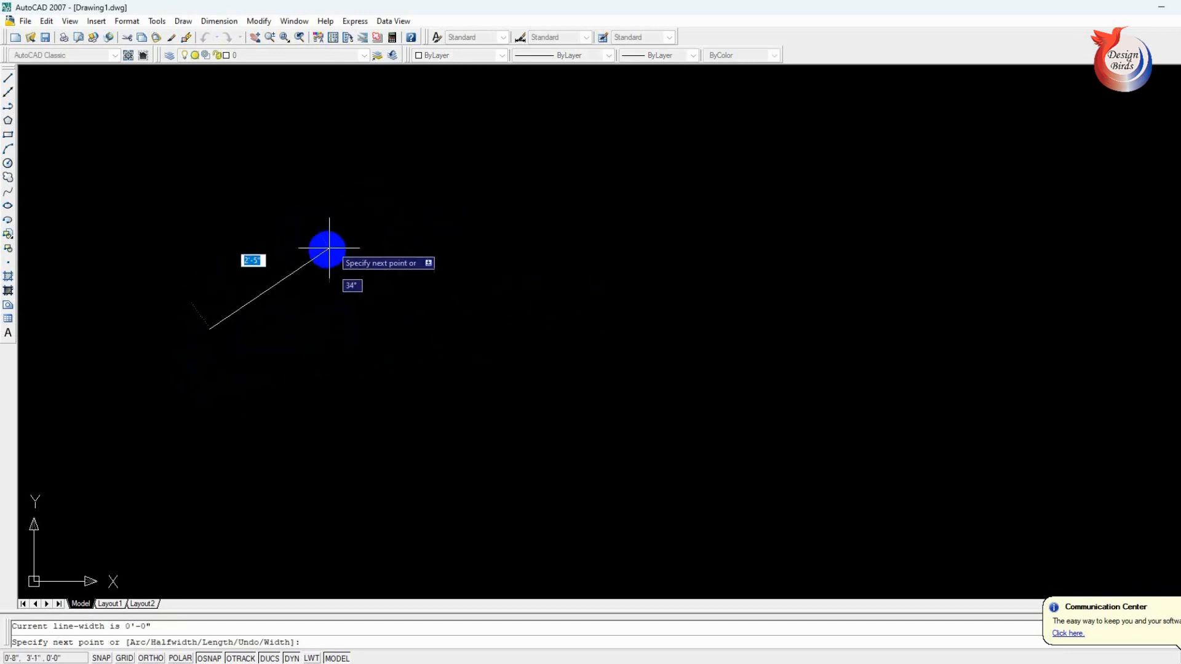
pyautogui.click(321, 256)
pyautogui.click(430, 368)
pyautogui.click(532, 247)
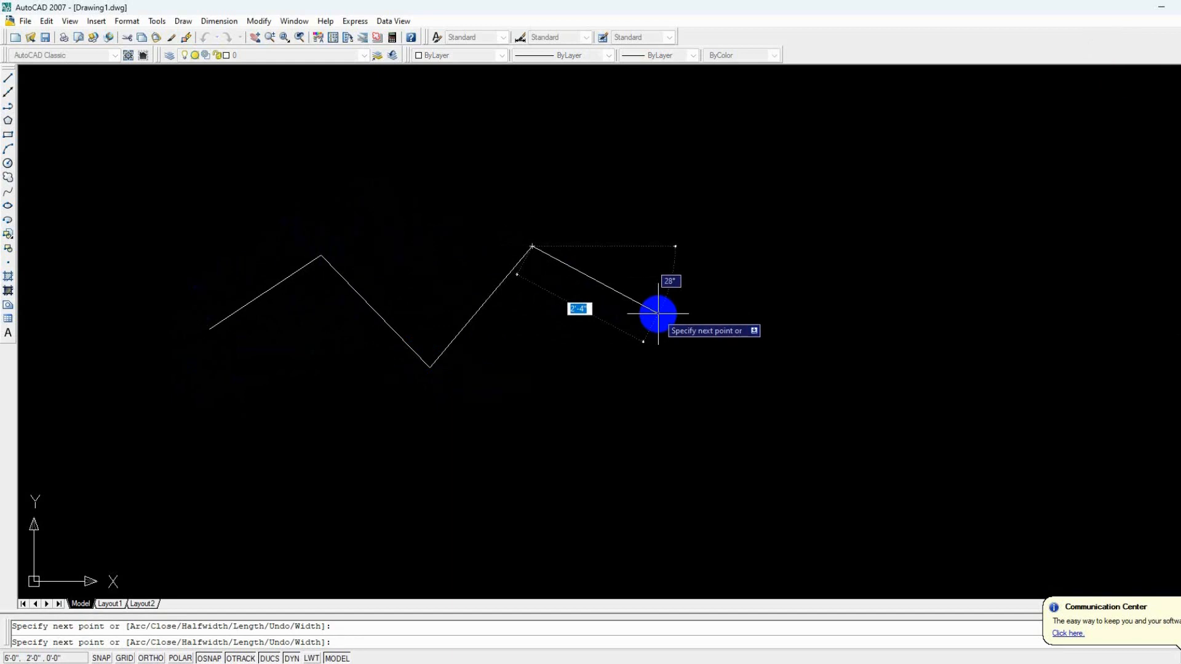
# - Extend the zigzag with the Arc option, adding two tangent arcs that form an S-shaped curve, and finish the polyline
pyautogui.write('a')
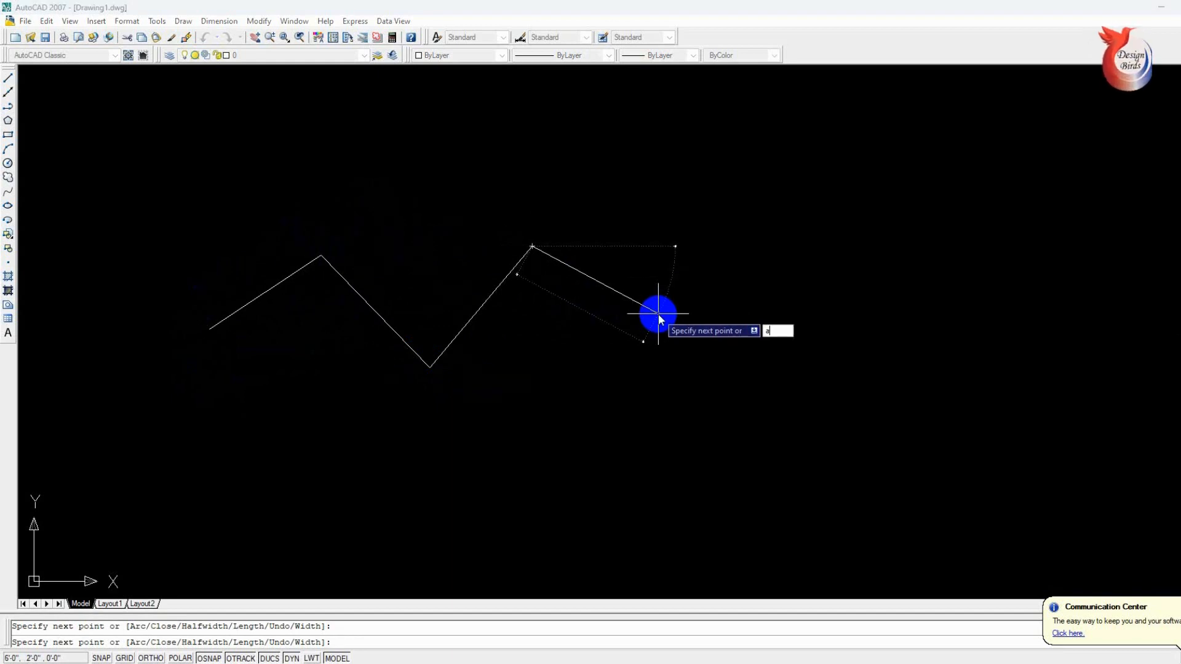
pyautogui.press('Return')
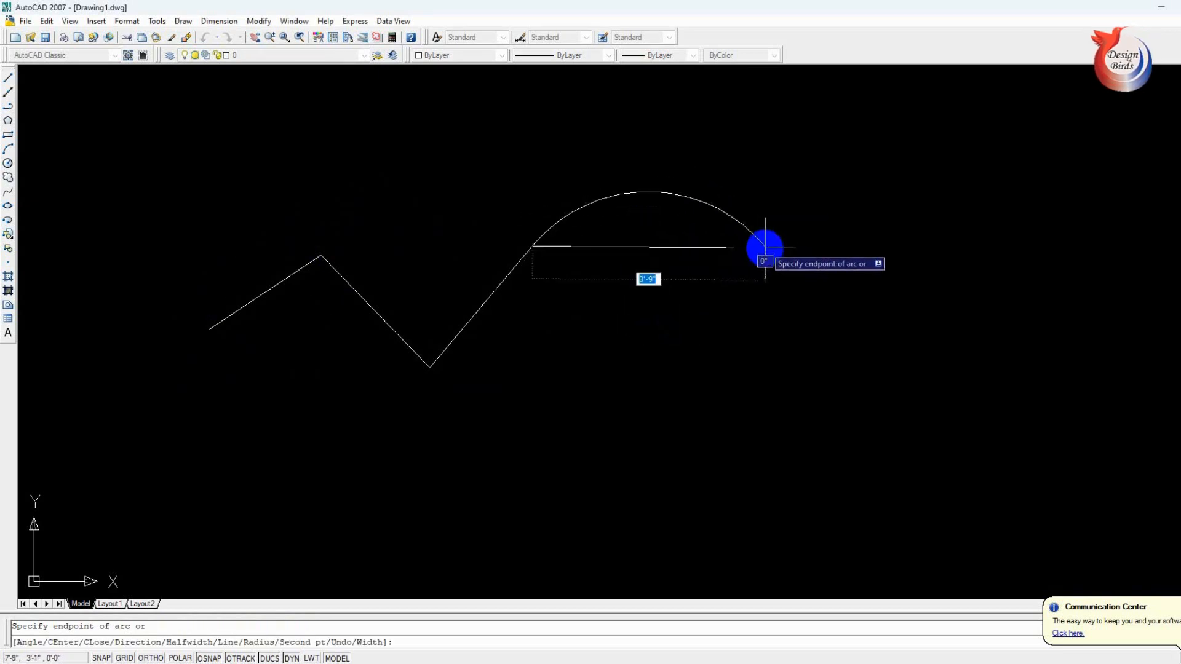
pyautogui.click(643, 315)
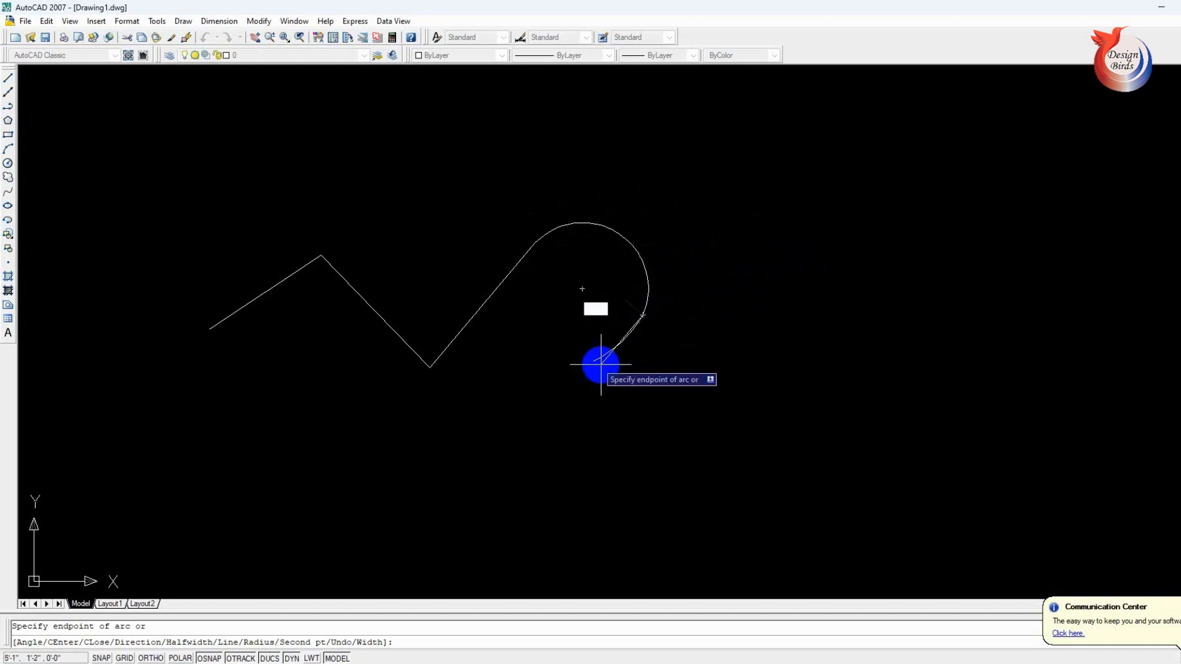
pyautogui.click(747, 332)
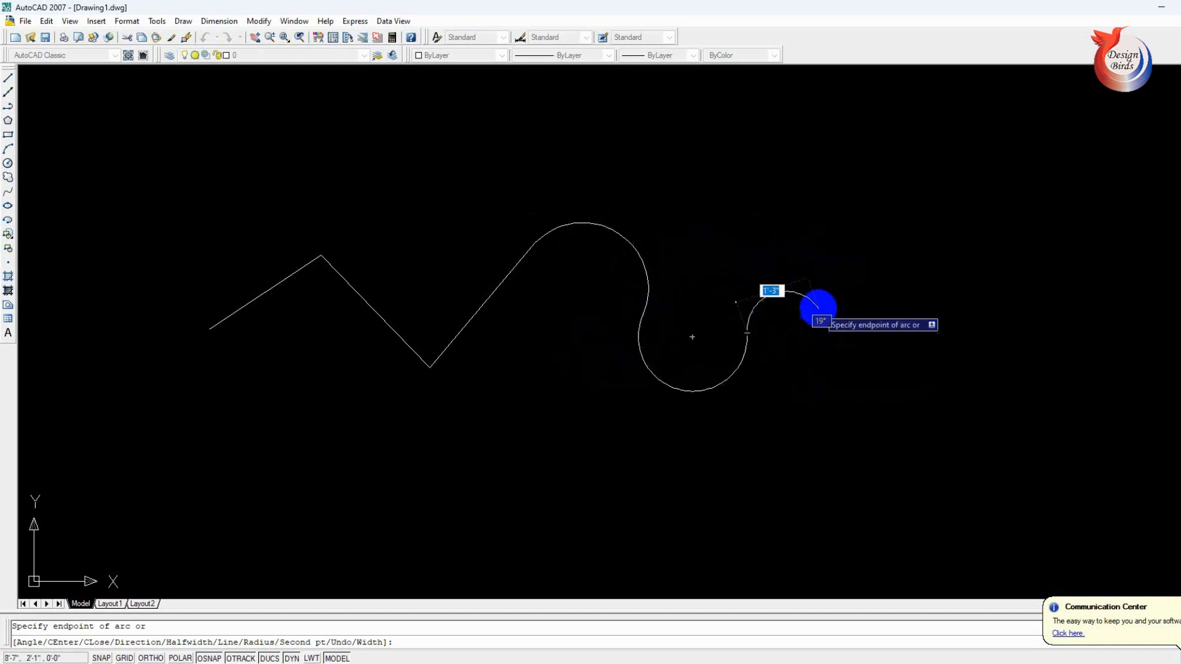
pyautogui.press('Return')
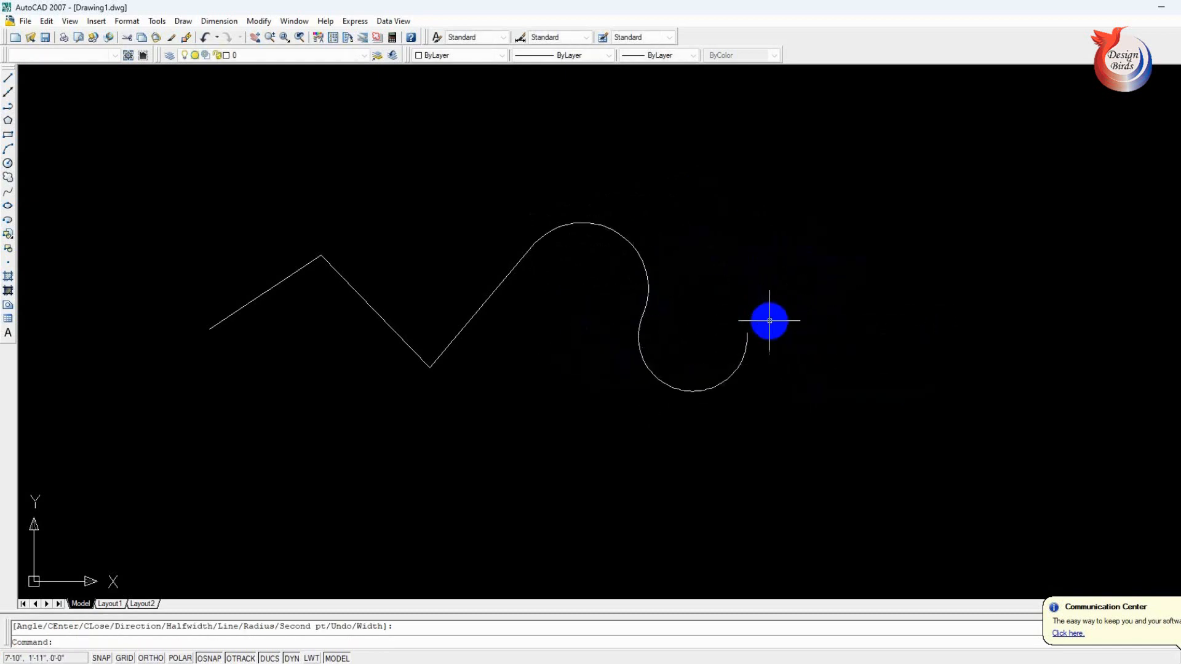
# - Start a second polyline above the first and draw three straight zigzag segments
pyautogui.scroll(-1, 652, 349)
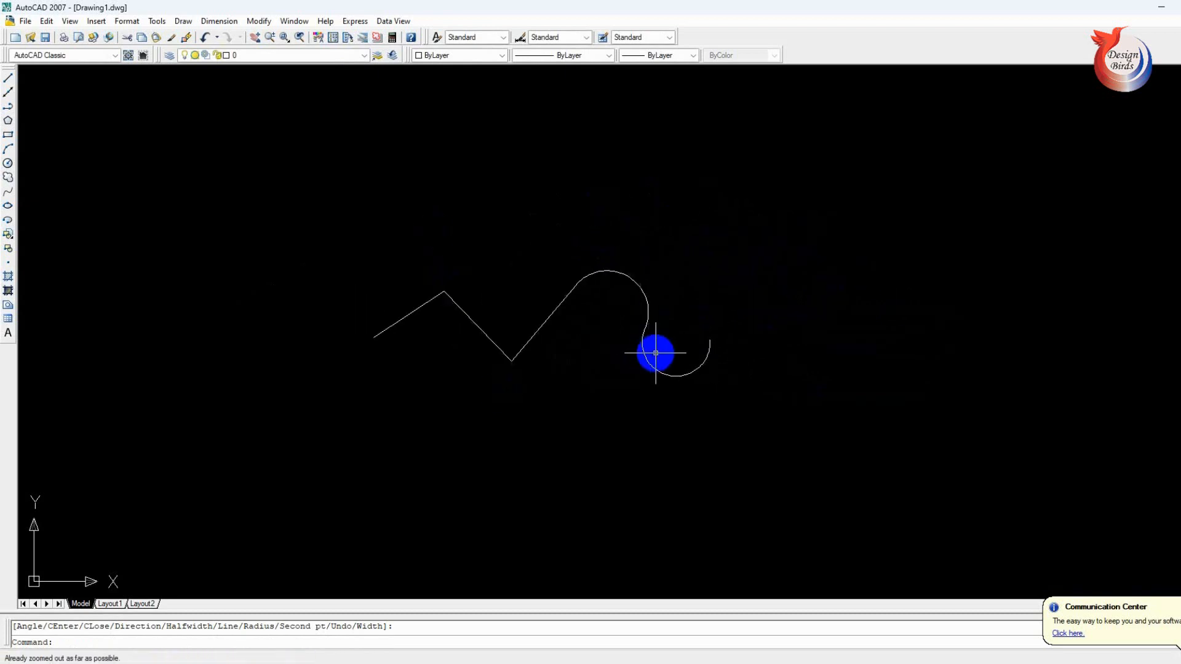
pyautogui.press('Escape')
pyautogui.write('p')
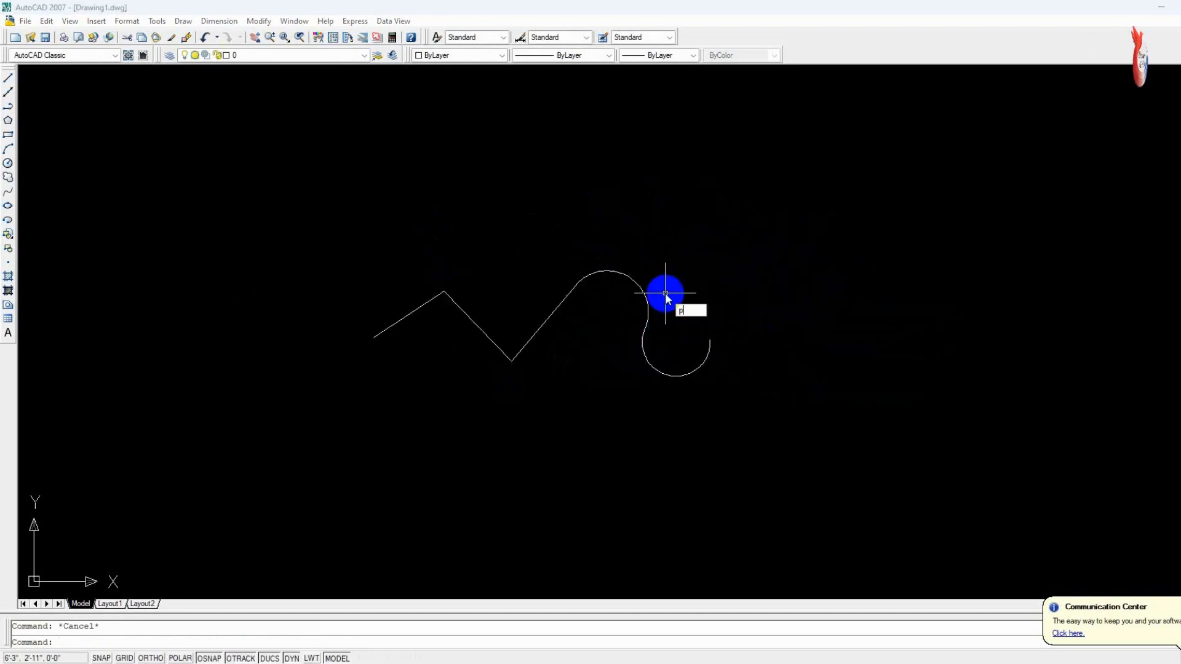
pyautogui.write('l')
pyautogui.press('Return')
pyautogui.click(358, 262)
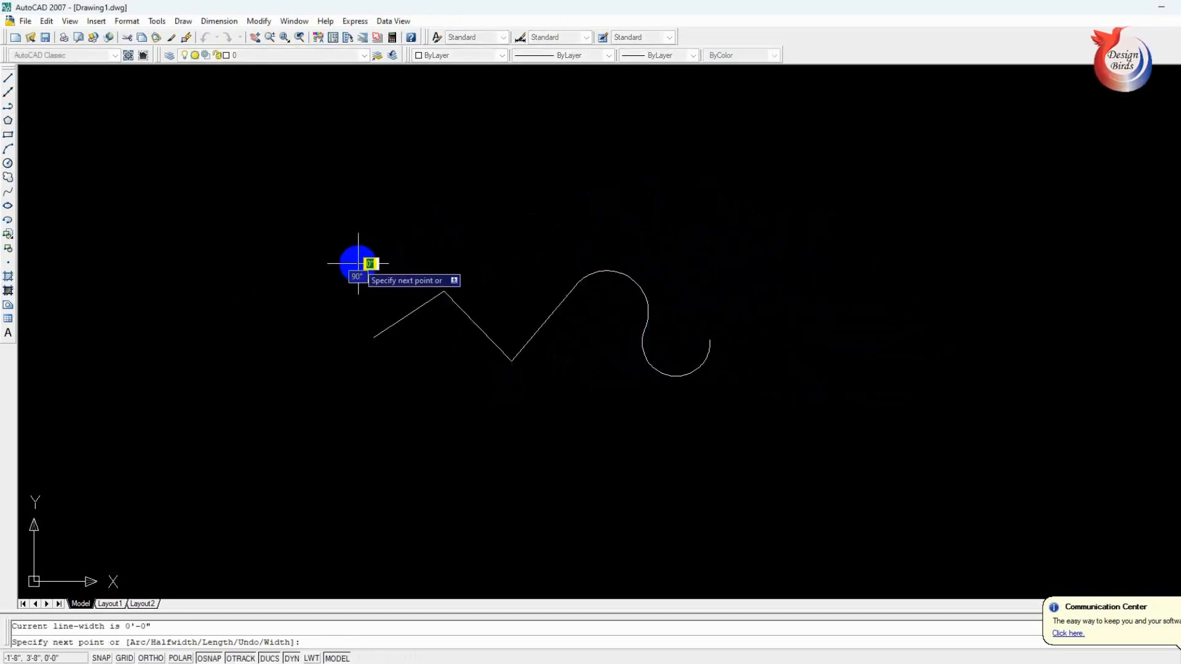
pyautogui.click(456, 201)
pyautogui.click(518, 264)
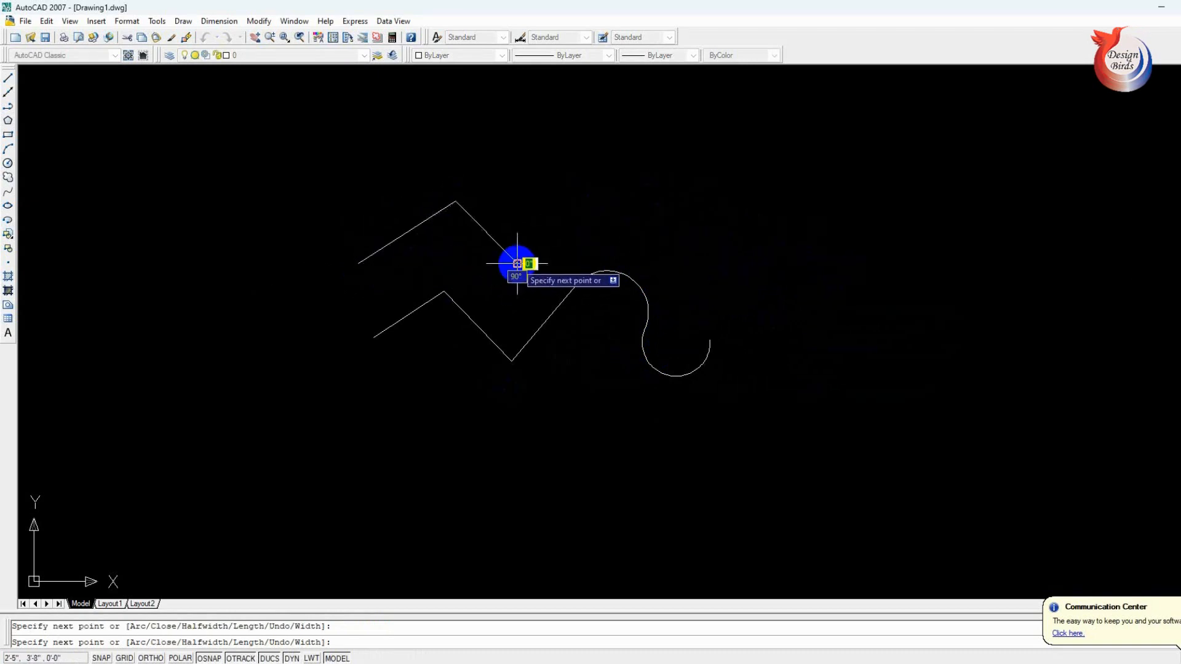
pyautogui.click(607, 194)
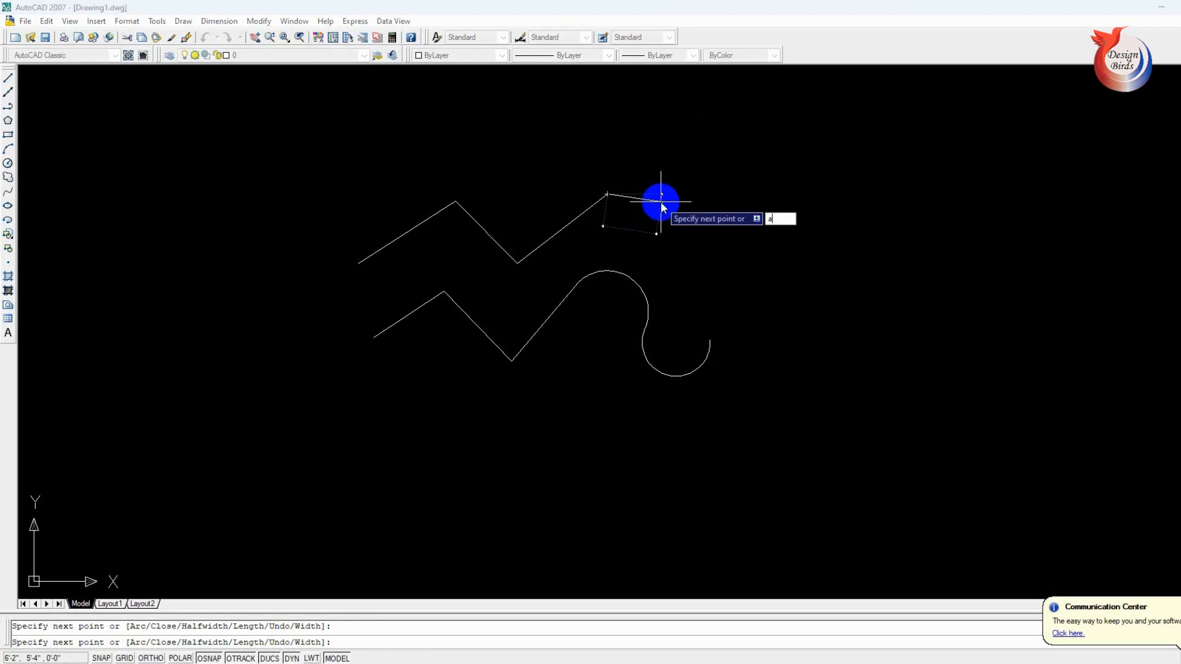
# - Add an arc with an included angle of 20 degrees rising from the upper zigzag's end, and finish the polyline
pyautogui.write('a')
pyautogui.press('Return')
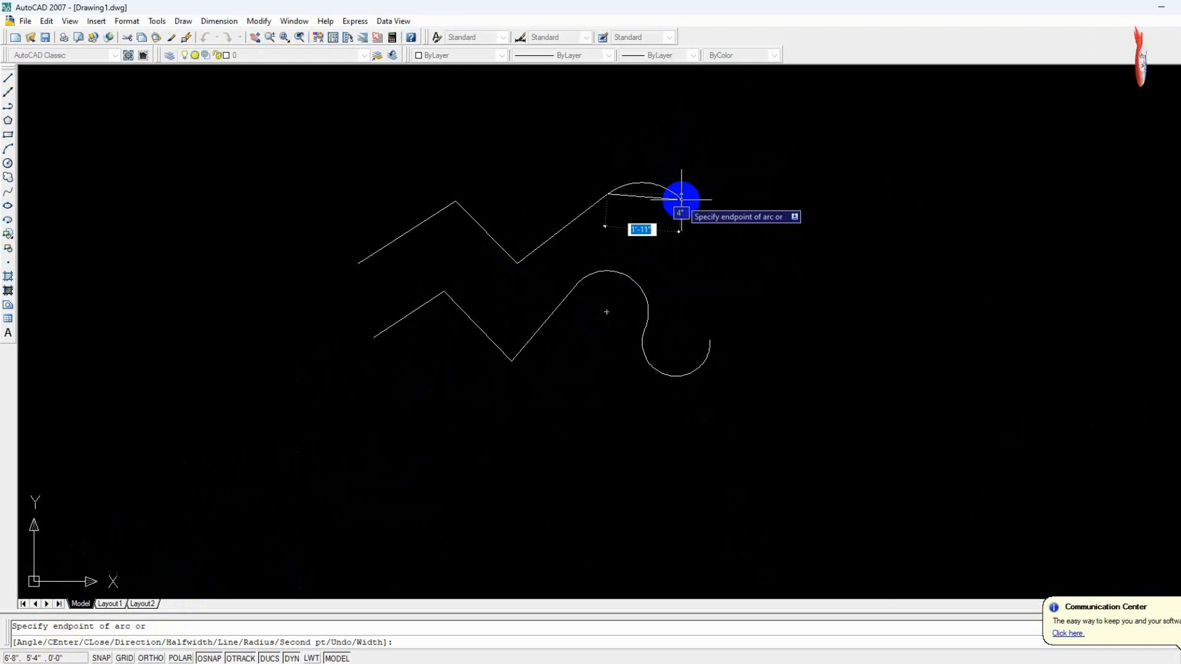
pyautogui.write('20')
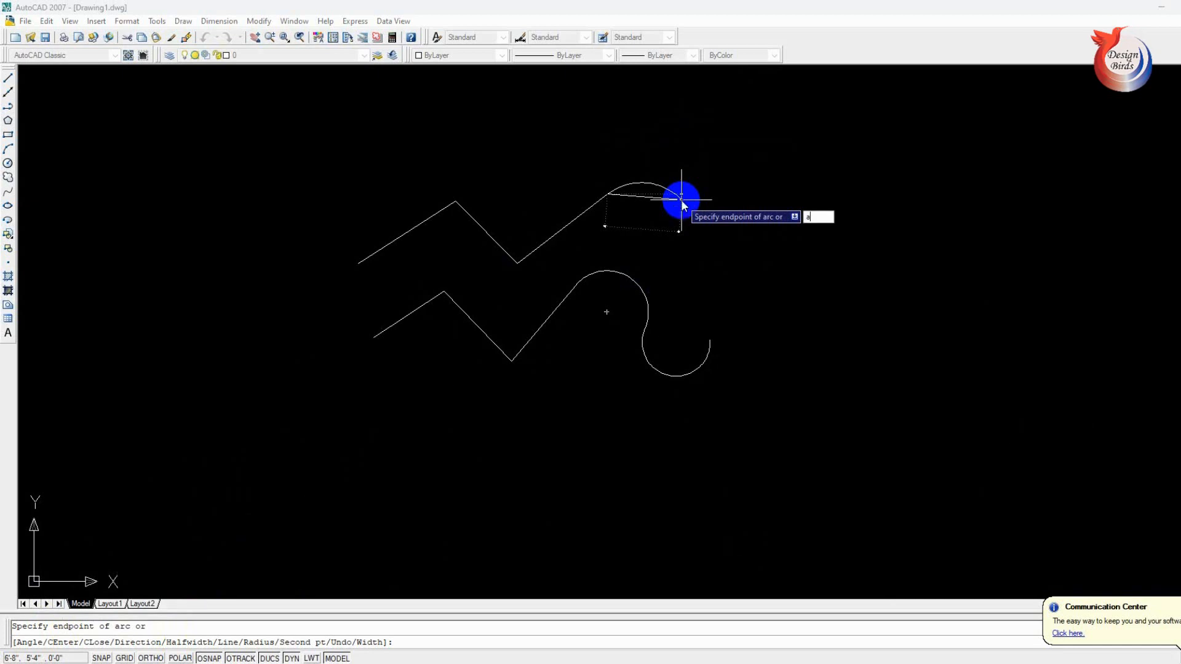
pyautogui.press('Return')
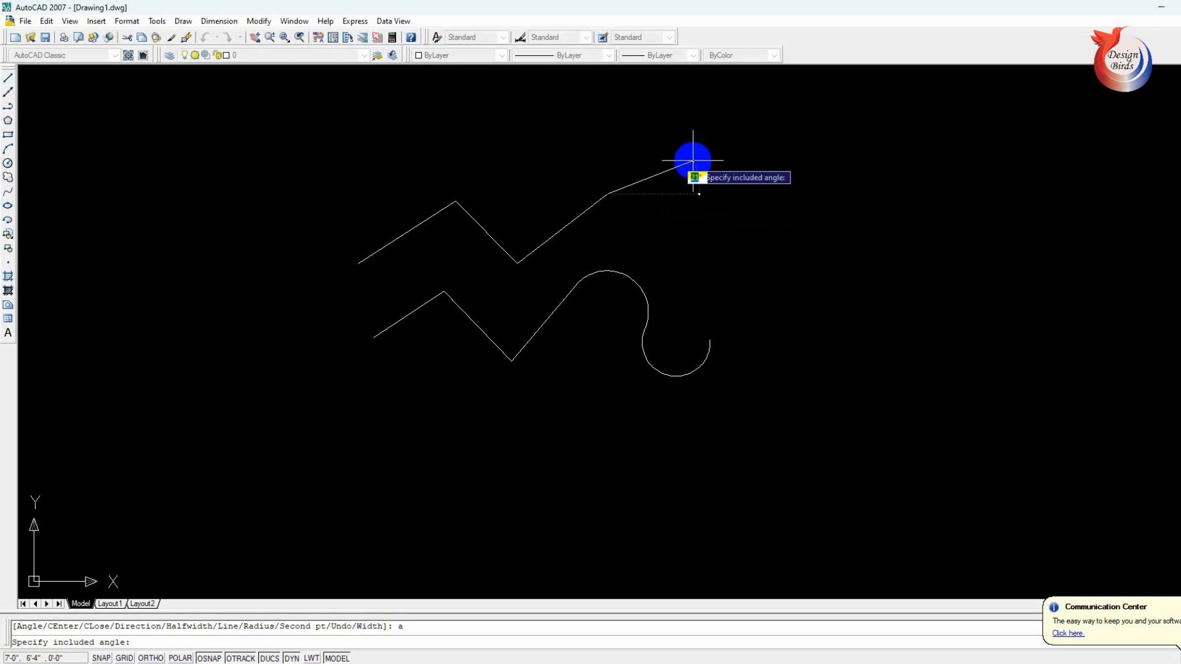
pyautogui.write('2')
pyautogui.press('Return')
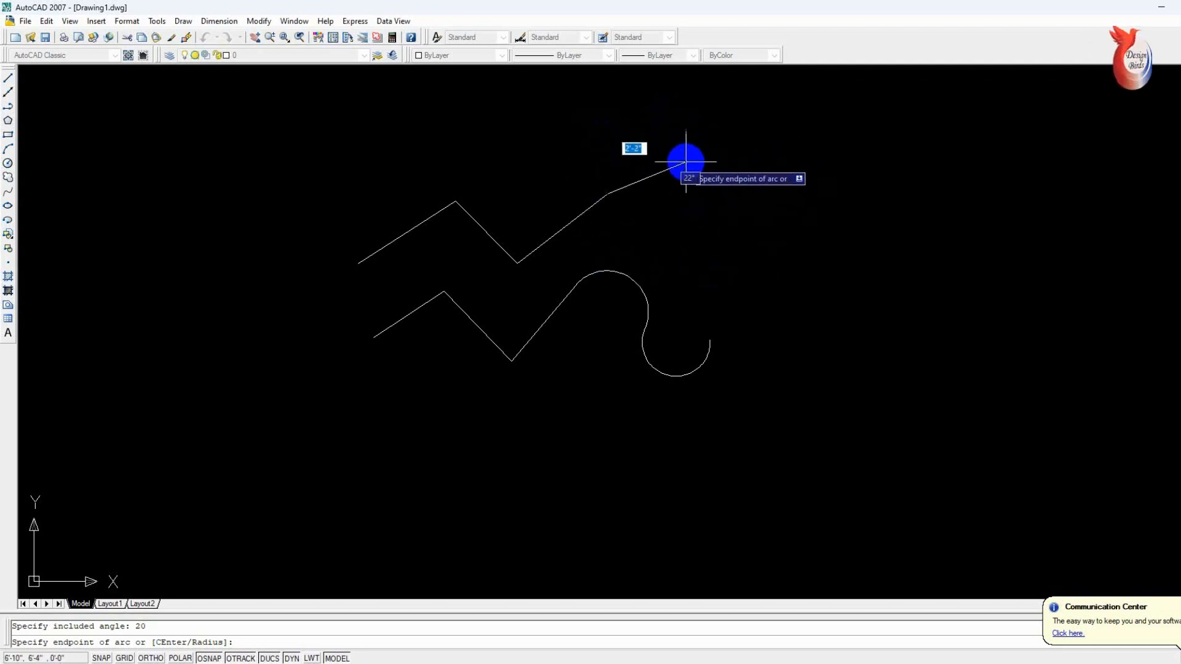
pyautogui.scroll(-2, 615, 236)
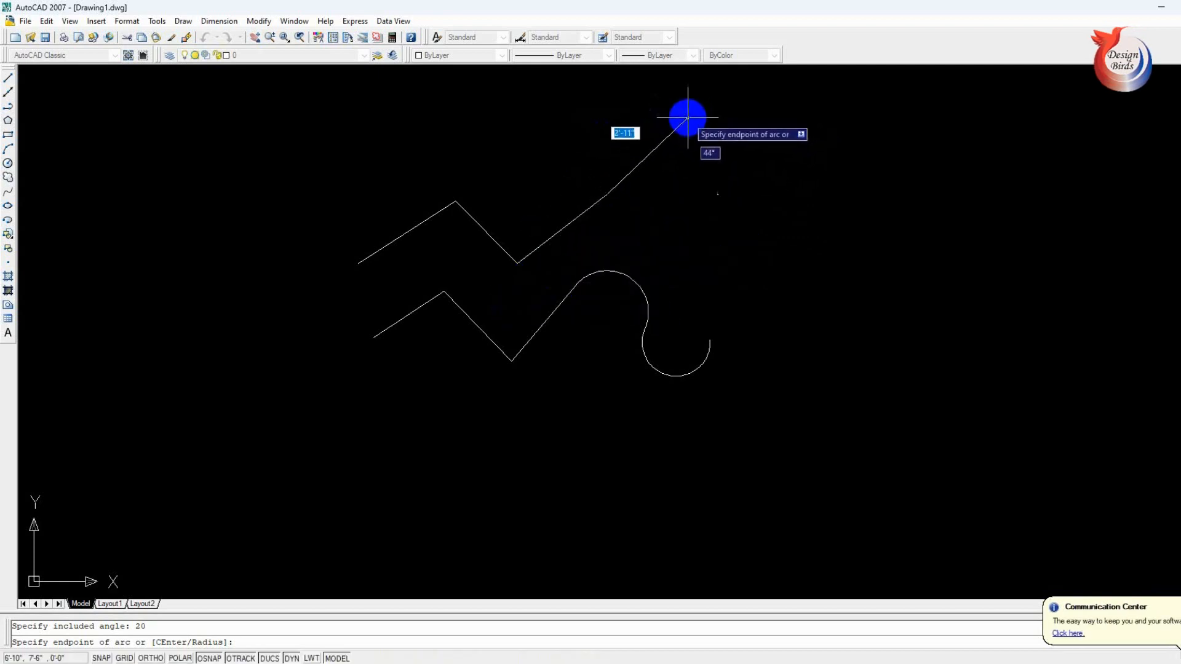
pyautogui.click(667, 135)
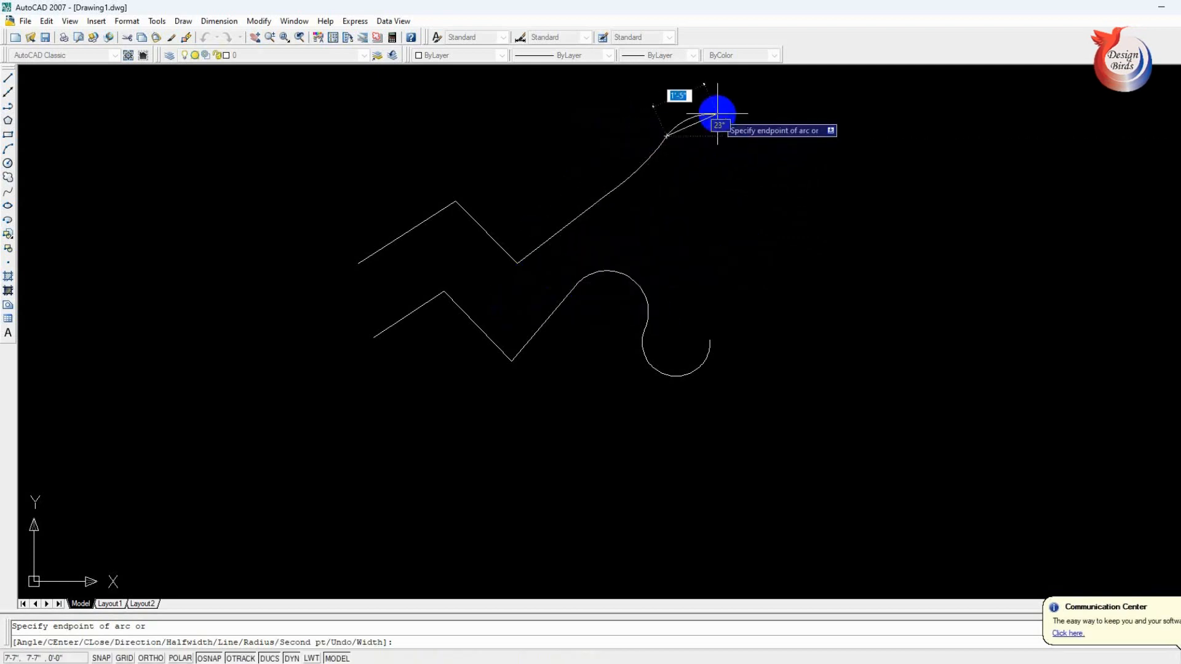
pyautogui.press('Return')
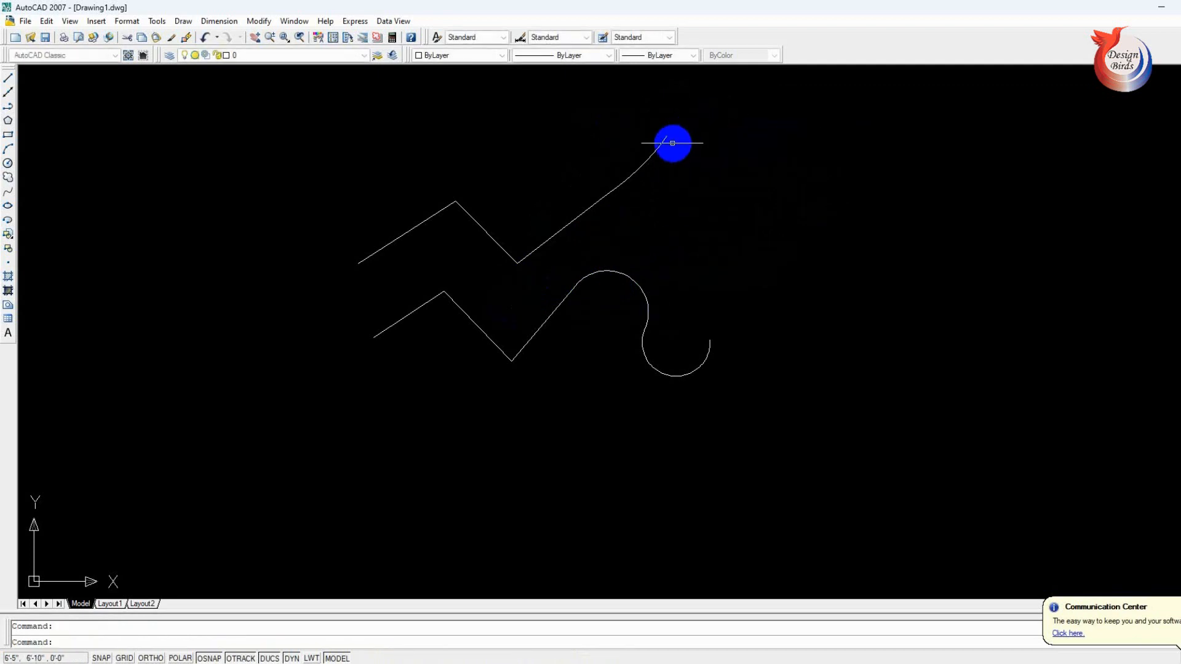
# - Select the upper polyline and examine the shallow arc at its end
pyautogui.scroll(5, 673, 142)
pyautogui.scroll(-5, 609, 240)
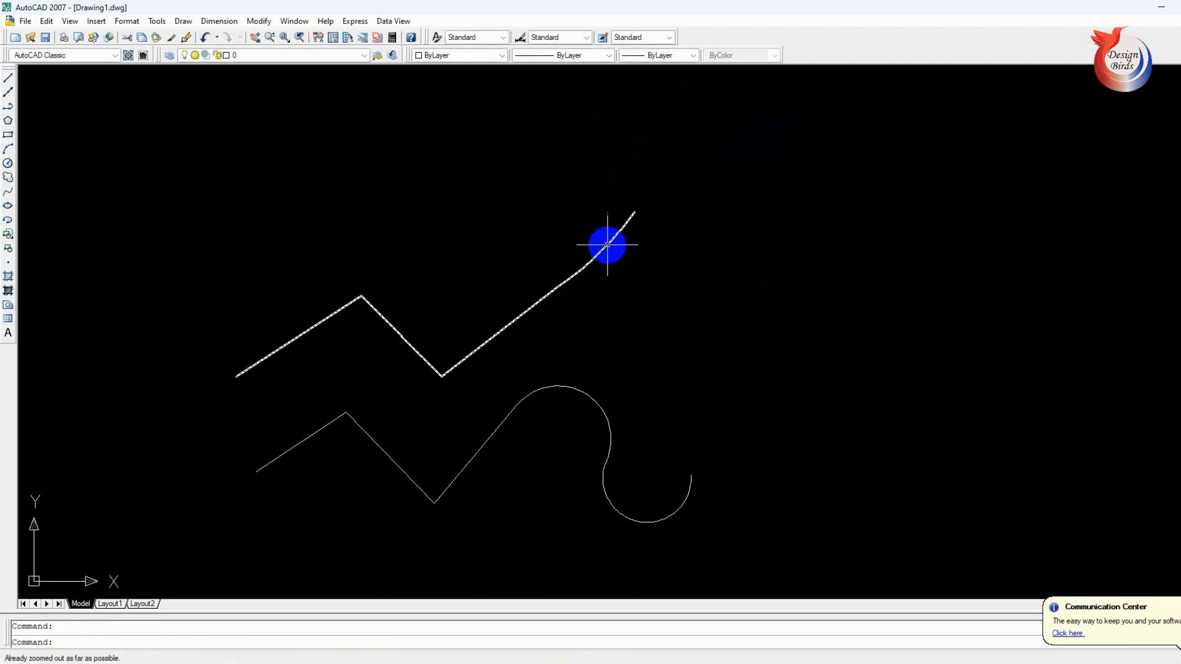
pyautogui.click(608, 244)
pyautogui.scroll(3, 633, 226)
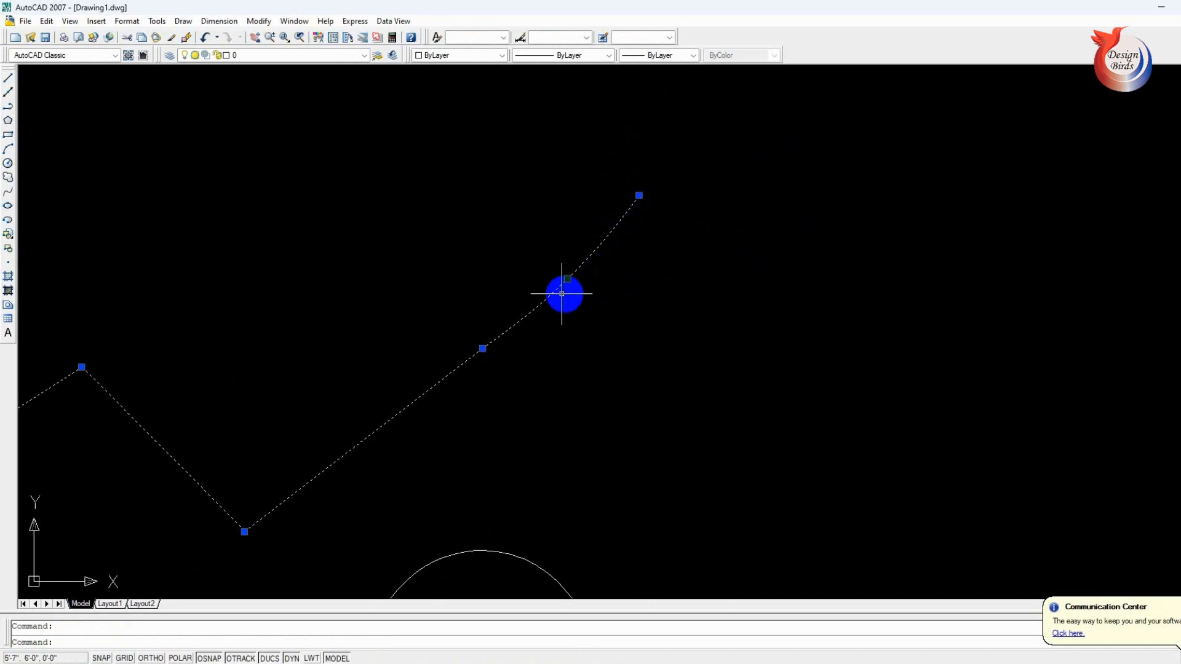
pyautogui.scroll(-2, 559, 365)
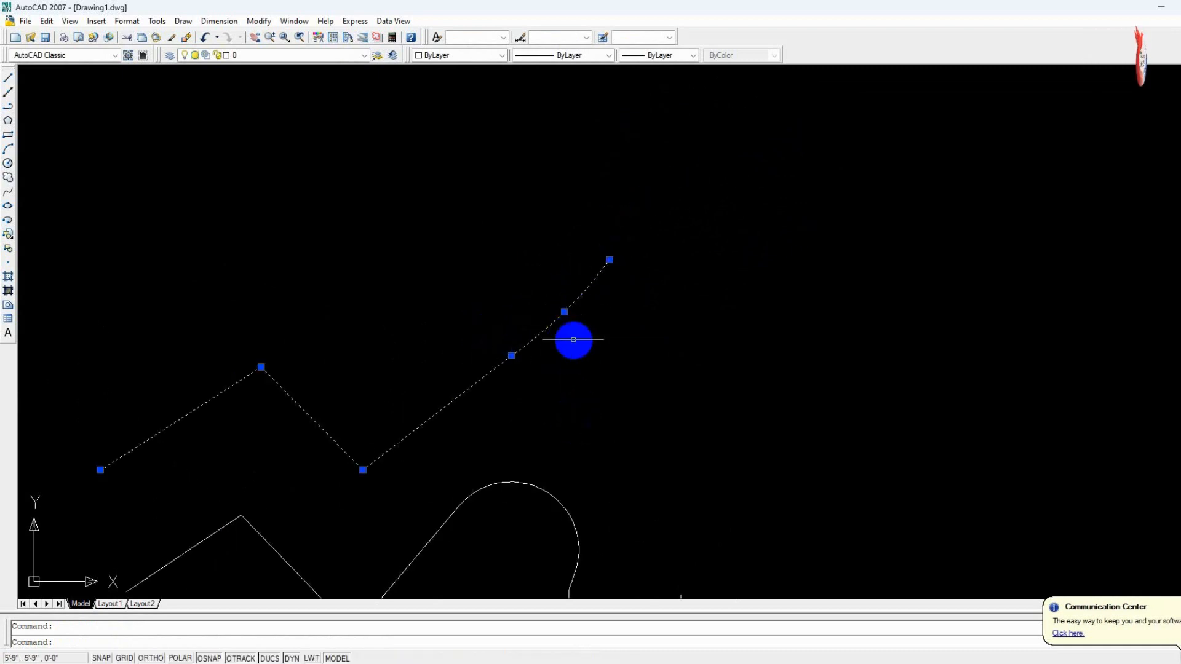
# - Measure the angle of the arc at the upper polyline's end with an angular dimension, without placing it
pyautogui.press('Escape')
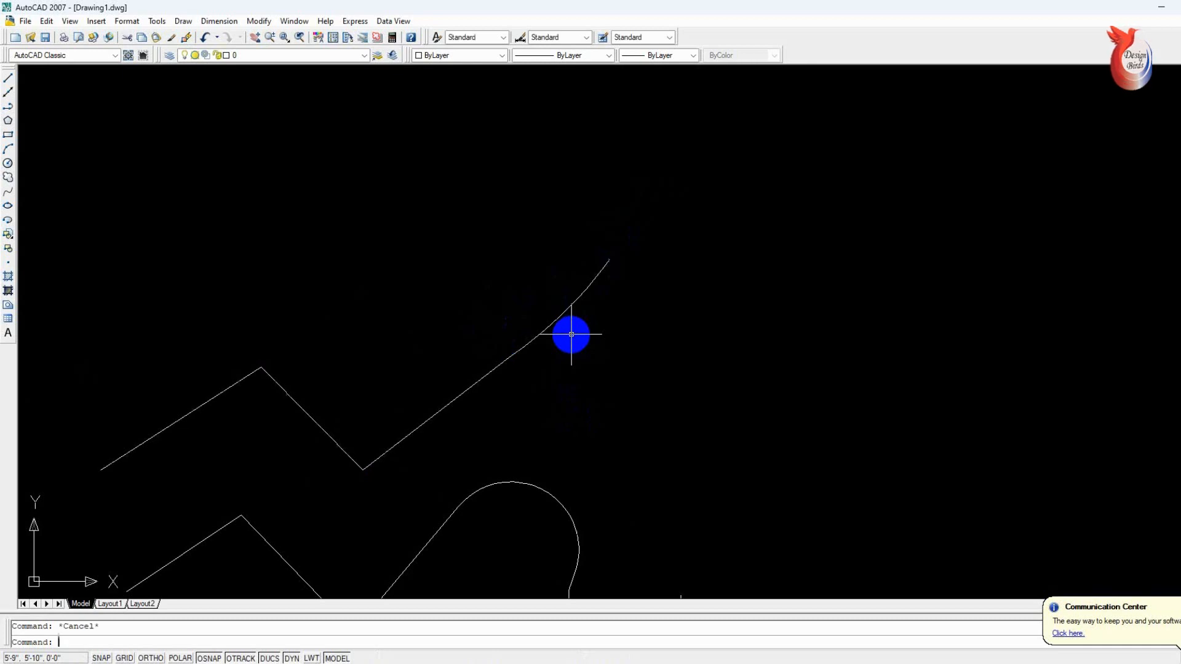
pyautogui.click(221, 22)
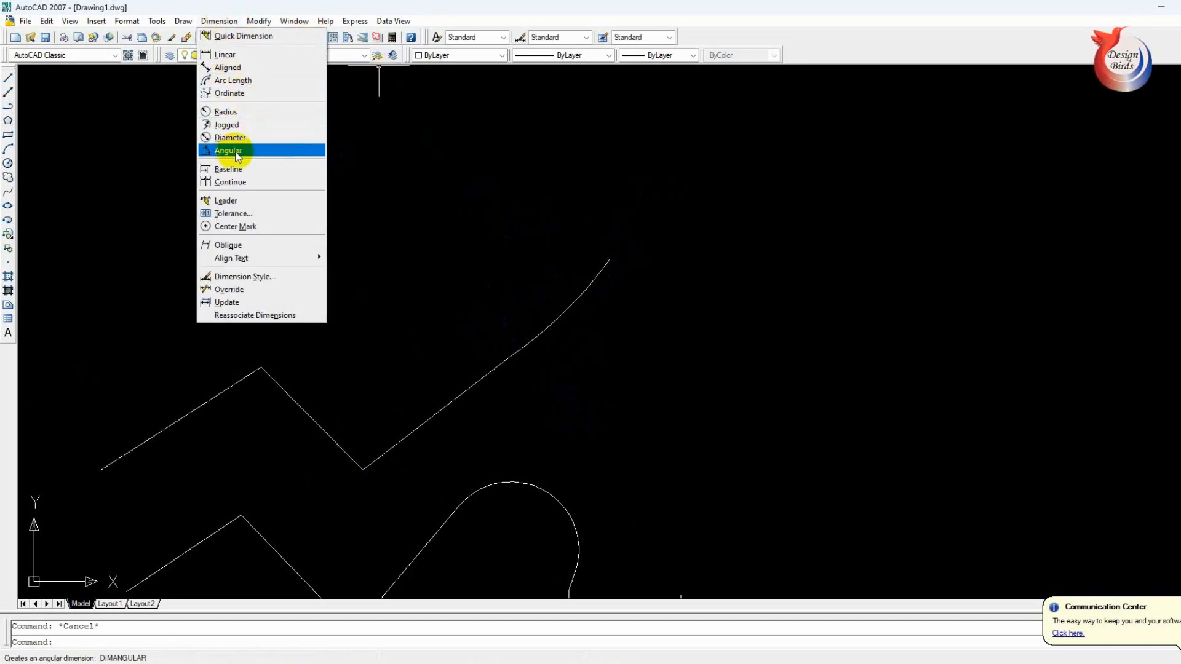
pyautogui.click(237, 156)
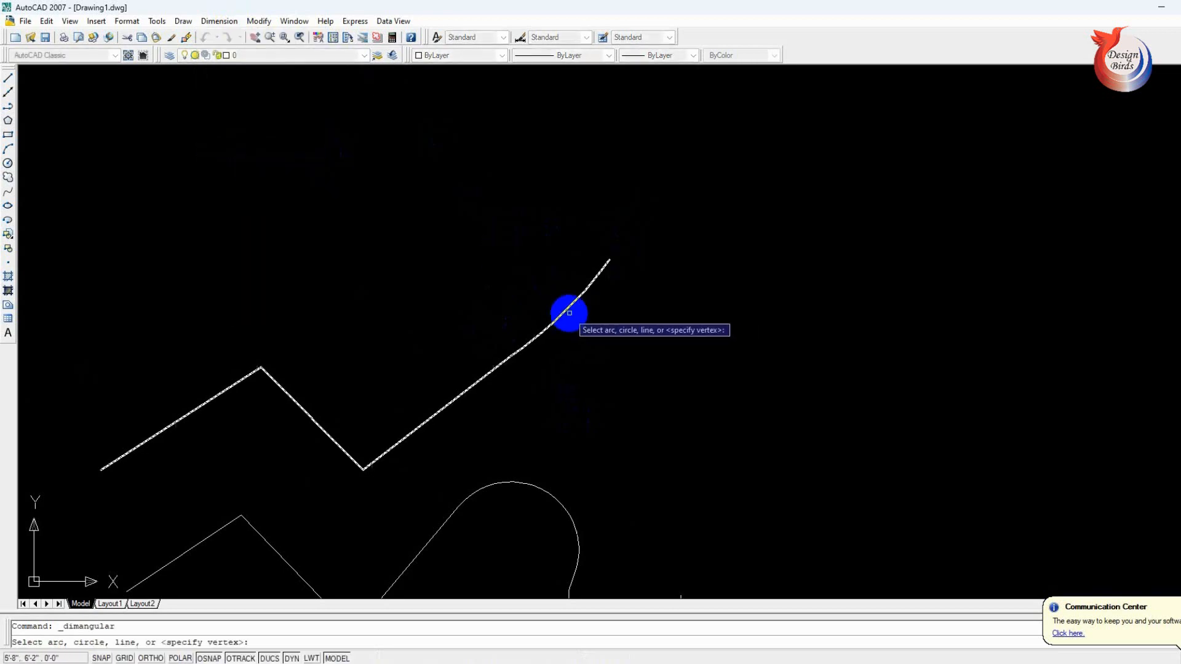
pyautogui.click(564, 309)
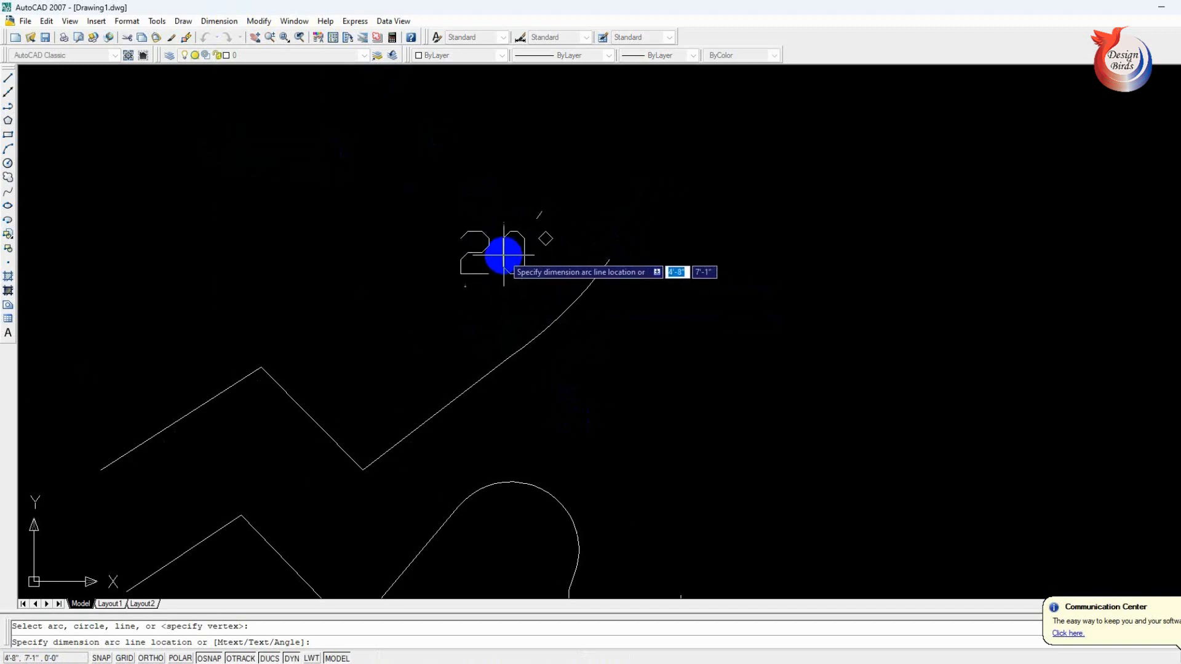
pyautogui.press('Escape')
pyautogui.scroll(-2, 683, 223)
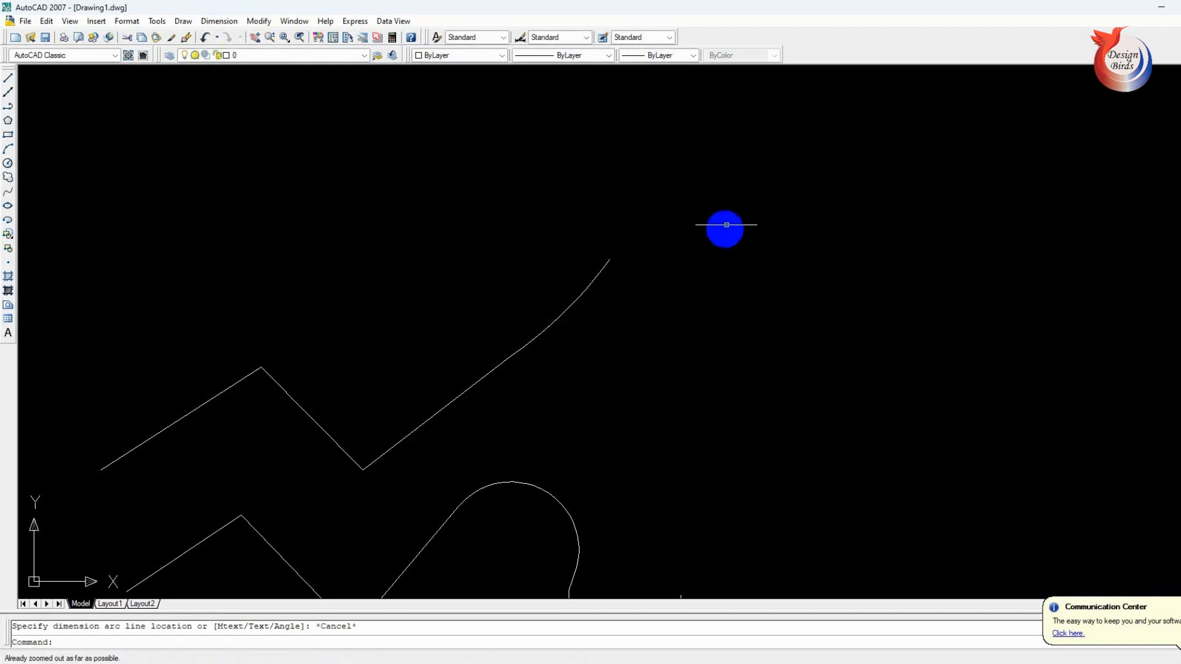
pyautogui.press('Escape')
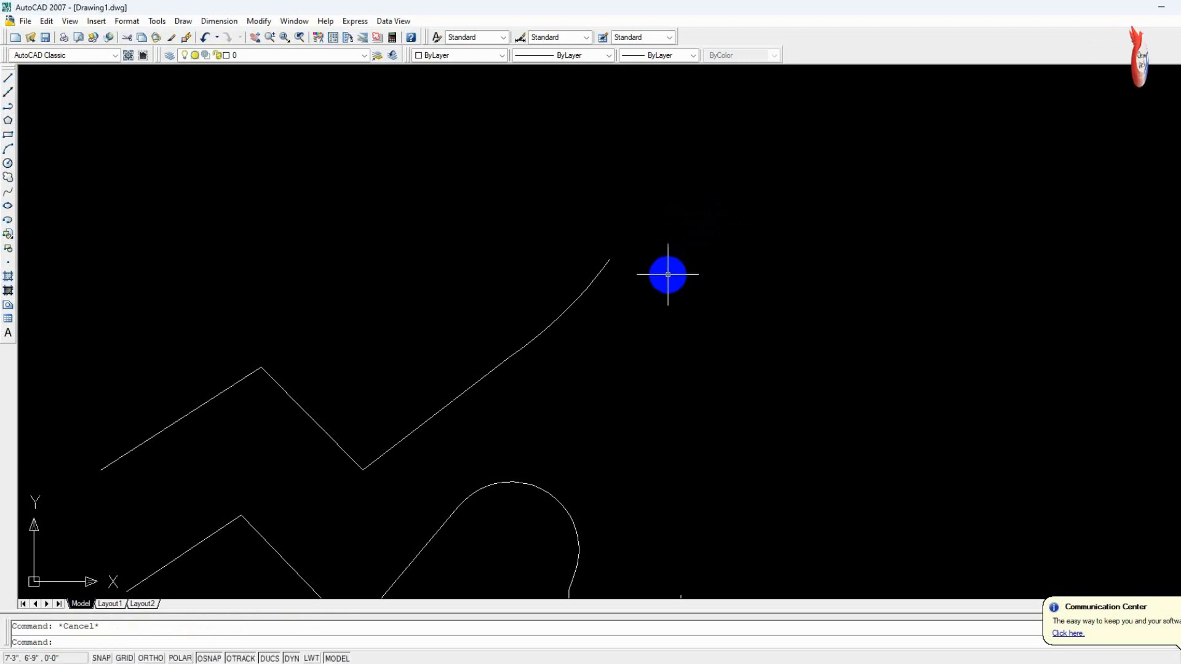
# - Draw two straight segments forming a peak as a new polyline in the empty area left of the existing zigzags
pyautogui.write('z')
pyautogui.press('Return')
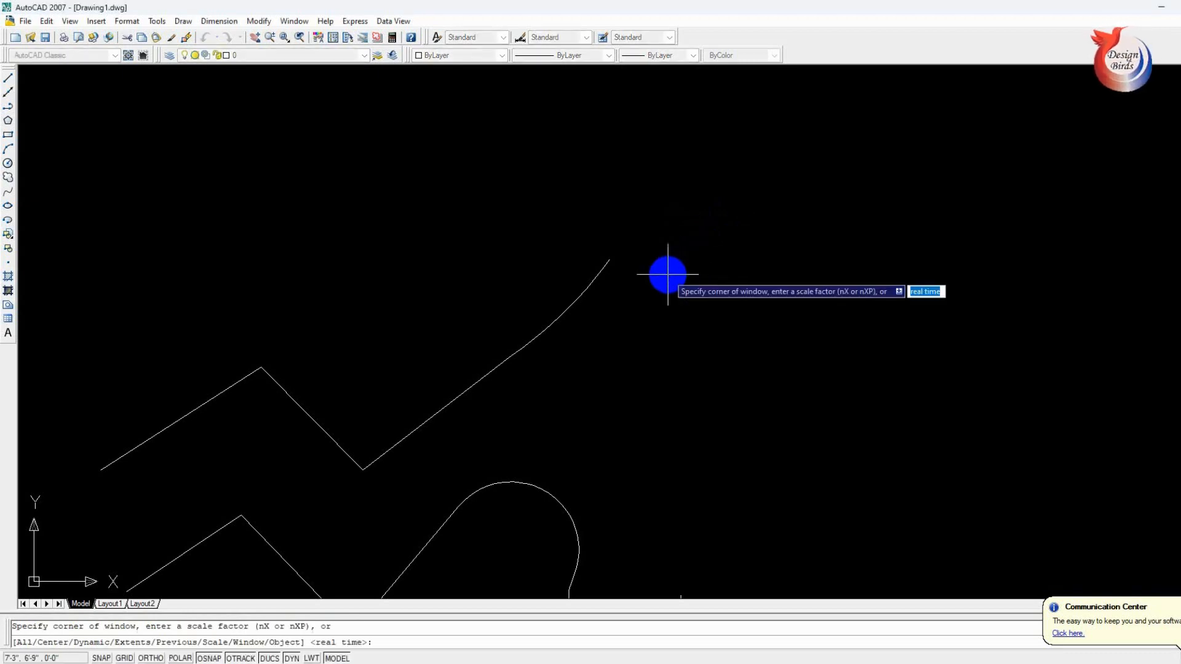
pyautogui.write('e')
pyautogui.press('Return')
pyautogui.scroll(-5, 593, 348)
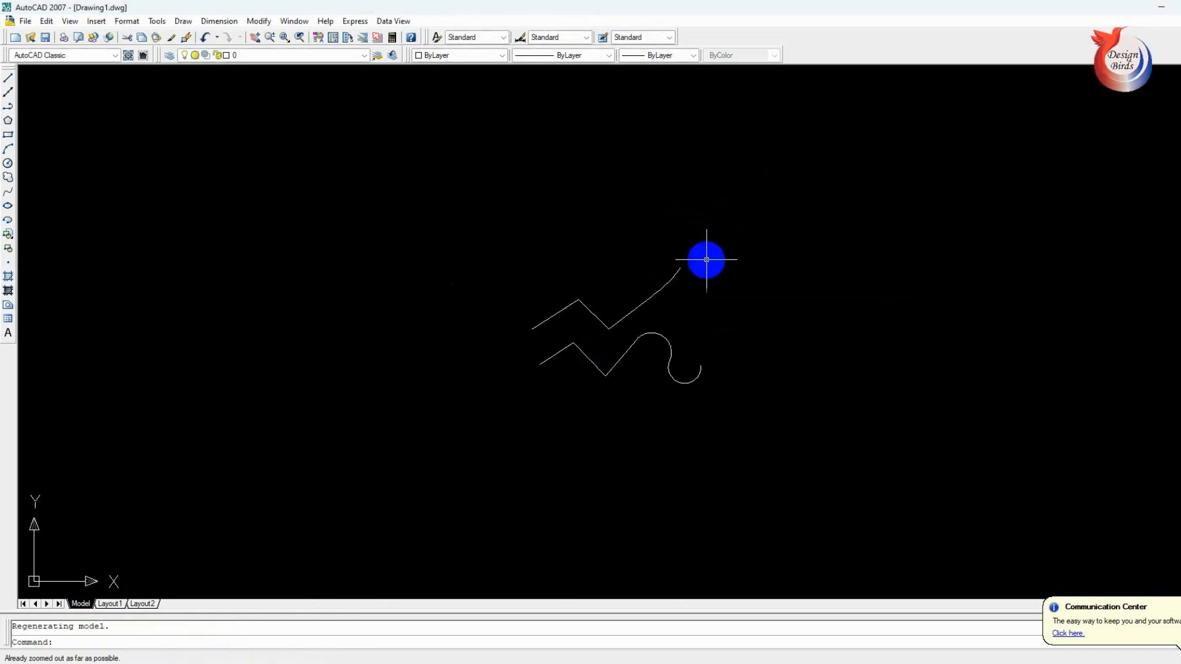
pyautogui.click(708, 258)
pyautogui.click(730, 241)
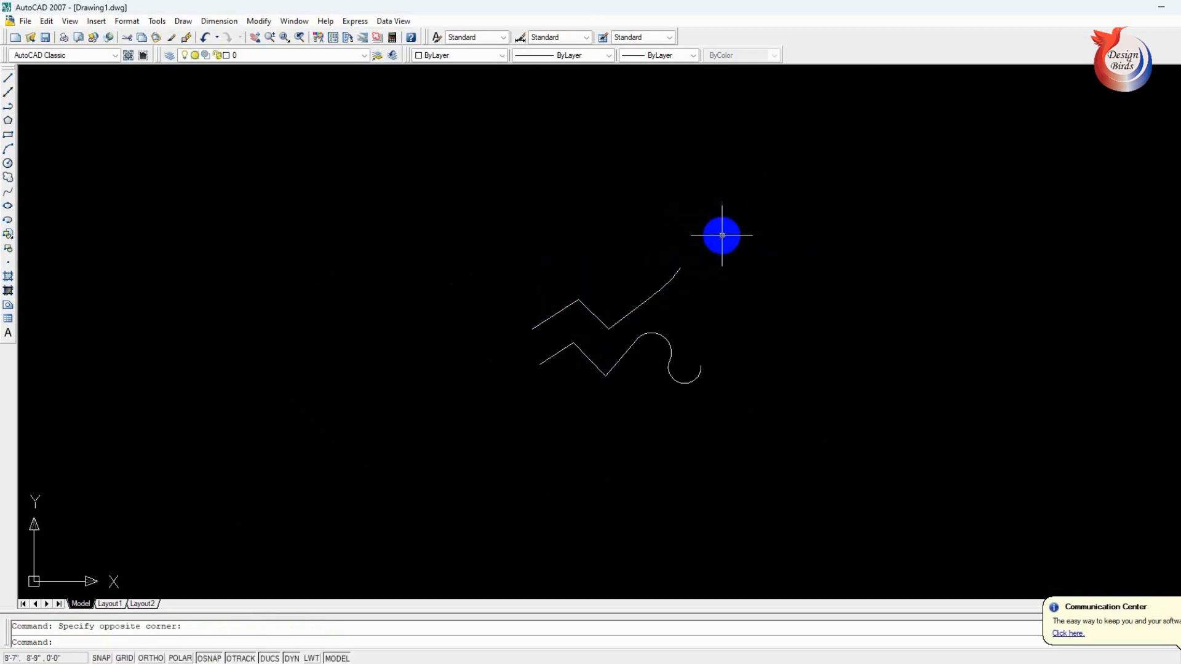
pyautogui.click(11, 108)
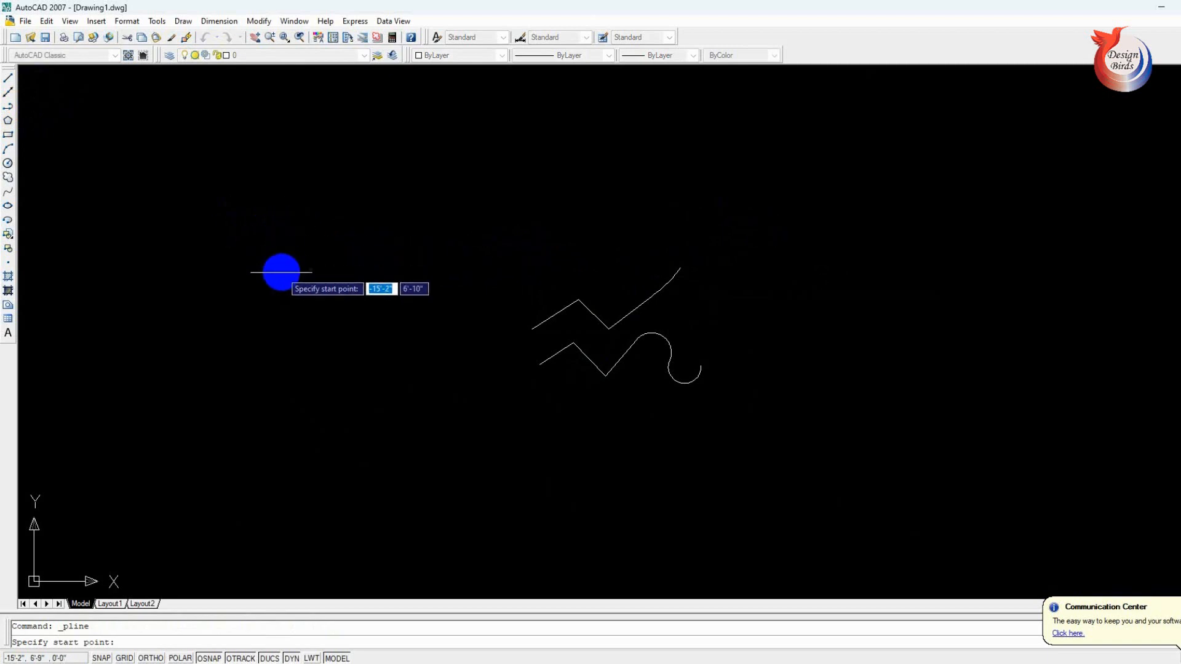
pyautogui.click(280, 273)
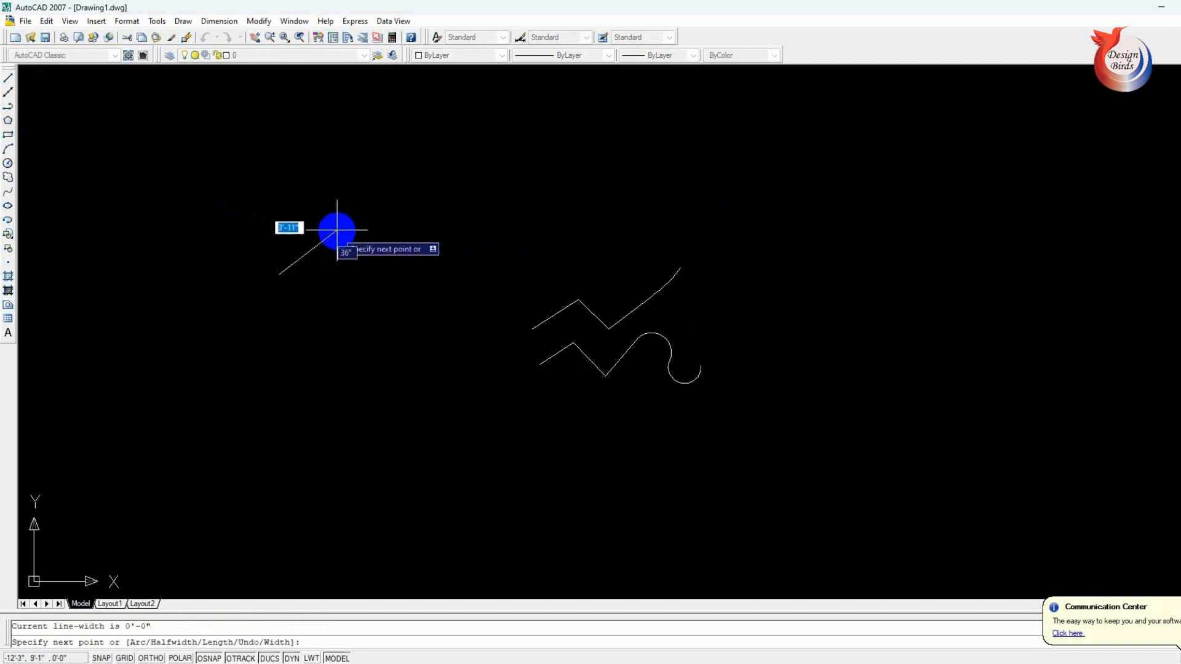
pyautogui.click(339, 206)
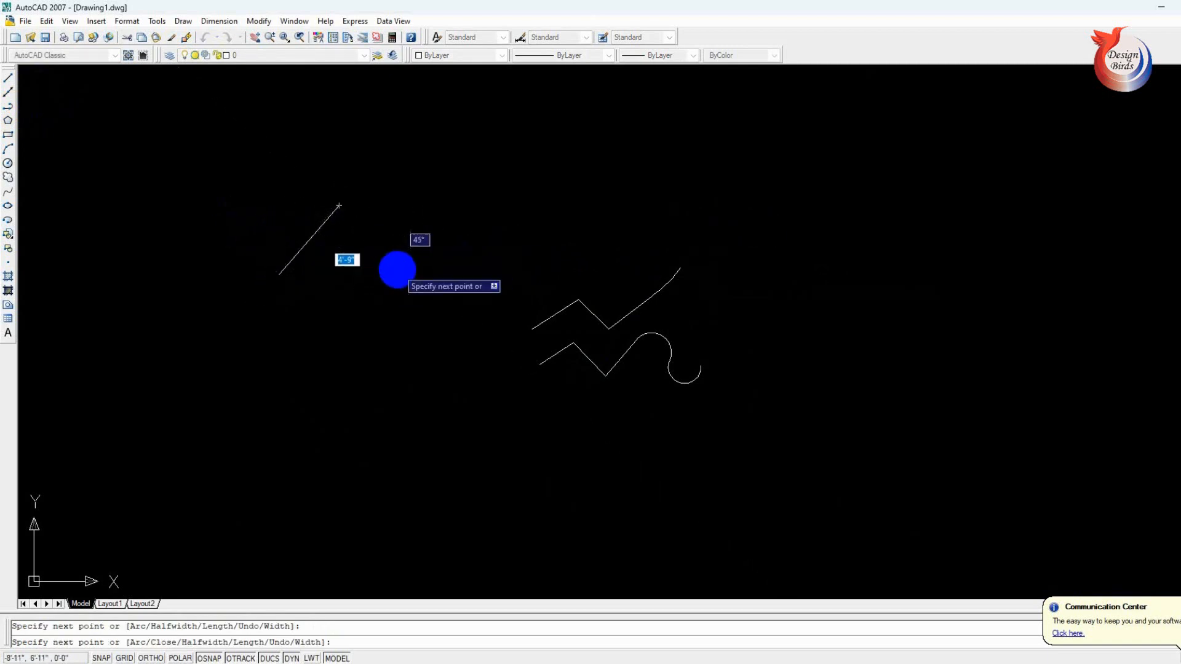
pyautogui.click(391, 271)
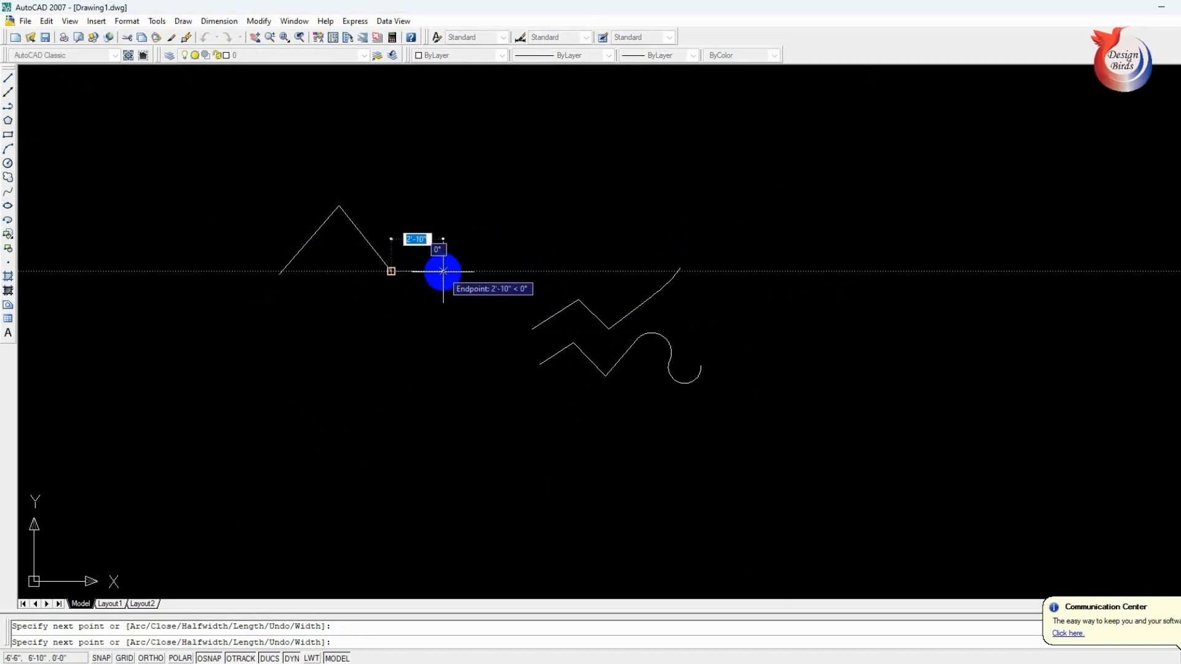
# - Continue from the peak's lower end with a roughly semicircular downward arc using the Arc Center option and Ortho on, and finish the polyline
pyautogui.write('a')
pyautogui.press('Return')
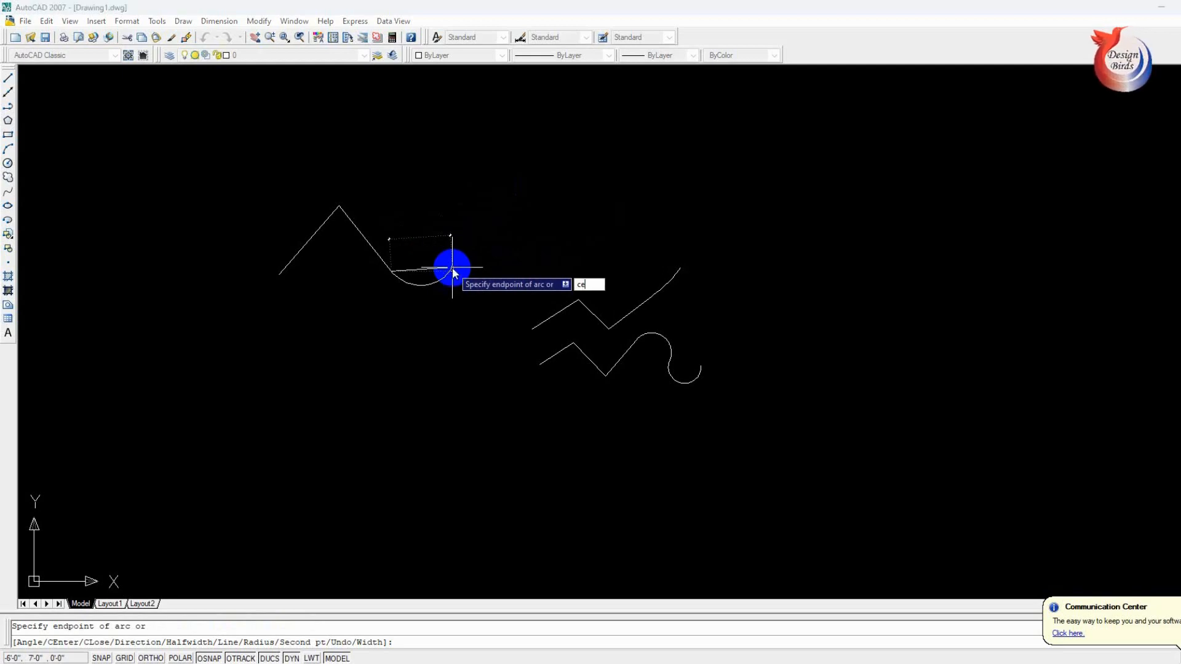
pyautogui.press('Return')
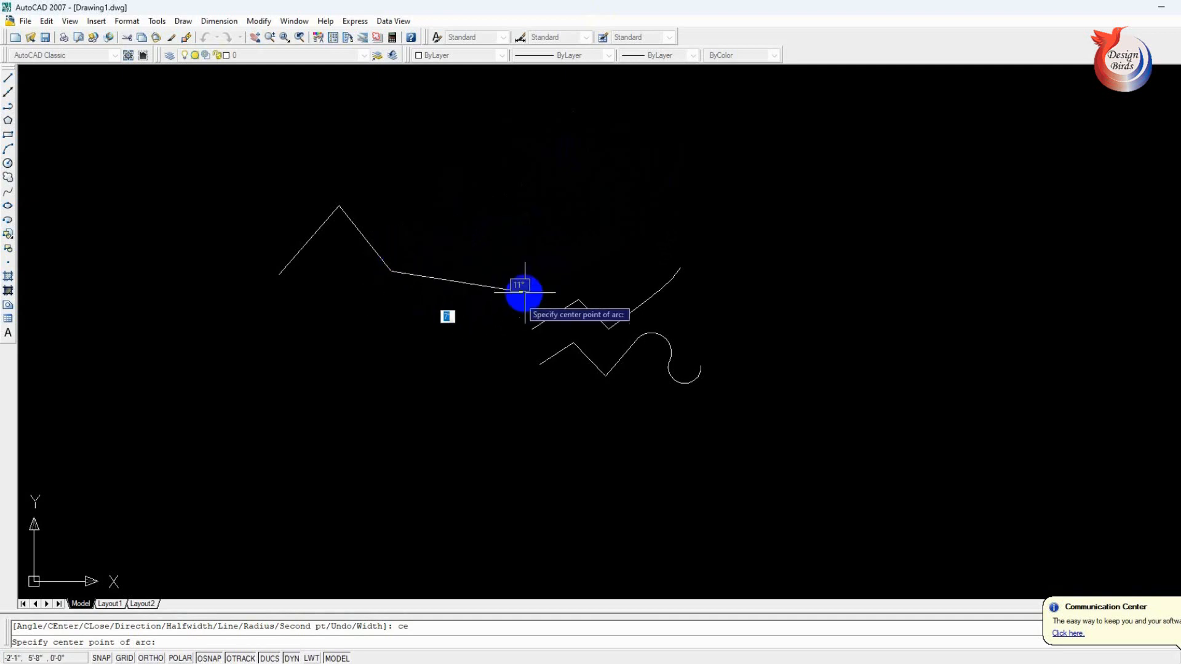
pyautogui.click(445, 261)
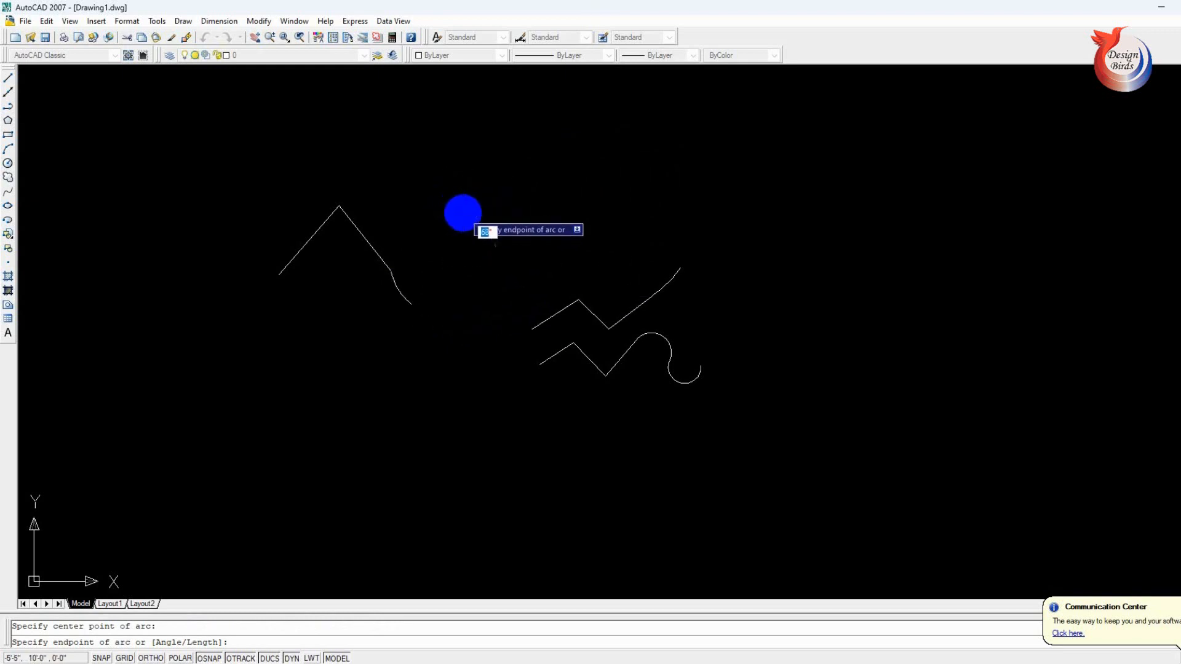
pyautogui.press('F8')
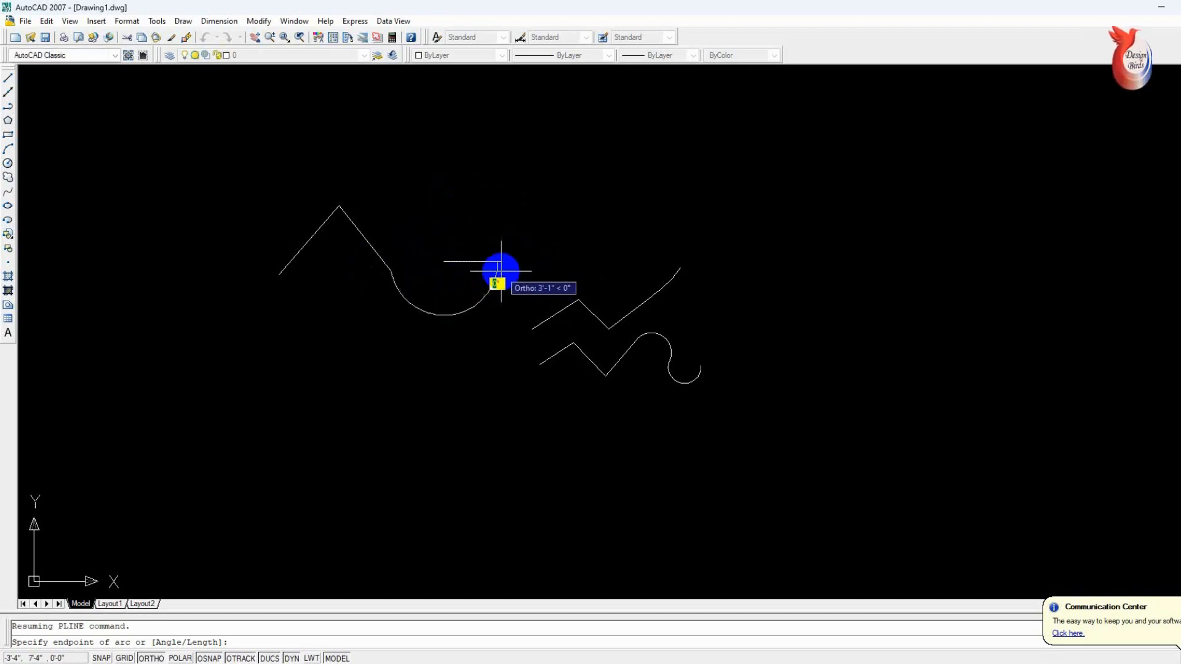
pyautogui.click(498, 271)
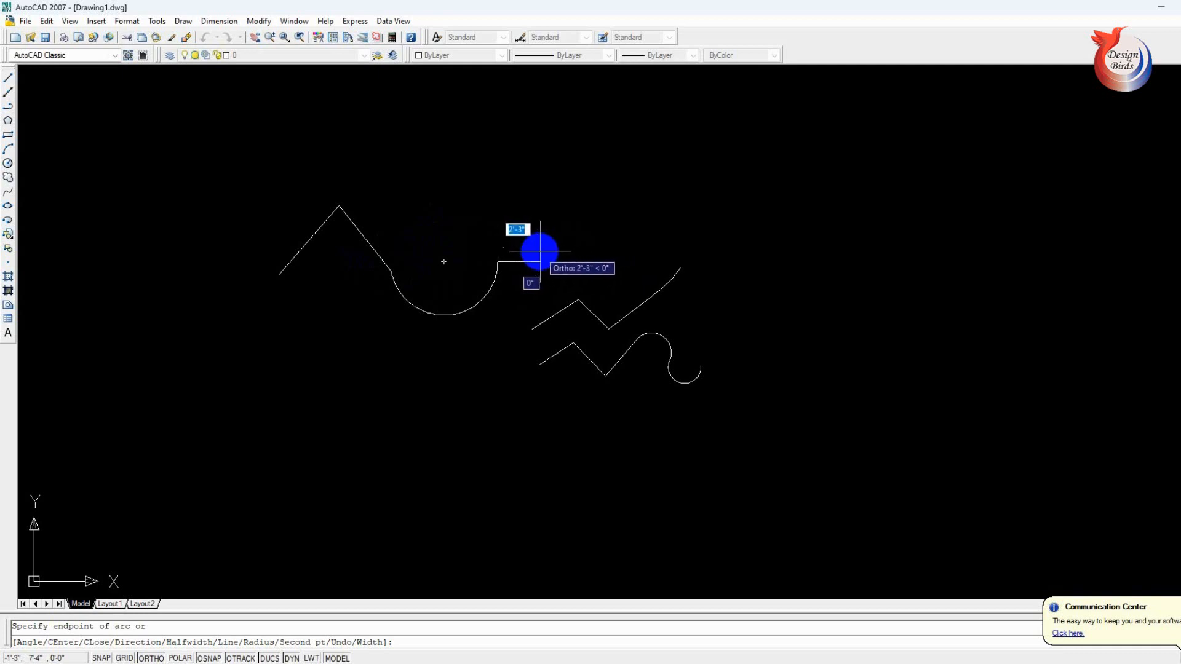
pyautogui.press('Return')
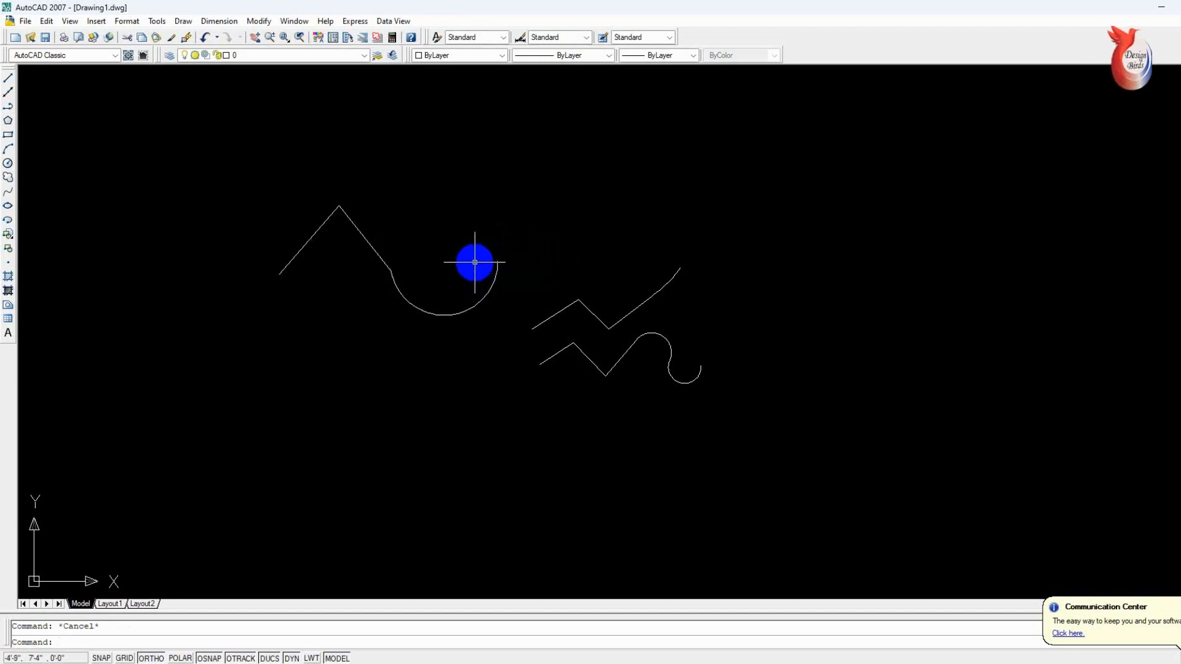
# - Start another polyline above the peak-and-arc one and draw two straight segments forming a peak, with Ortho off
pyautogui.click(8, 108)
pyautogui.click(246, 208)
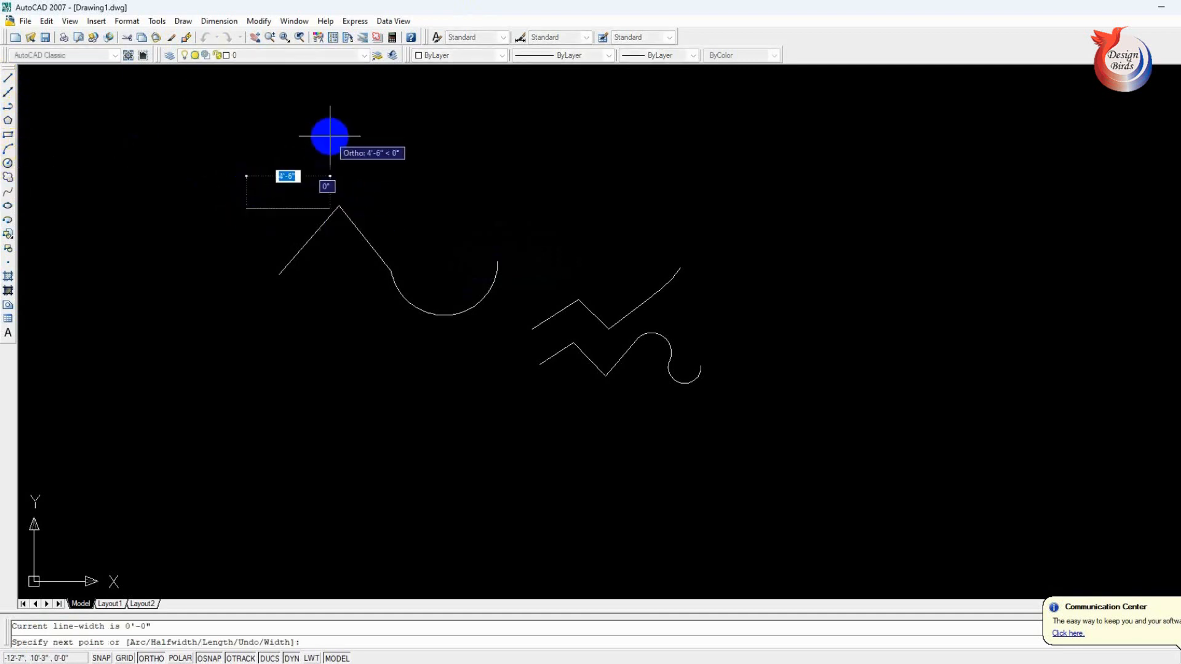
pyautogui.press('F8')
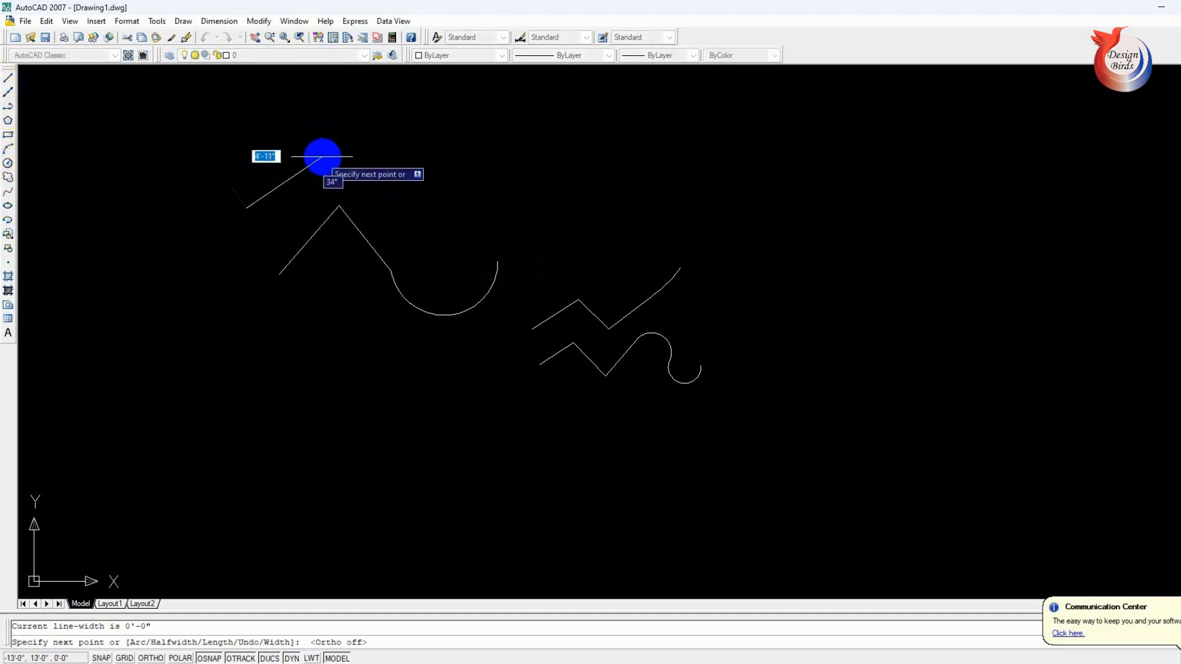
pyautogui.click(325, 133)
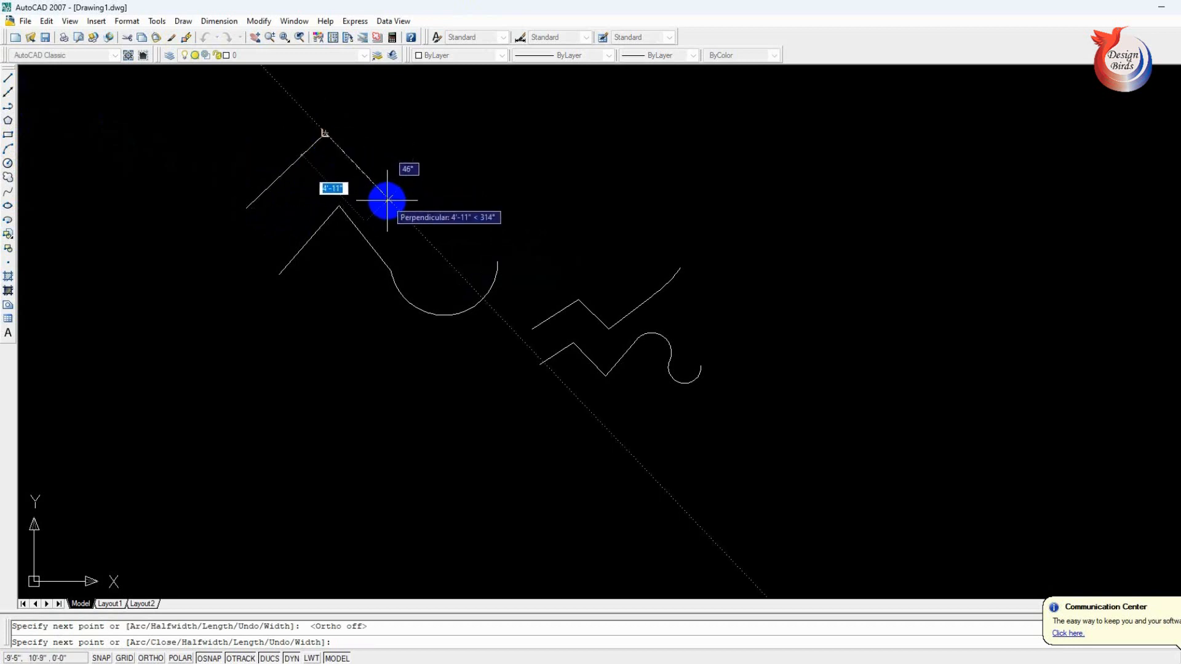
pyautogui.click(375, 184)
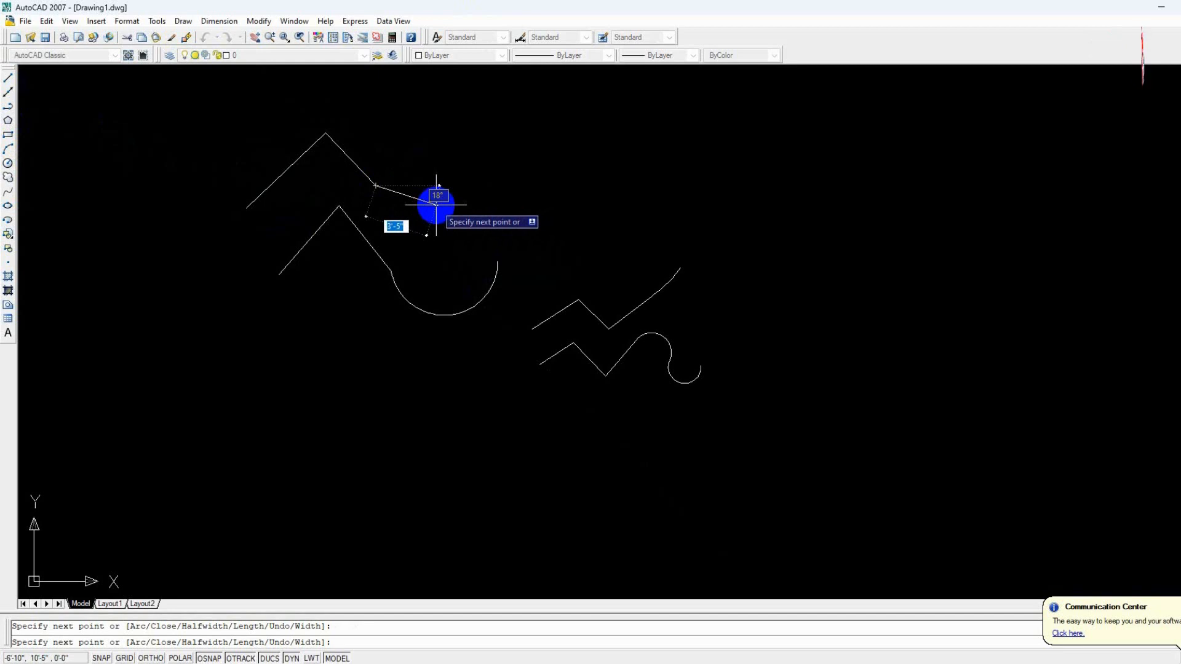
# - Add a large downward-bulging arc from the new peak's end with the Arc Center option, ending right of its centre point
pyautogui.write('a')
pyautogui.press('Return')
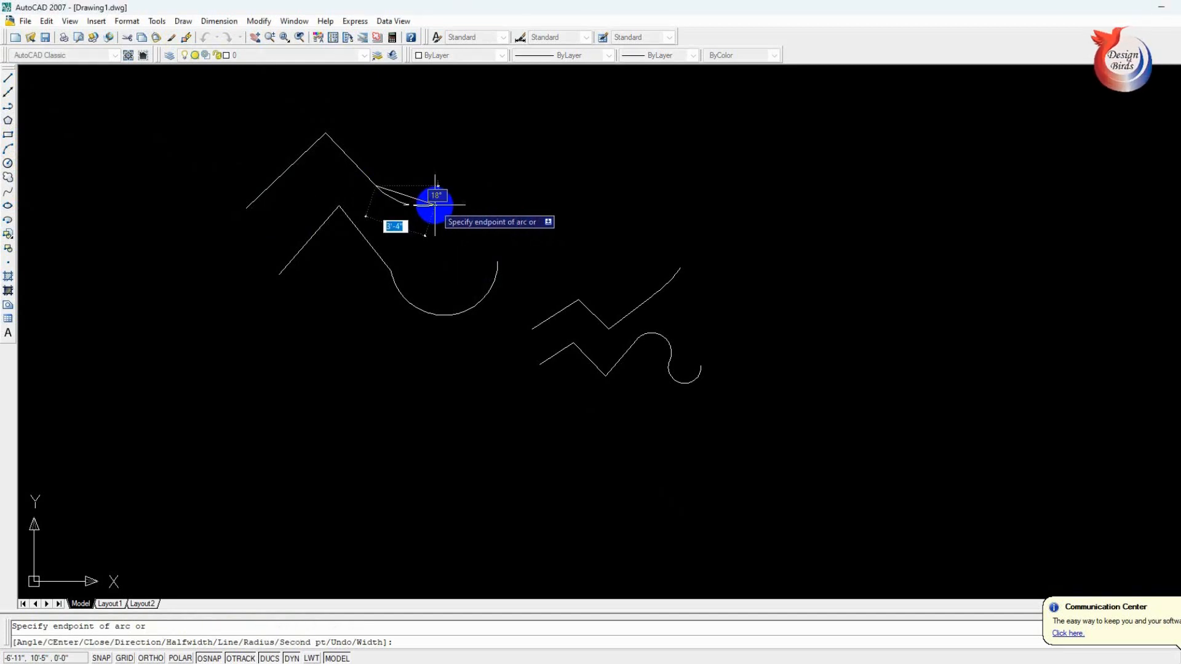
pyautogui.write('ce')
pyautogui.press('Return')
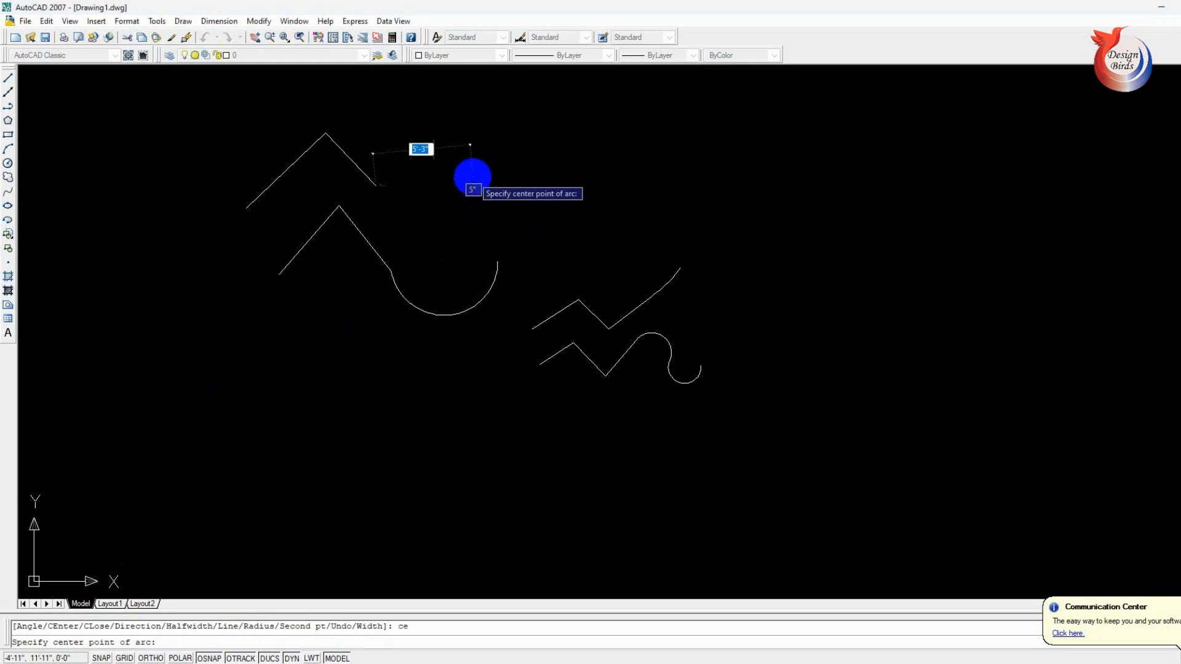
pyautogui.click(477, 163)
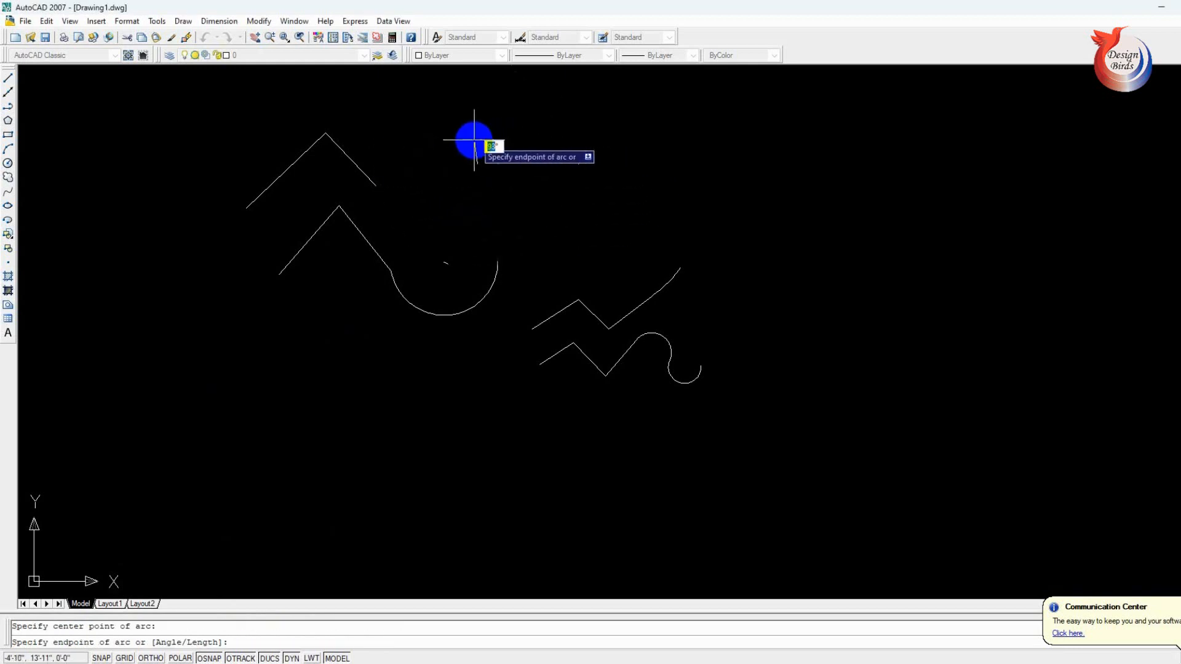
pyautogui.click(581, 150)
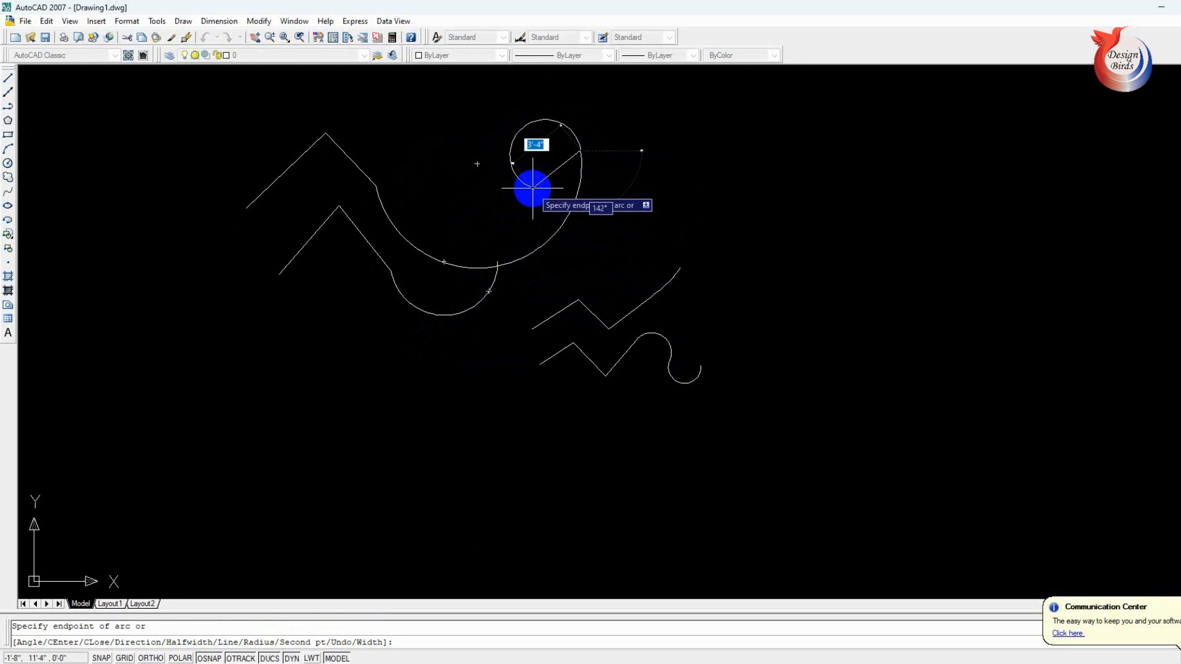
# - Close the polyline with an arc back to its start point using the Arc Close option
pyautogui.write('cl')
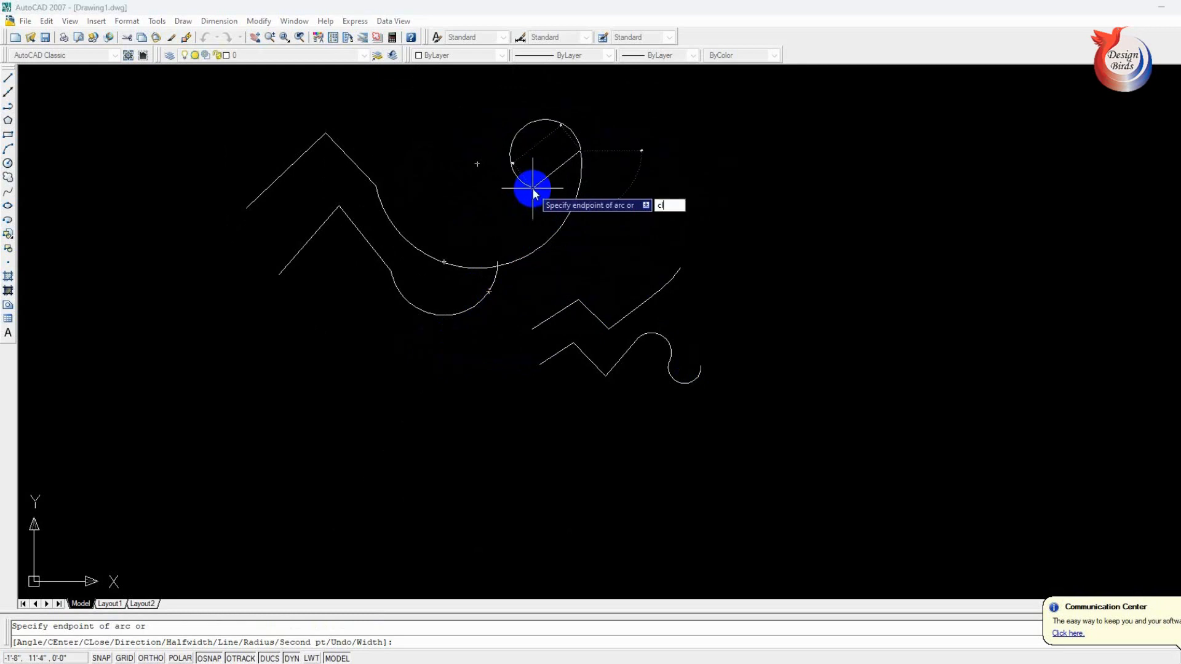
pyautogui.press('Return')
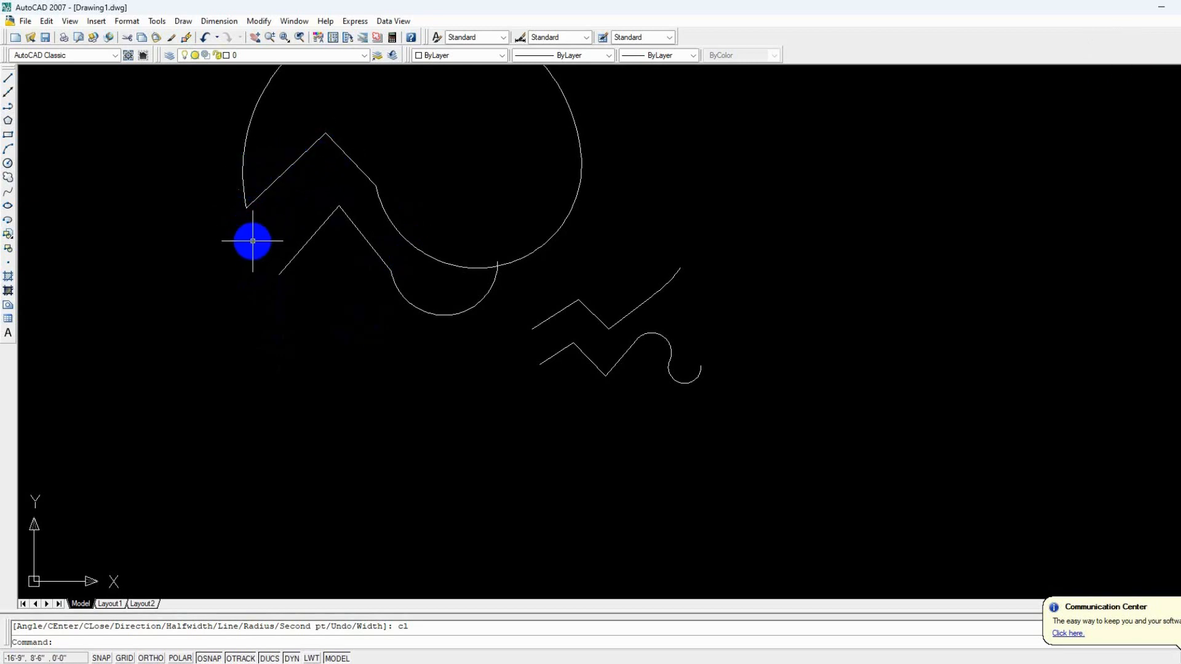
pyautogui.press('Escape')
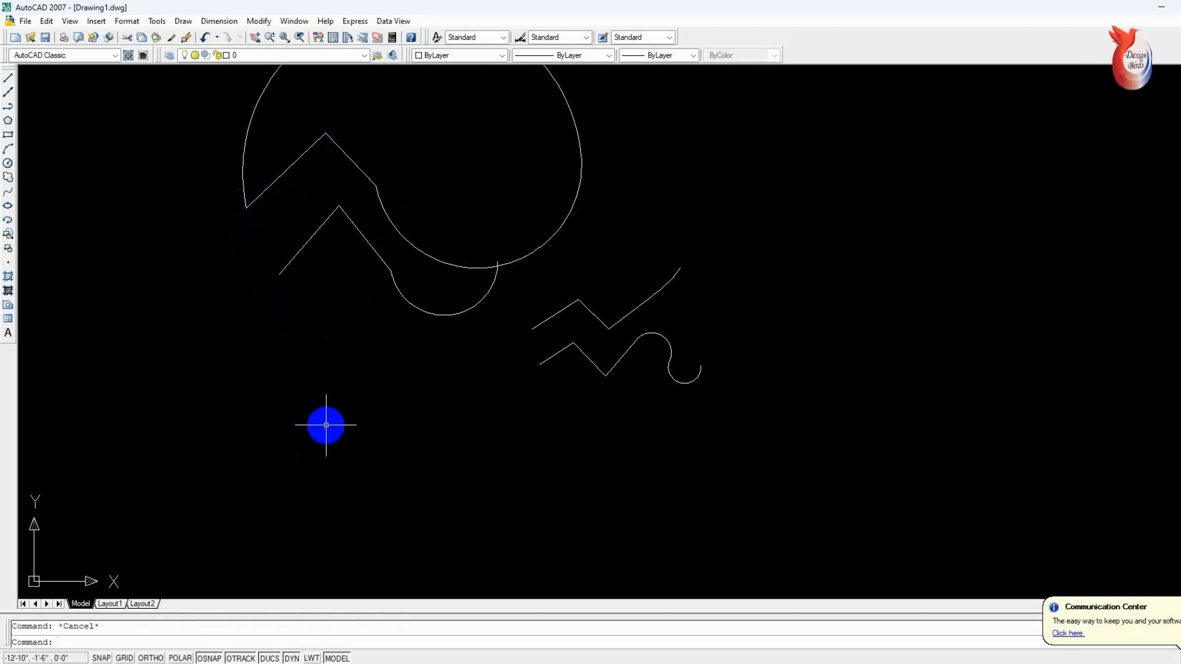
# - Start a polyline right of the large closed shape and draw two straight segments forming a peak
pyautogui.write('pl')
pyautogui.press('Return')
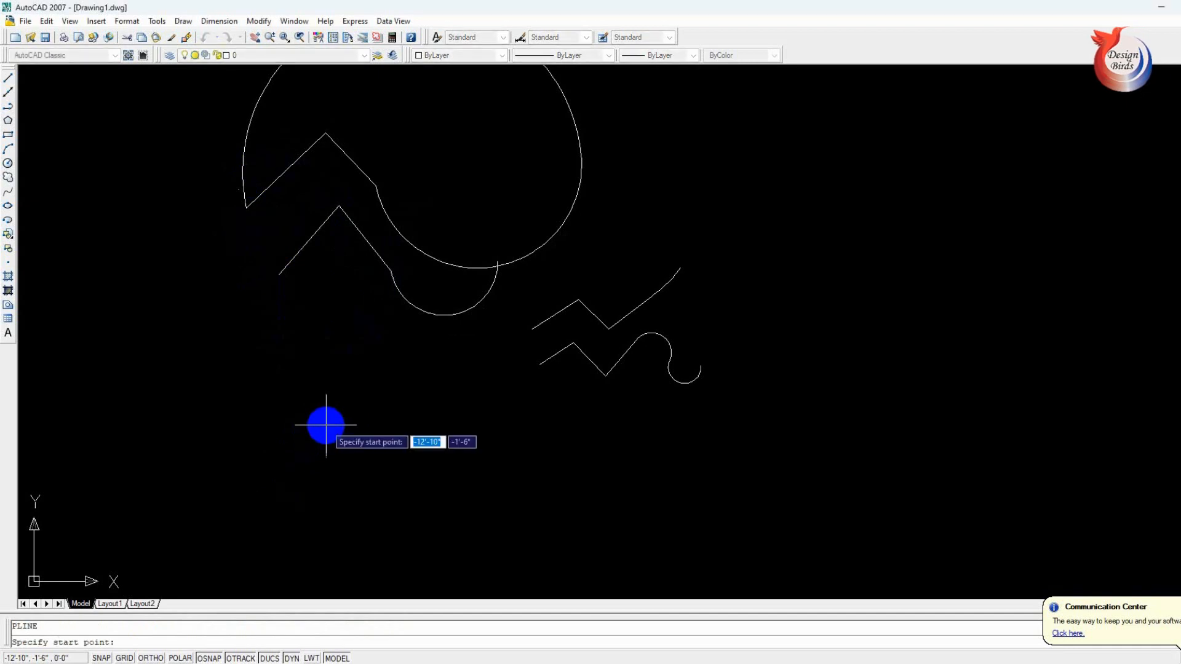
pyautogui.click(623, 213)
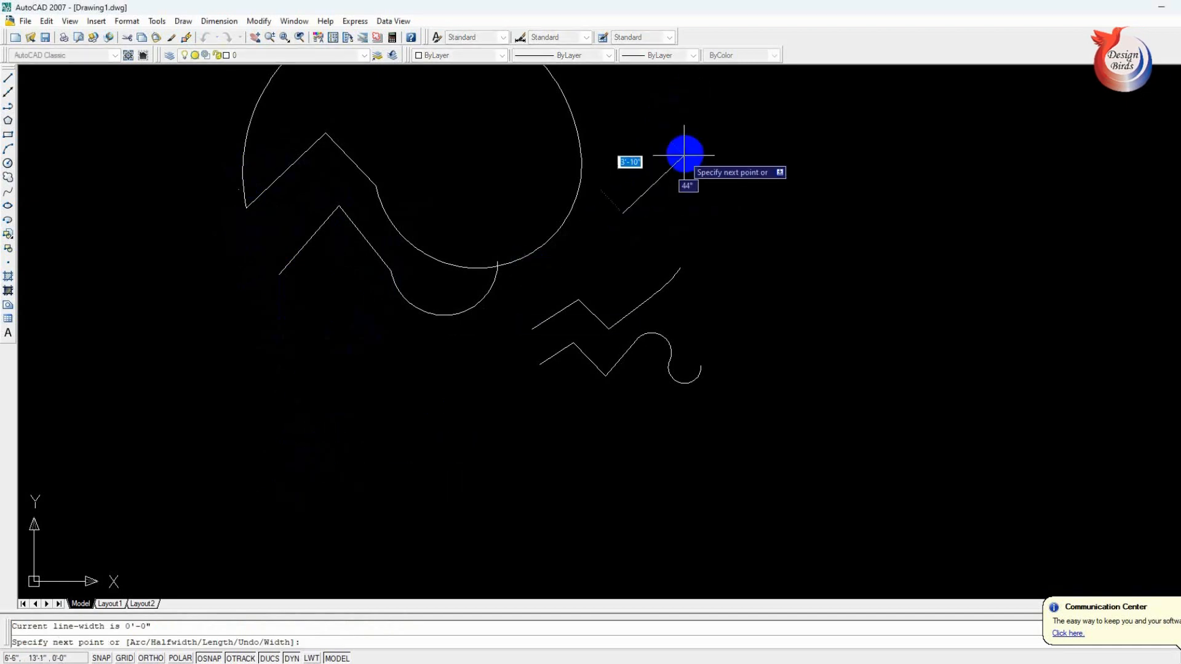
pyautogui.click(689, 150)
pyautogui.click(754, 216)
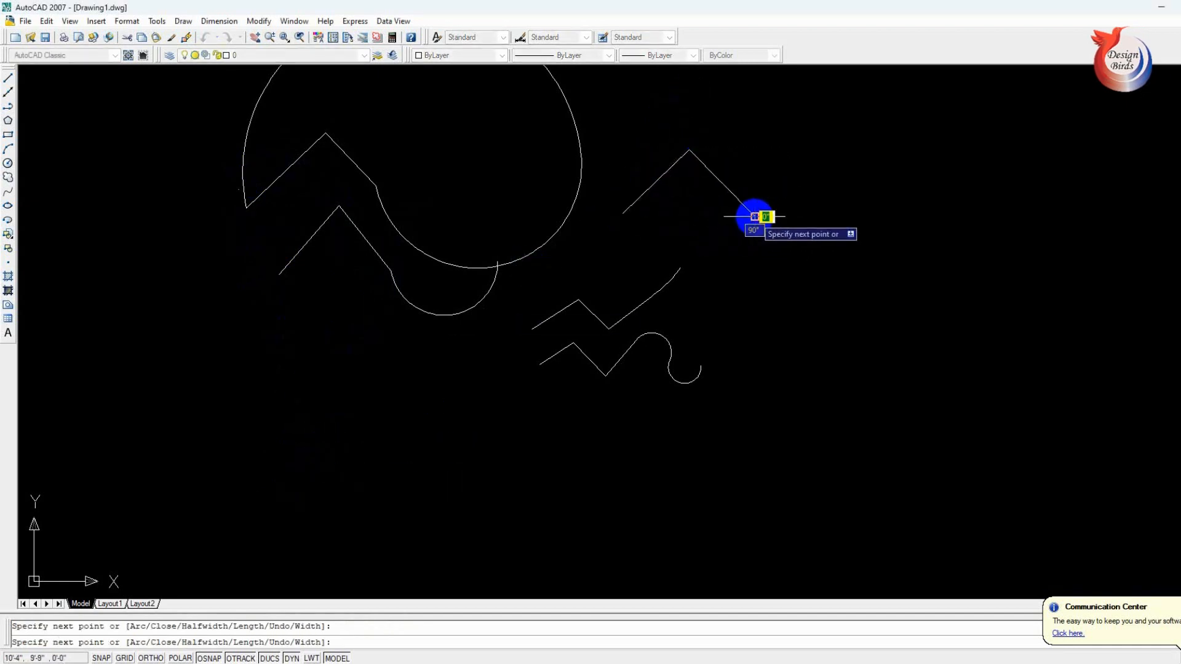
# - Add an upward-bulging arc from the peak's end with the Arc Direction option, setting the start tangent and then the endpoint
pyautogui.write('a')
pyautogui.press('Return')
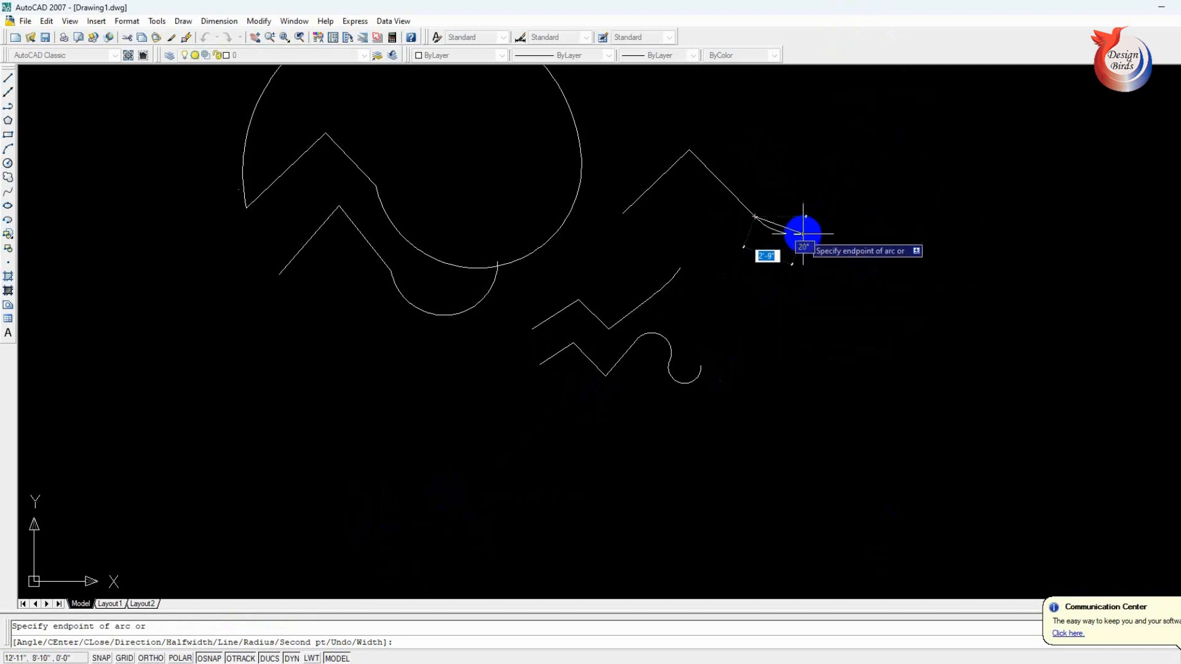
pyautogui.write('d')
pyautogui.press('Return')
pyautogui.click(903, 216)
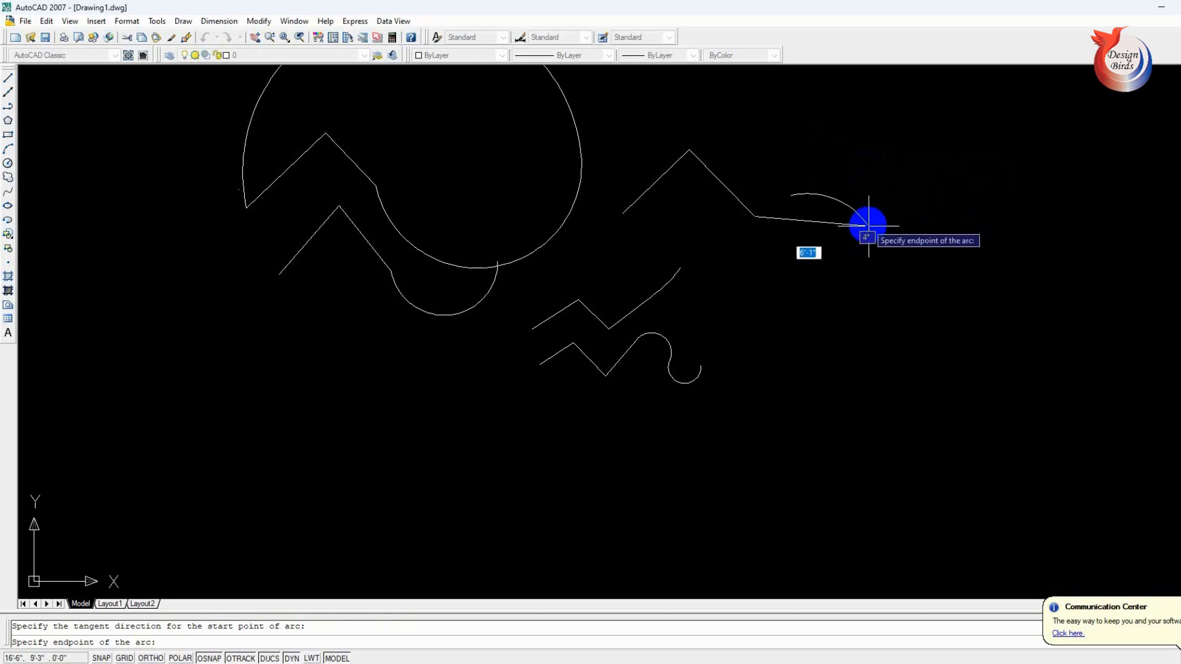
pyautogui.click(940, 245)
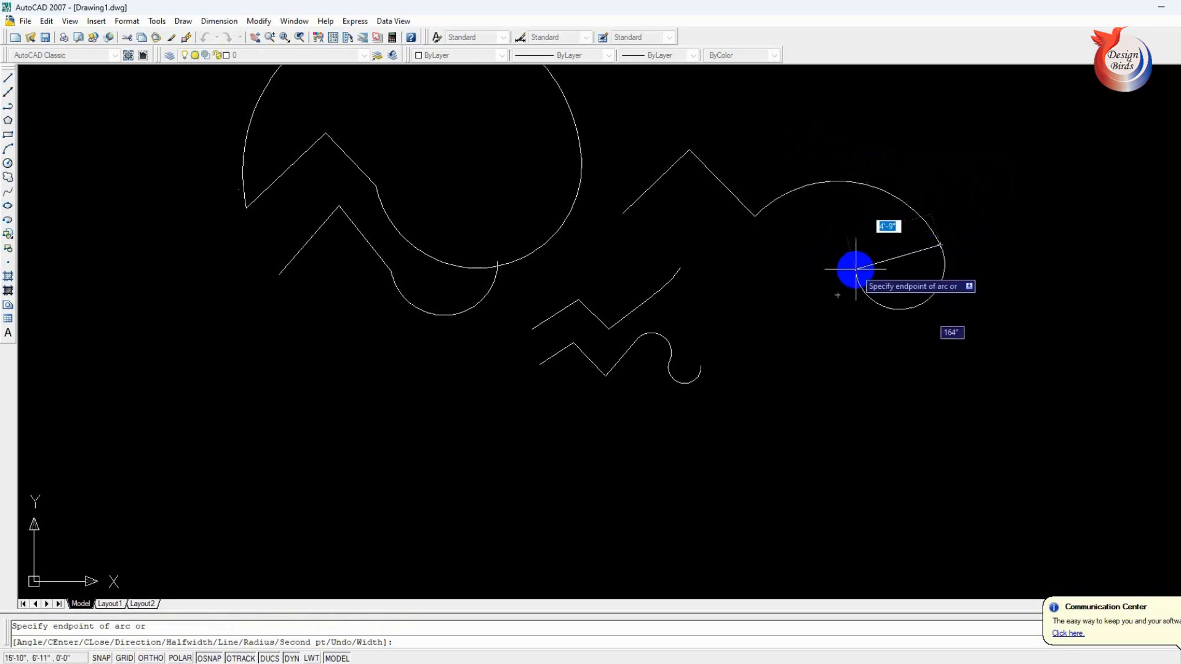
# - Continue with two tangent arcs that curl inward like a spiral and end the polyline
pyautogui.click(885, 229)
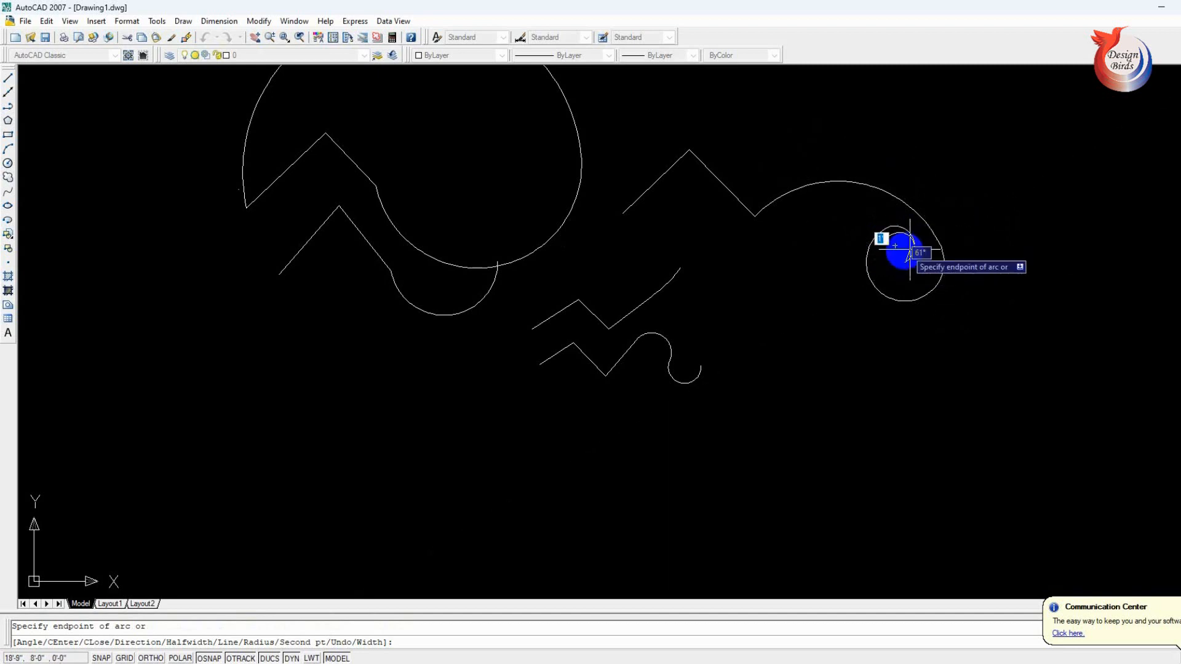
pyautogui.click(907, 259)
pyautogui.press('Escape')
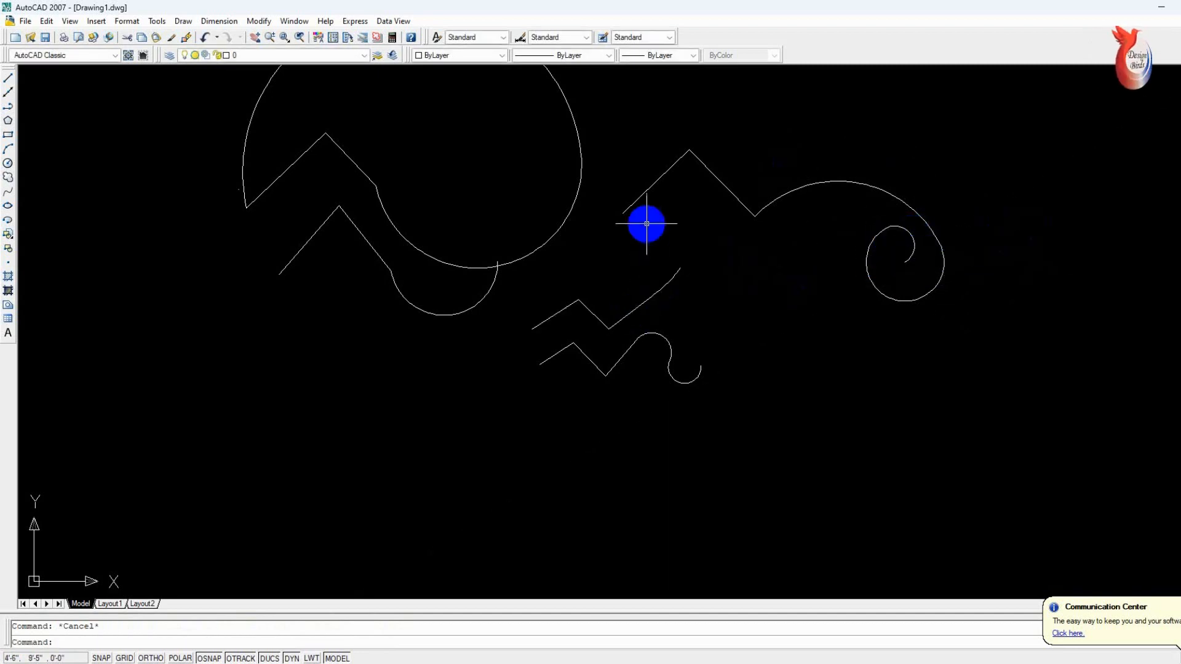
# - Delete the large closed shape and the spiral-ended polyline
pyautogui.click(996, 137)
pyautogui.click(410, 225)
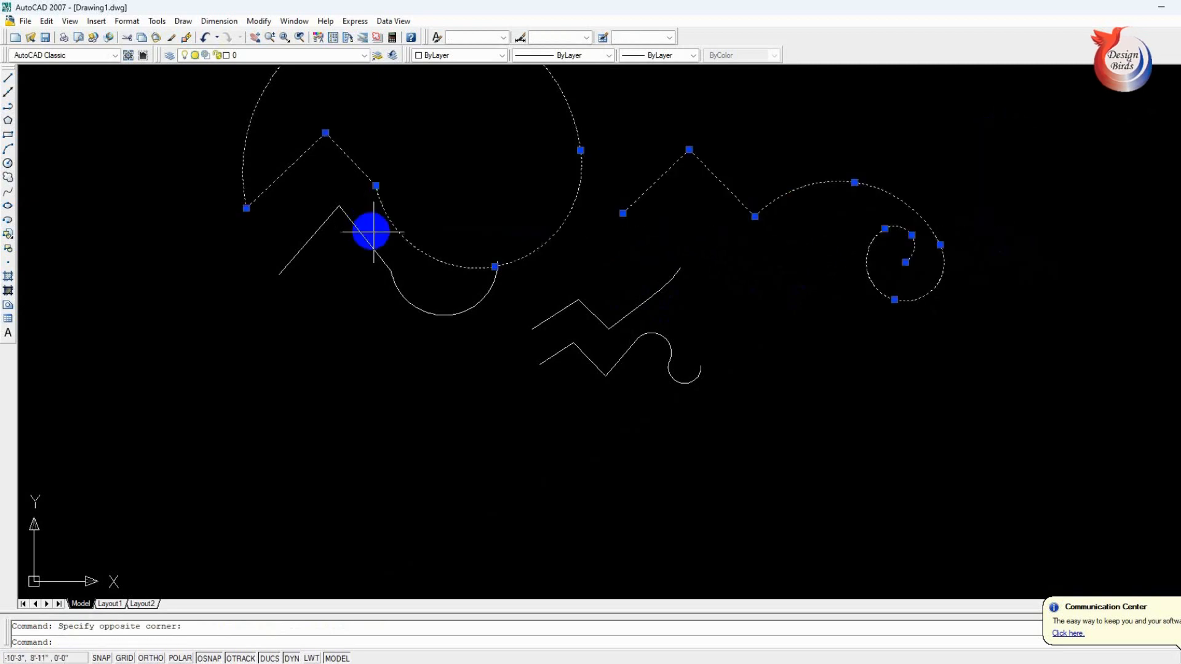
pyautogui.press('Delete')
# - Start a polyline above the peak-and-arc one and draw a gently rising straight segment
pyautogui.click(8, 107)
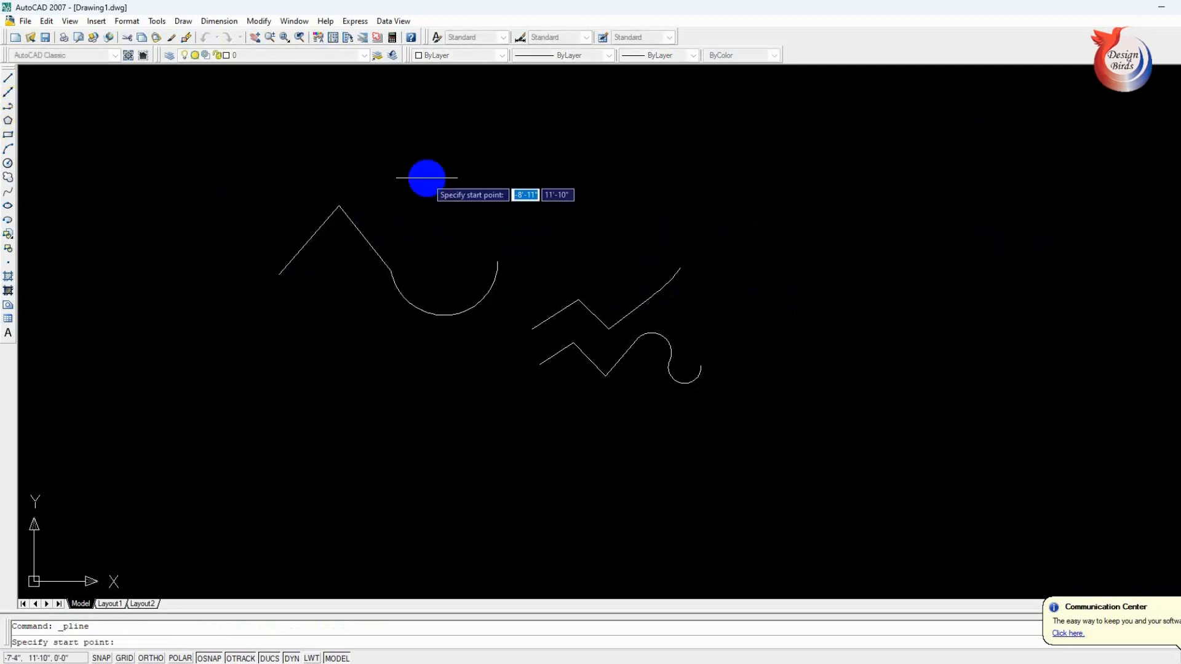
pyautogui.click(318, 144)
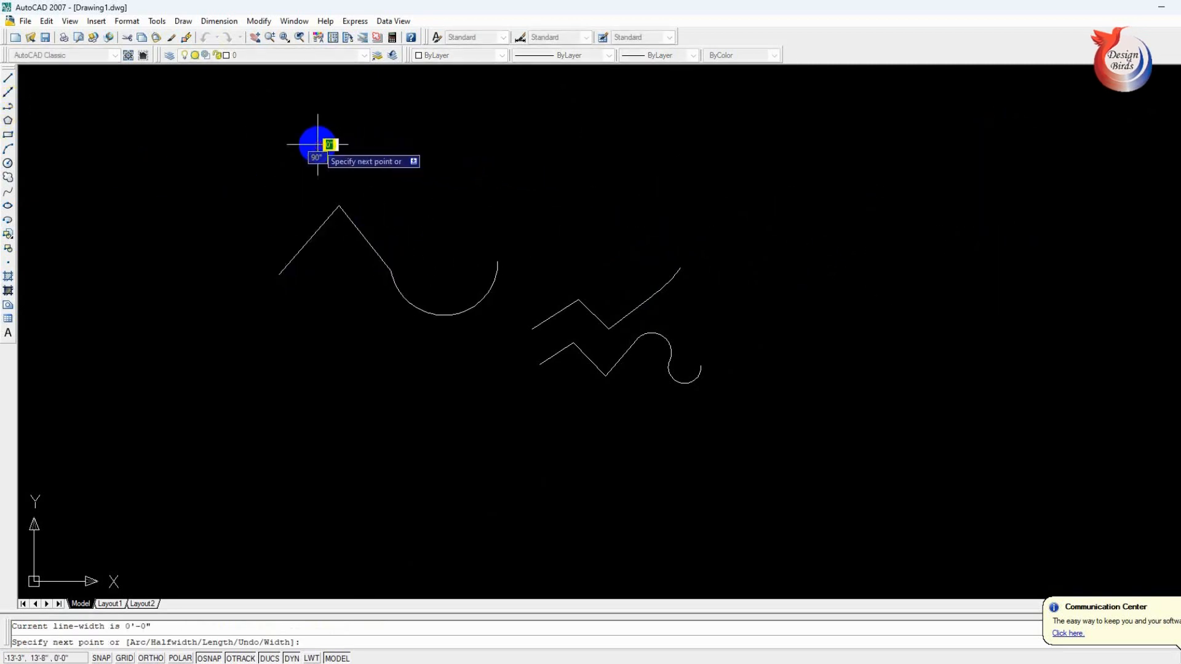
pyautogui.click(420, 121)
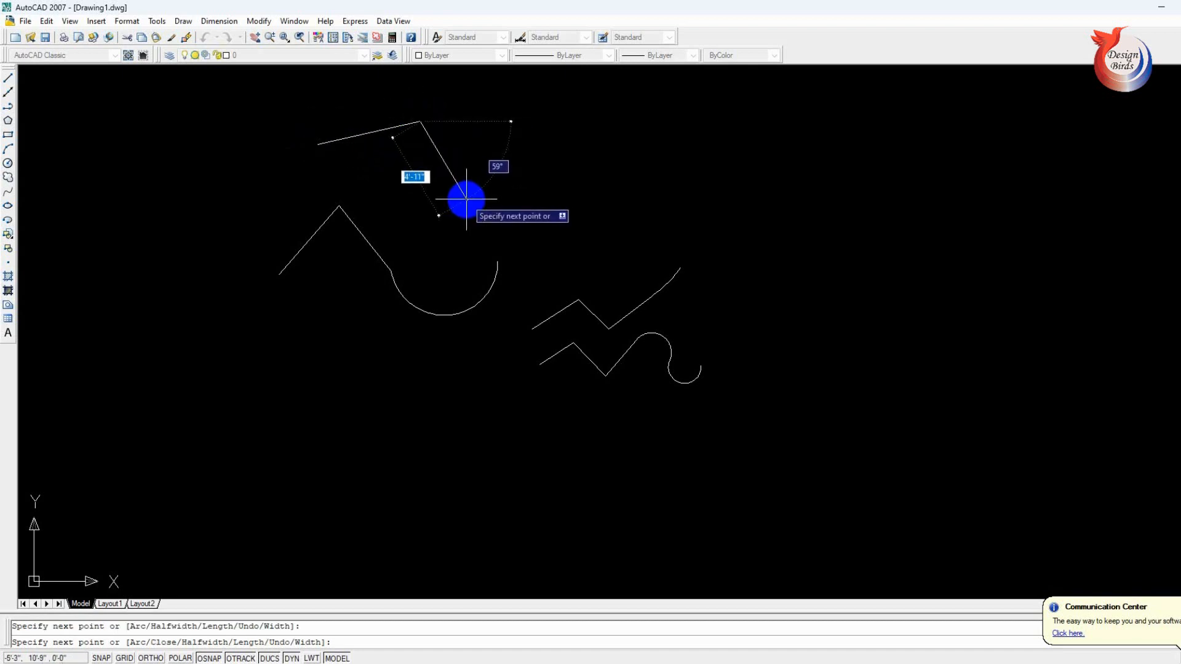
# - Switch the polyline to Arc mode, return to straight segments with the Line option, draw two nearly horizontal segments and end it
pyautogui.write('a')
pyautogui.press('Return')
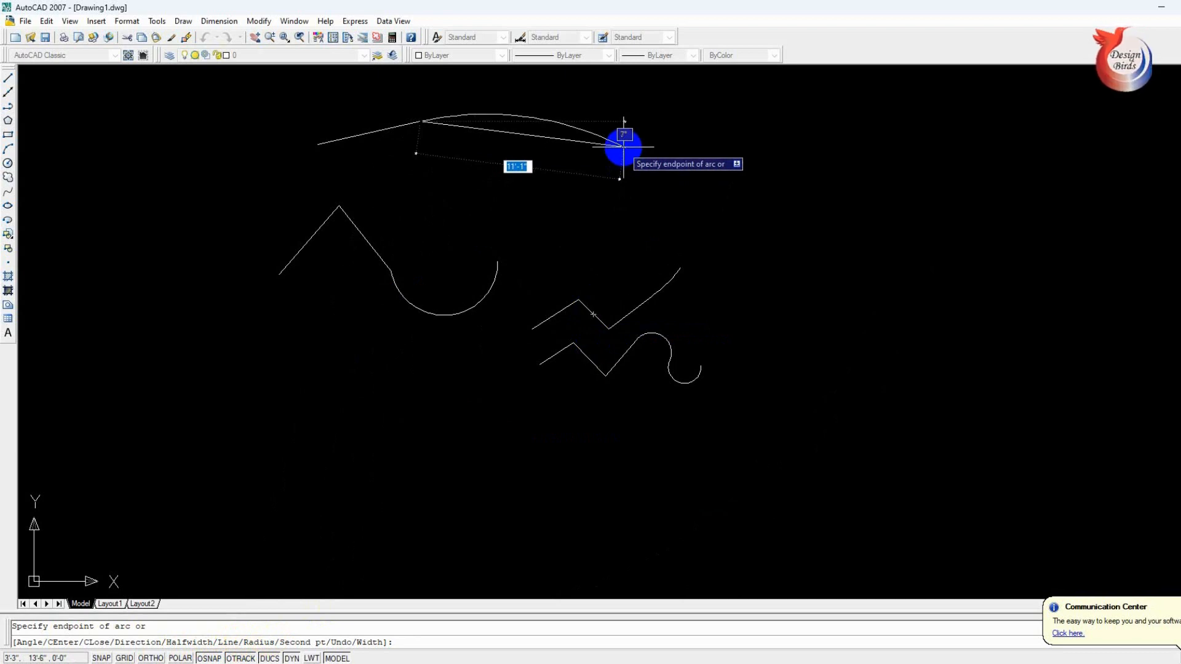
pyautogui.write('l')
pyautogui.press('Return')
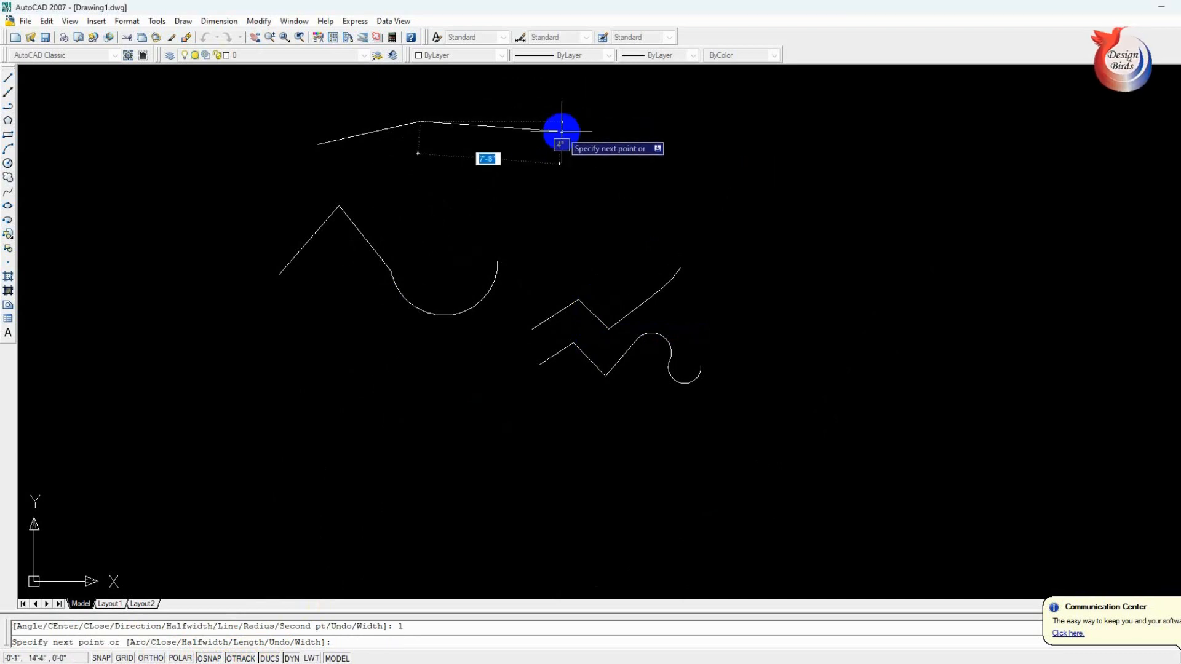
pyautogui.click(561, 132)
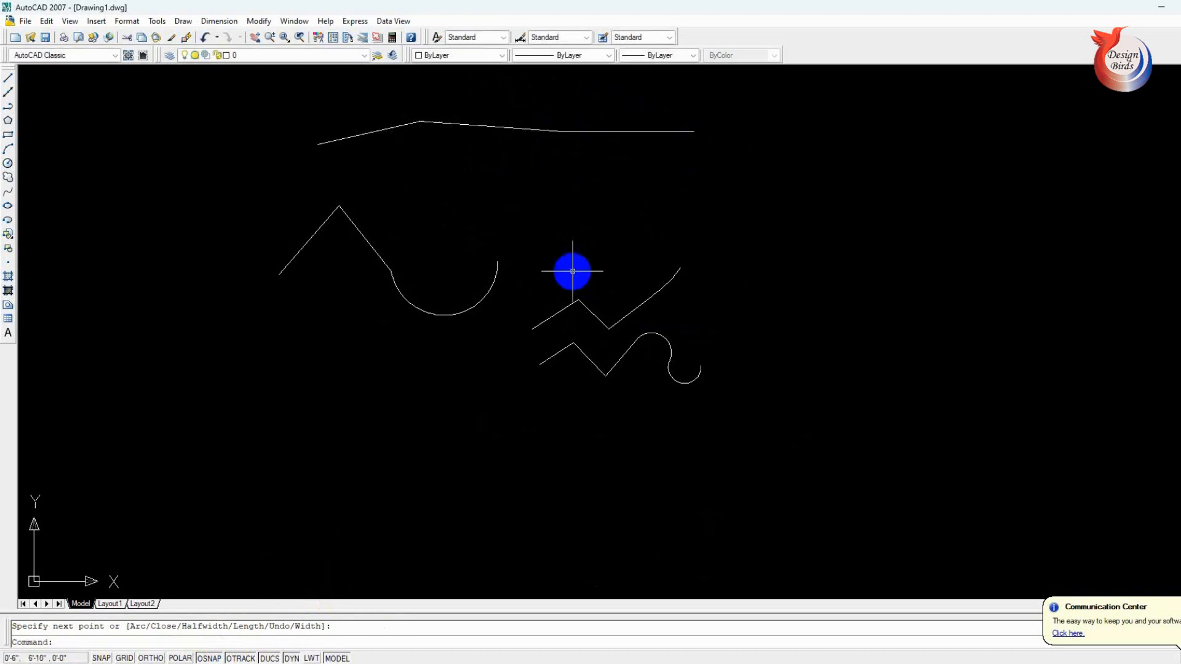
pyautogui.press('Escape')
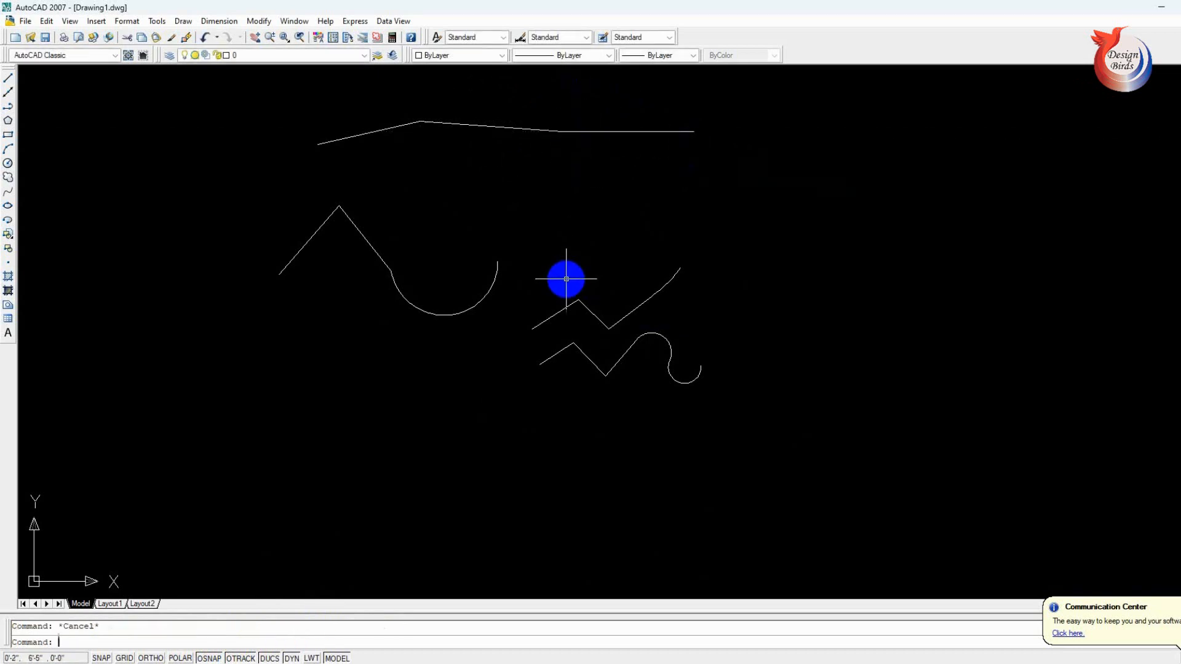
# - Start another polyline below the topmost one, draw a gently rising straight segment and switch to Arc mode
pyautogui.write('pl')
pyautogui.press('Return')
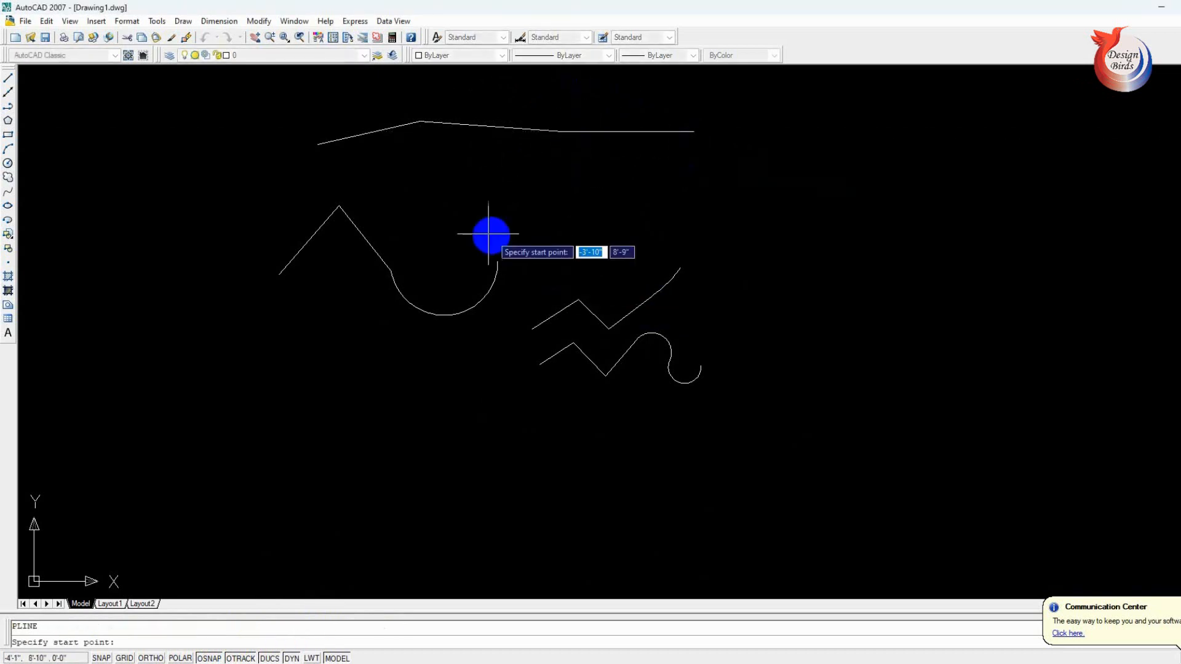
pyautogui.click(457, 207)
pyautogui.click(588, 174)
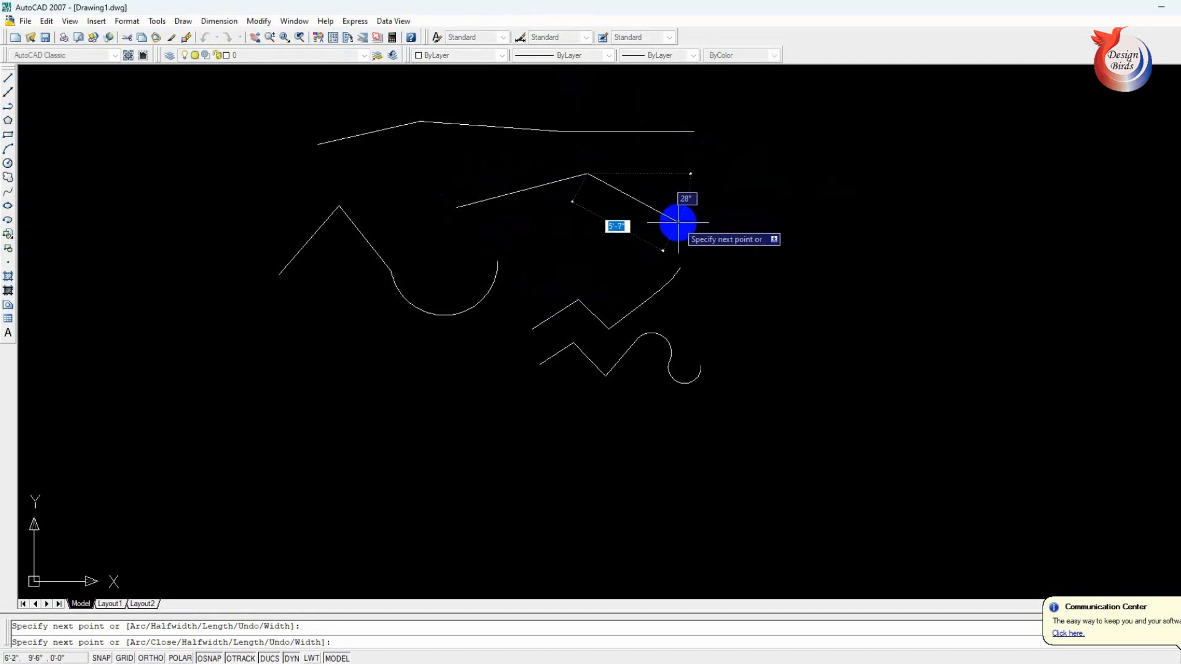
pyautogui.write('a')
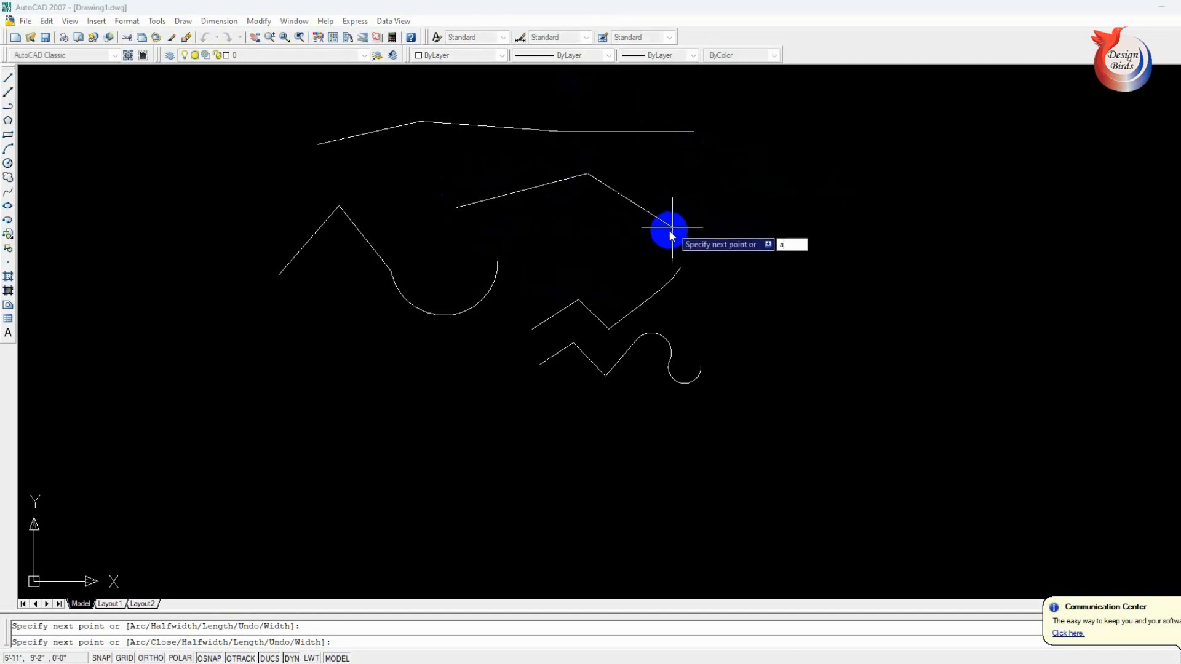
pyautogui.press('Return')
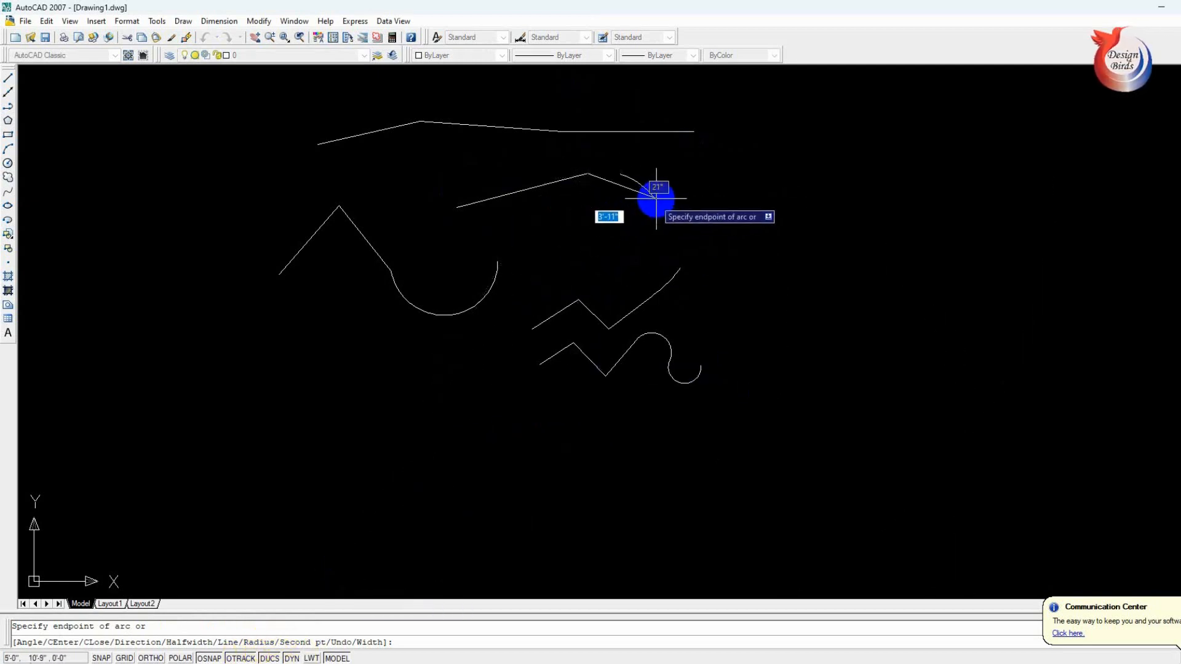
# - Add a downward-bulging arc of 5' radius from the peak's end with the Arc Radius option and end the polyline
pyautogui.write('r')
pyautogui.press('Return')
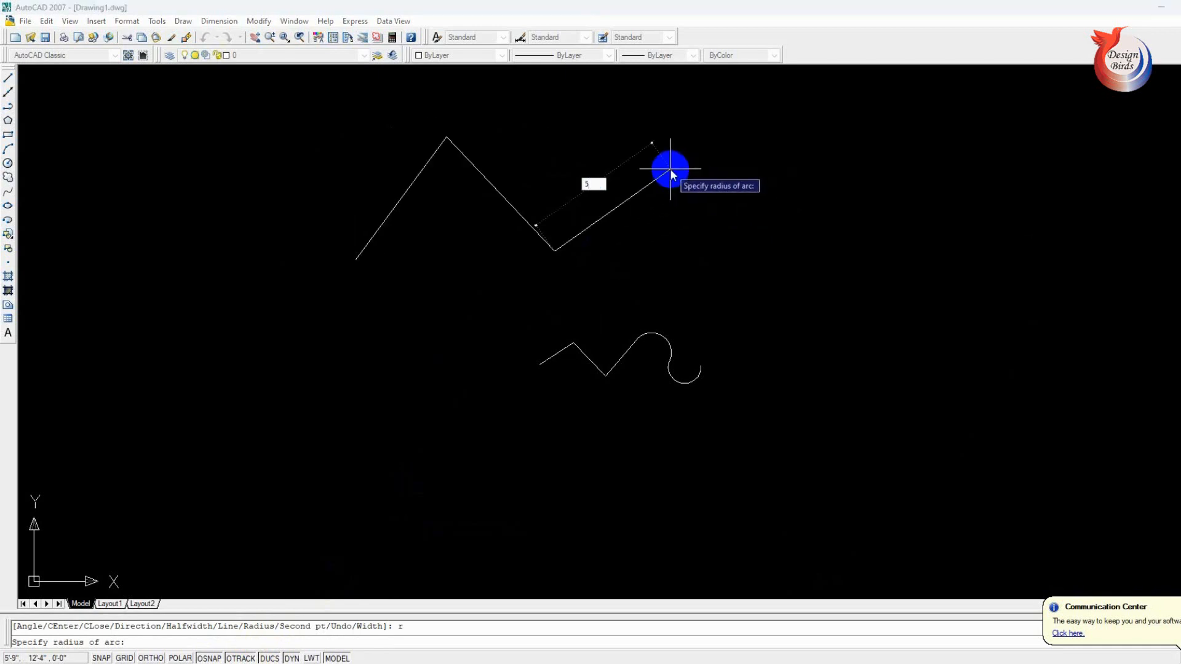
pyautogui.write("5'")
pyautogui.press('Return')
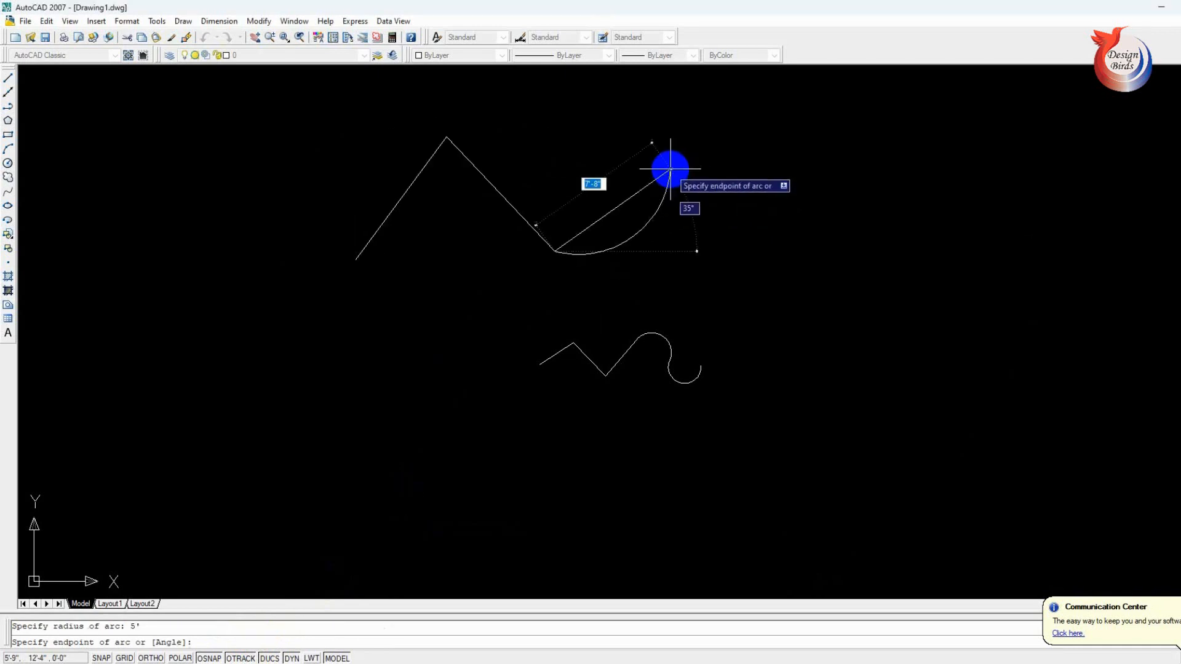
pyautogui.click(715, 179)
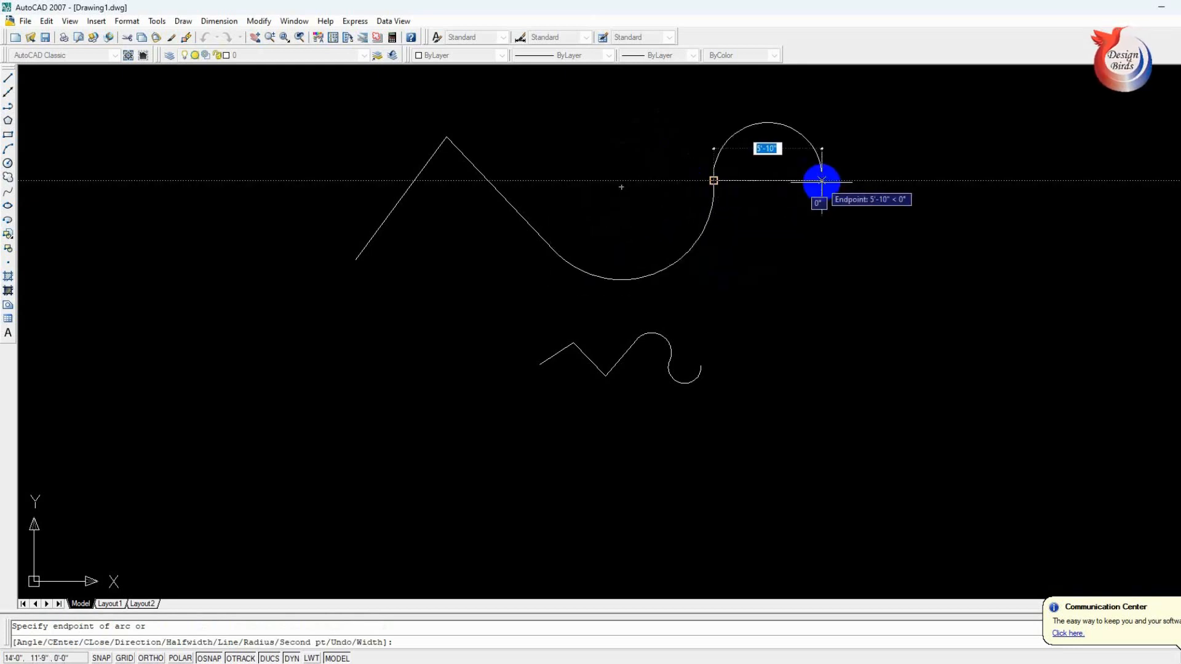
pyautogui.press('Return')
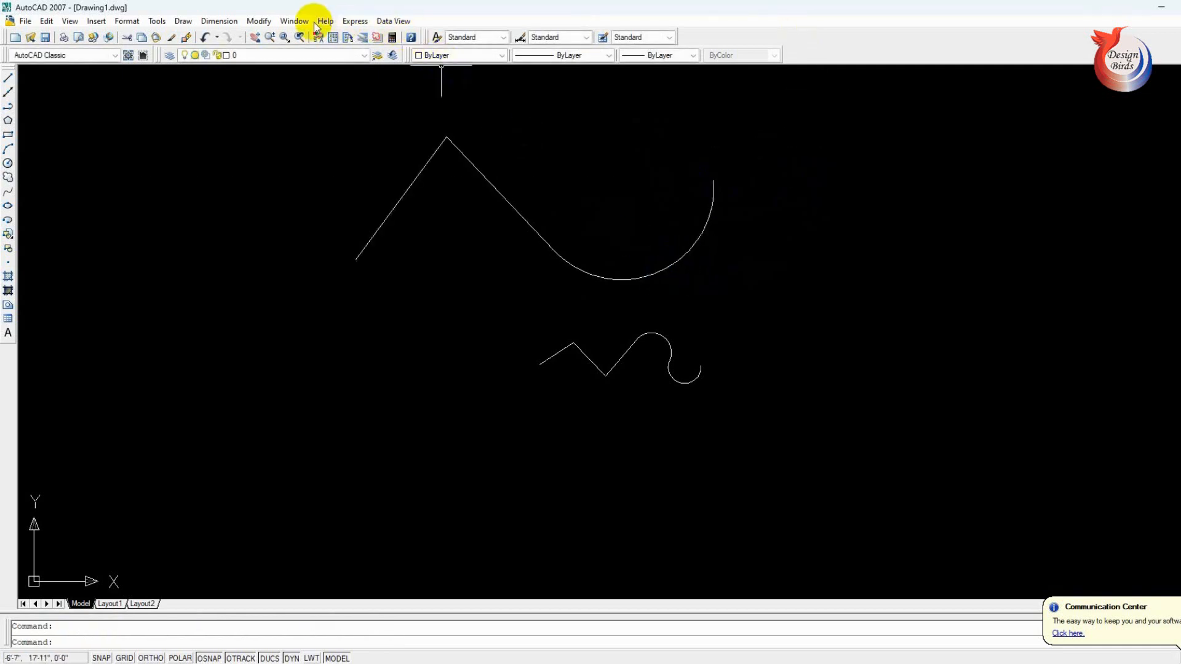
# - Add a radius dimension to the arc of the upper polyline, placing its text outside the curve
pyautogui.click(220, 21)
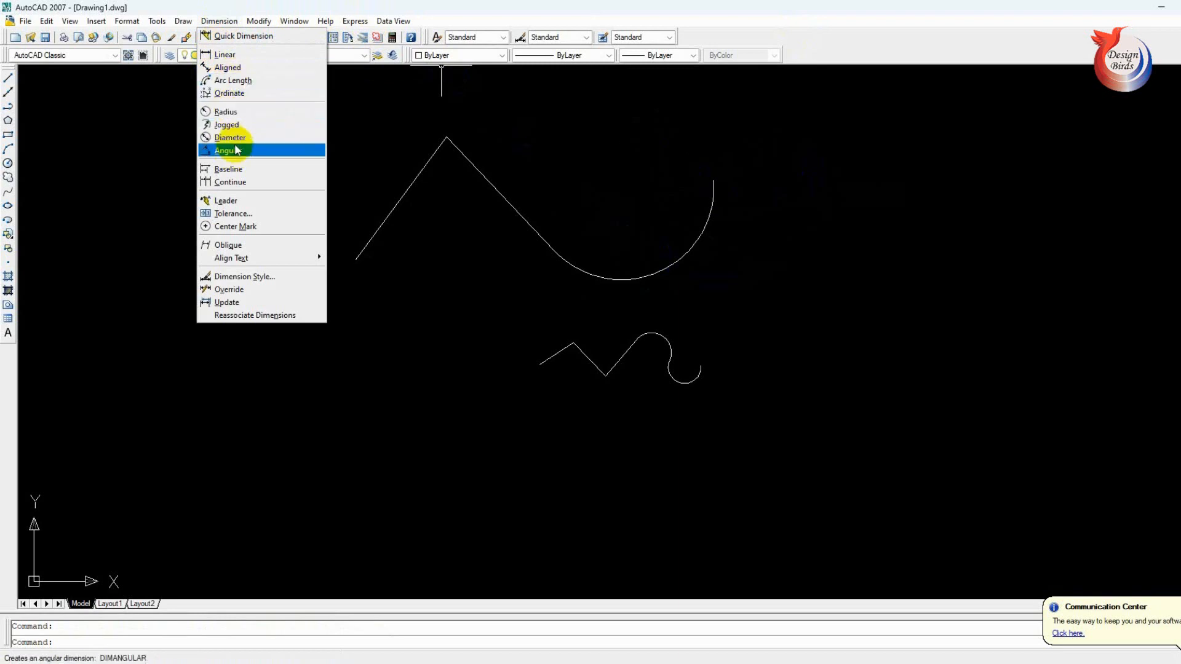
pyautogui.click(227, 112)
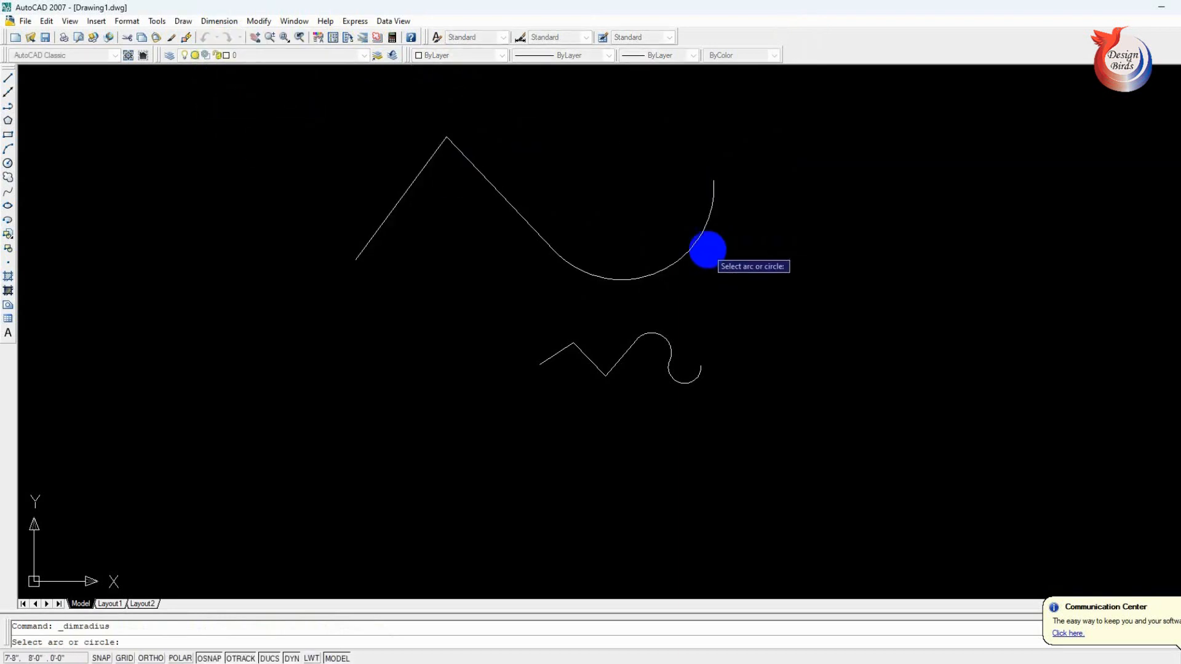
pyautogui.click(685, 254)
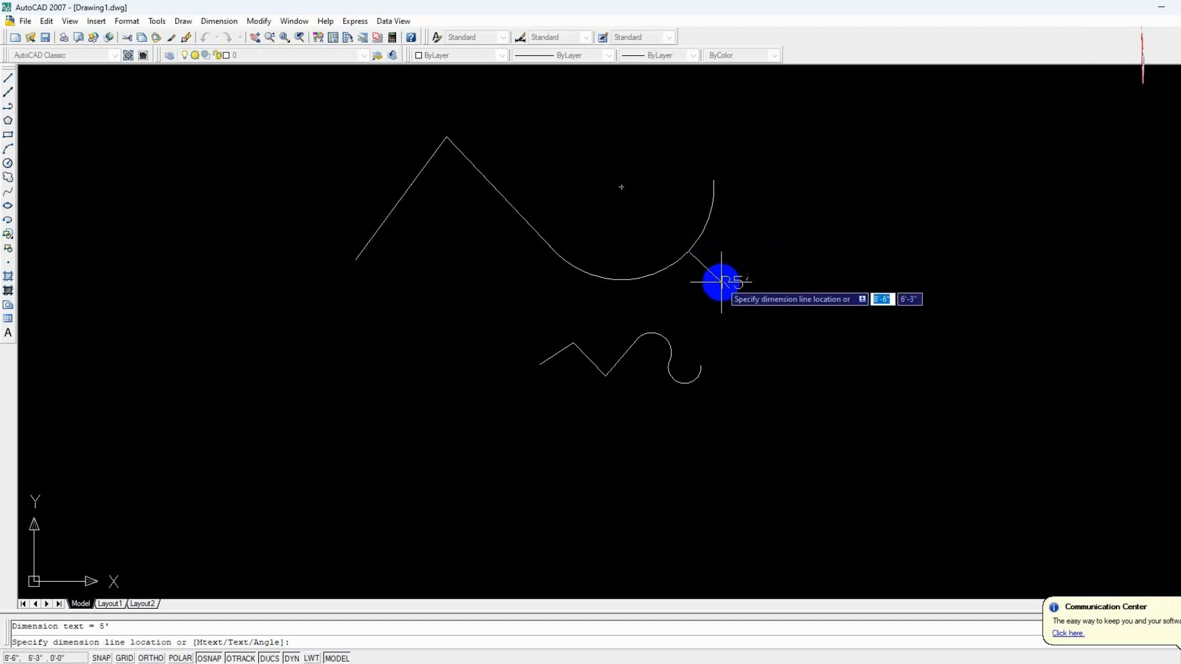
pyautogui.click(723, 278)
pyautogui.scroll(5, 735, 285)
pyautogui.scroll(-5, 735, 284)
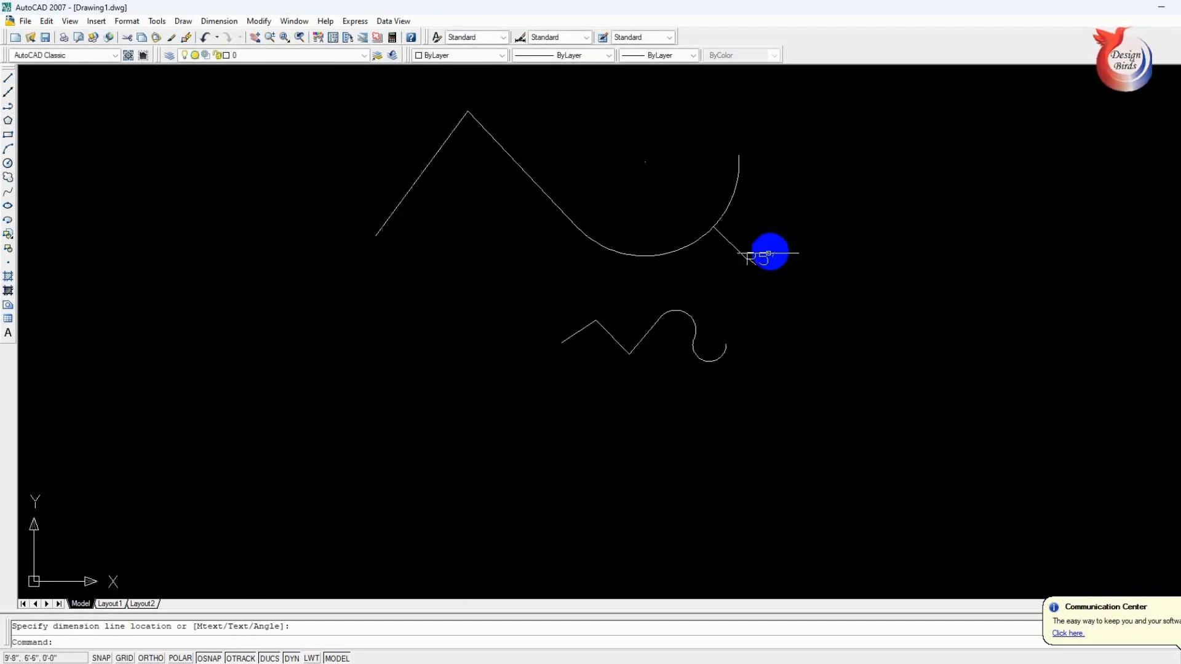
# - Delete the radius dimension from the arc
pyautogui.click(812, 222)
pyautogui.click(762, 288)
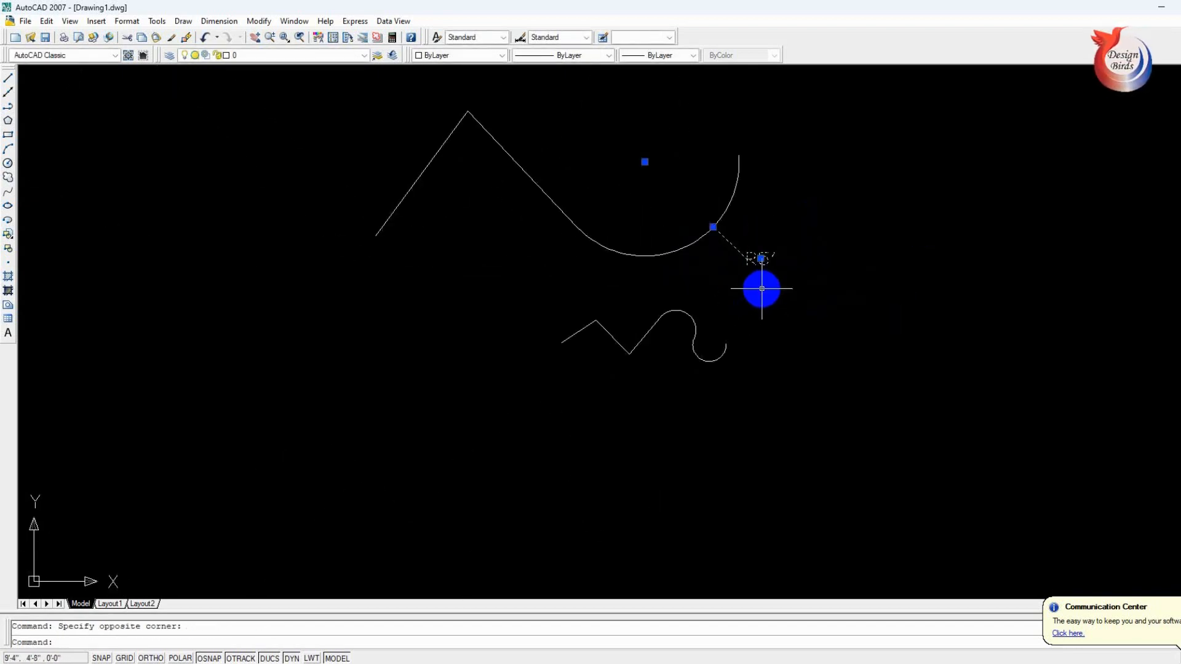
pyautogui.press('Delete')
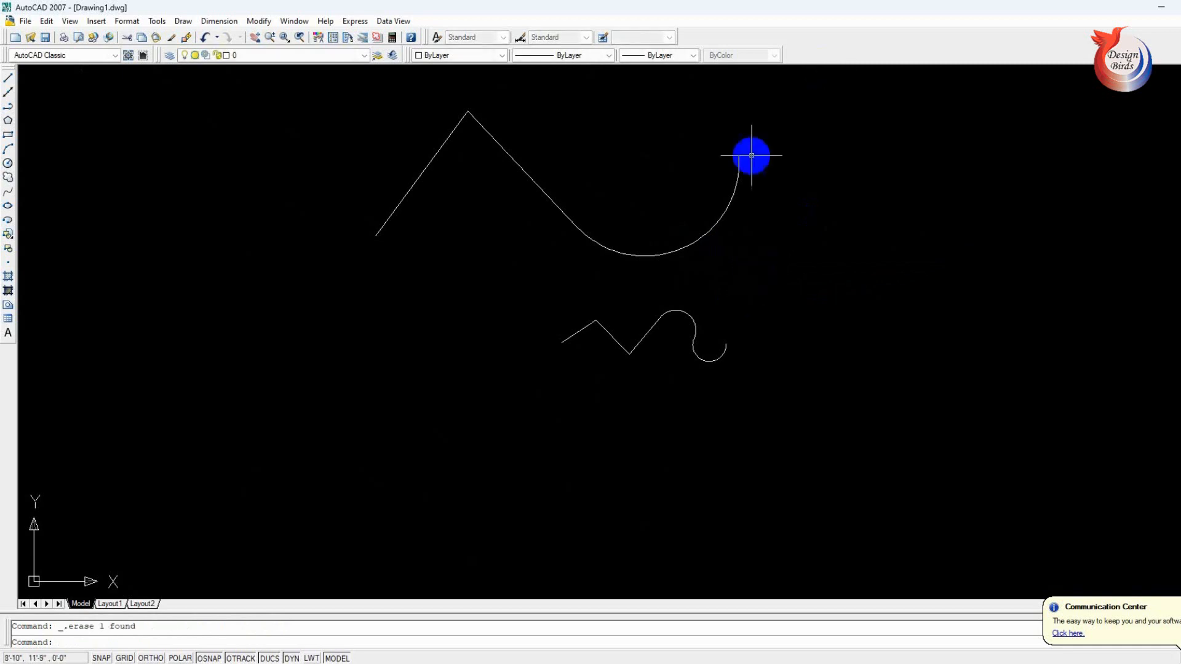
# - Select both remaining polylines
pyautogui.click(875, 149)
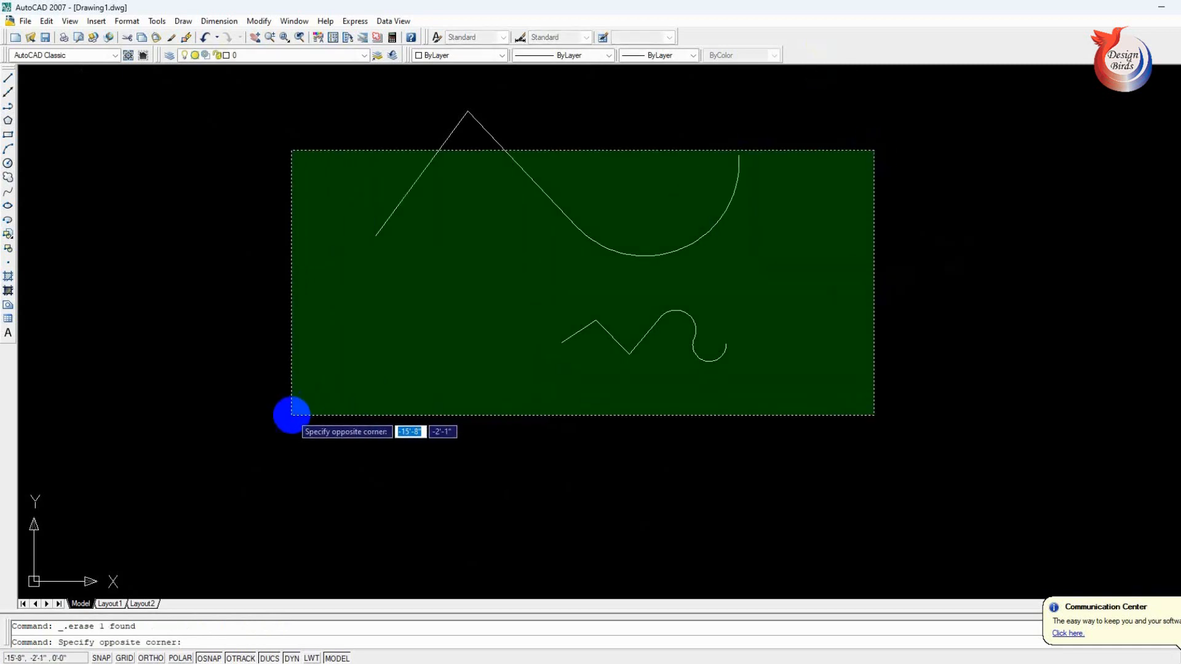
pyautogui.click(293, 414)
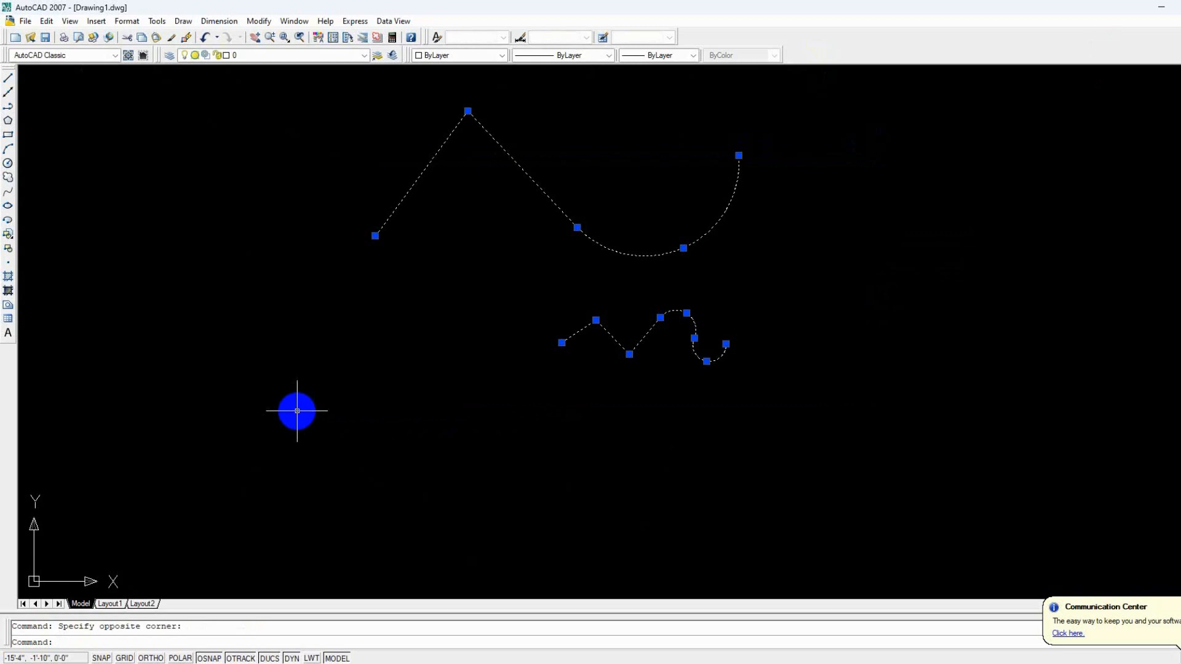